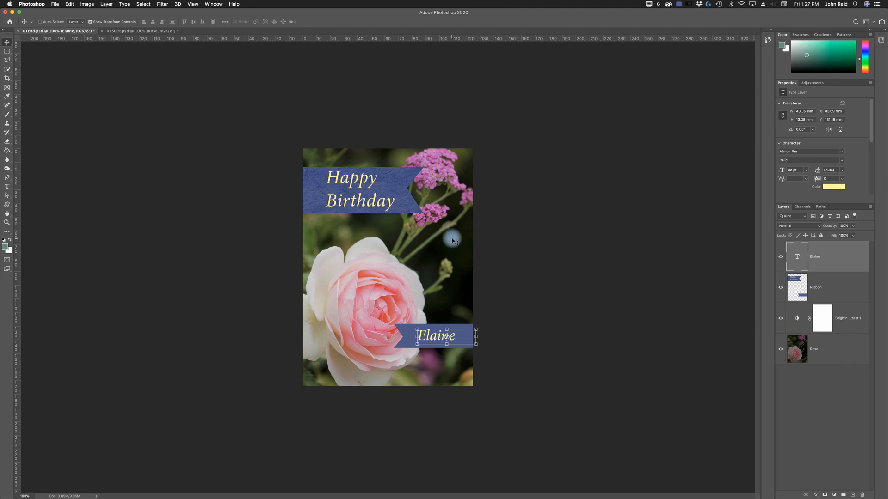
- Close 01Start.psd and 01End.psd, discarding the unsaved changes in both documents
{"action": "left_click", "coordinate": [131, 32]}
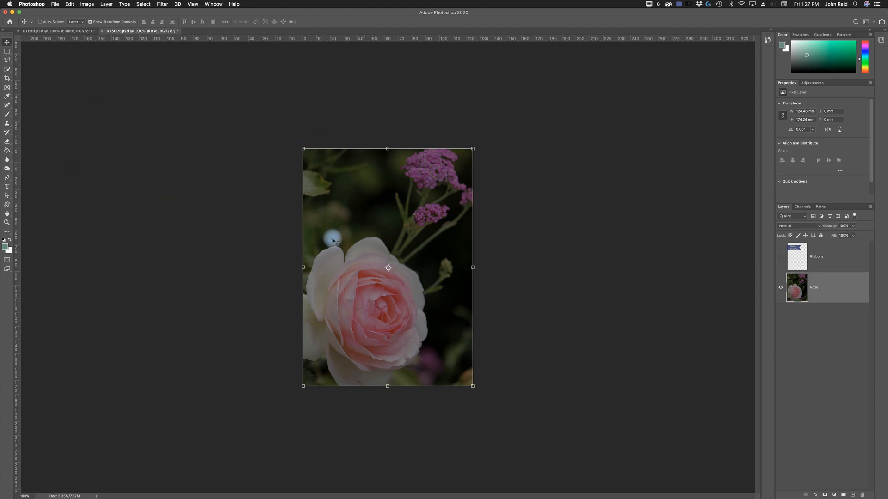
{"action": "left_click", "coordinate": [103, 31]}
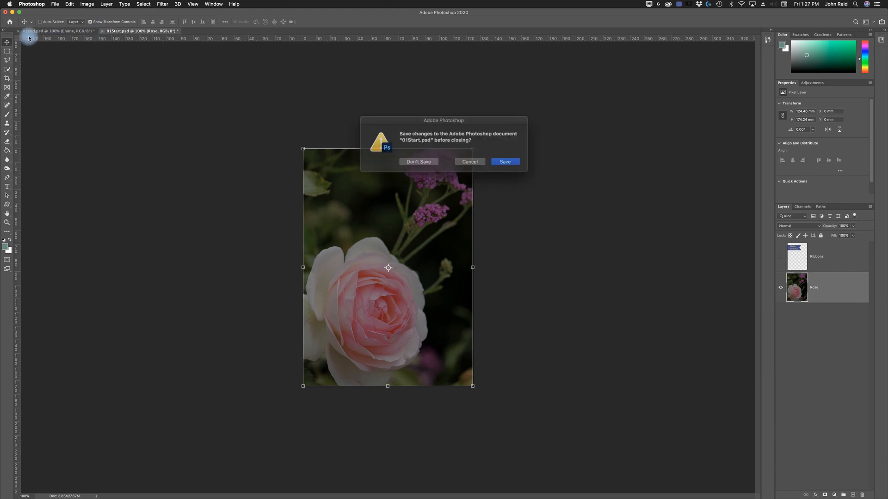
{"action": "left_click", "coordinate": [424, 161]}
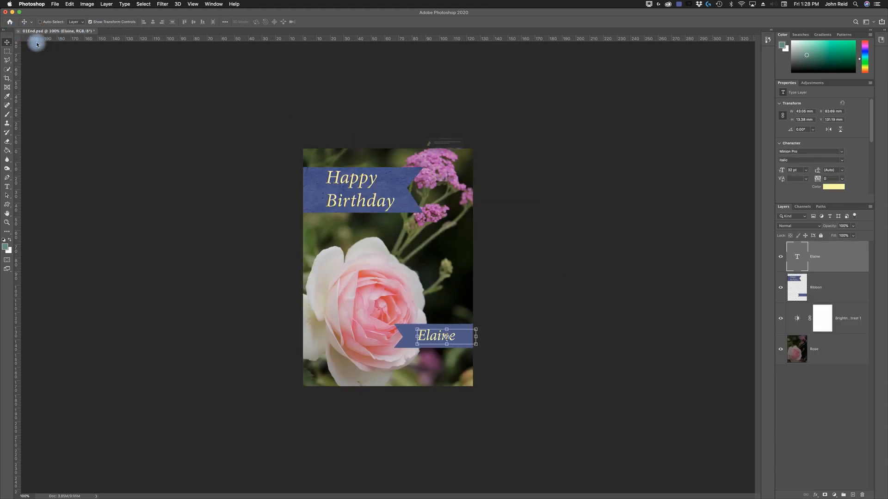
{"action": "key", "text": "super+w"}
{"action": "left_click", "coordinate": [423, 161]}
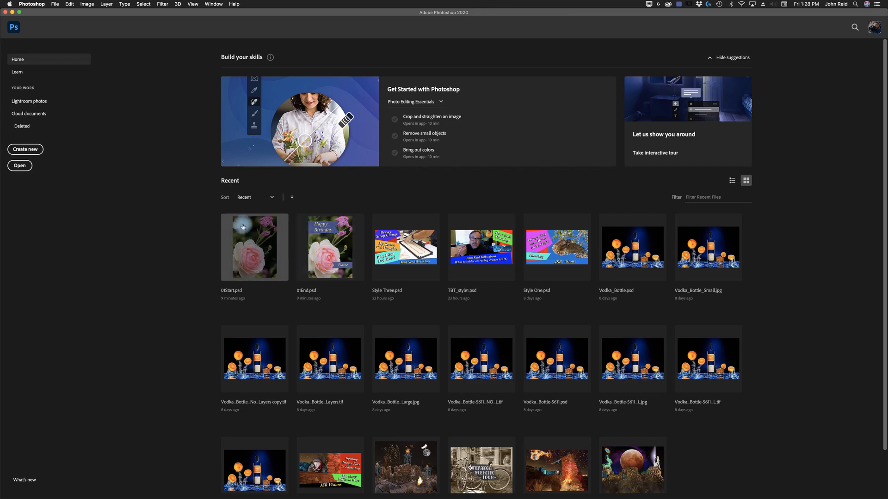
- Open 01End.psd and 01Start.psd together from Desktop > Lessons > Lesson01, view the finished card, and return to 01Start.psd
{"action": "left_click", "coordinate": [19, 167]}
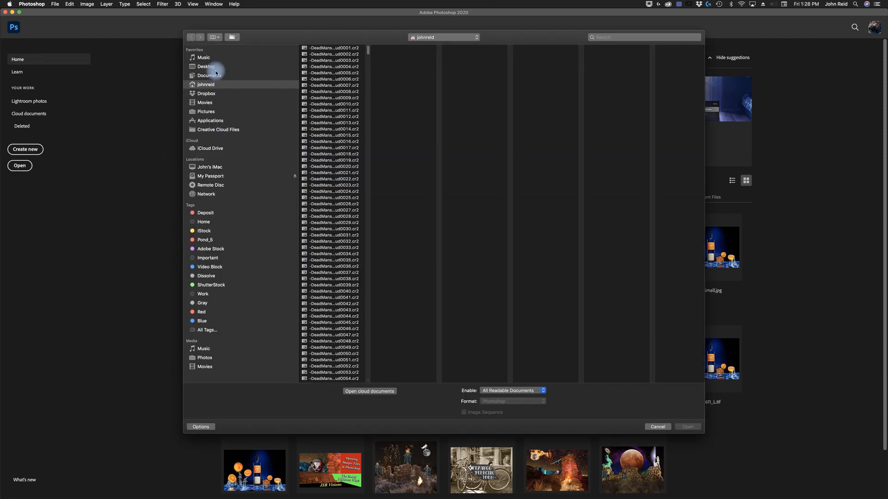
{"action": "left_click", "coordinate": [208, 66]}
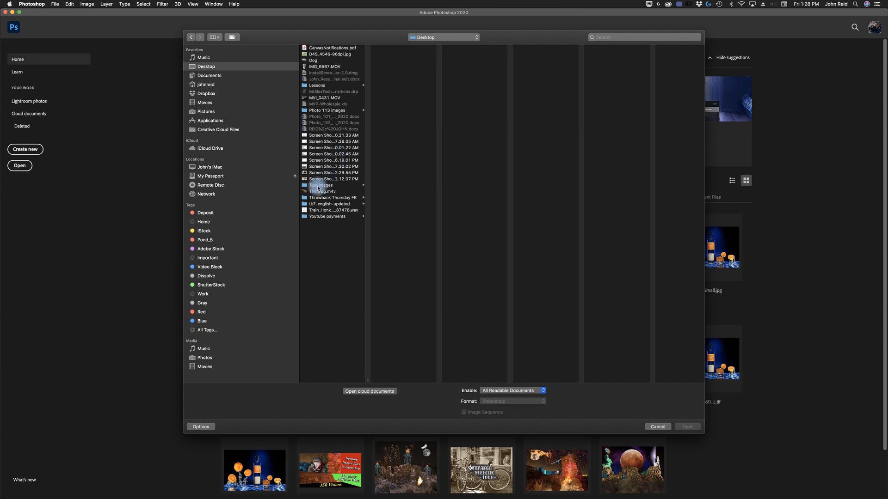
{"action": "left_click", "coordinate": [318, 86]}
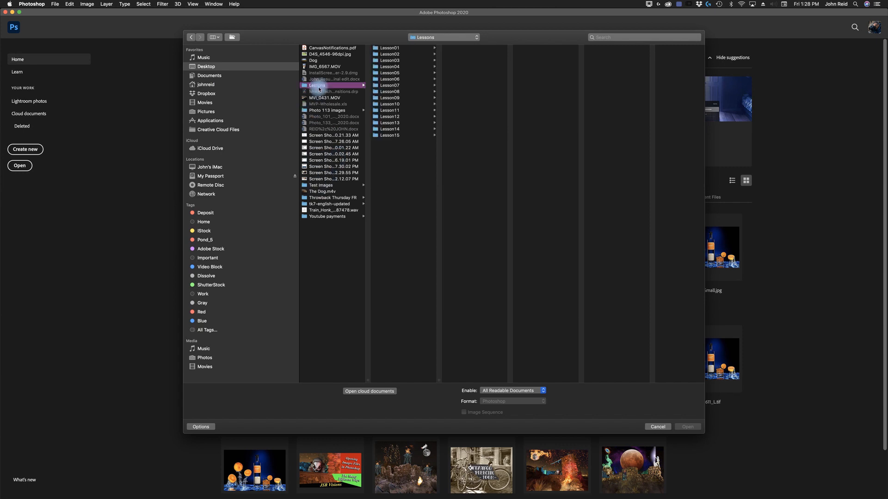
{"action": "left_click", "coordinate": [399, 48]}
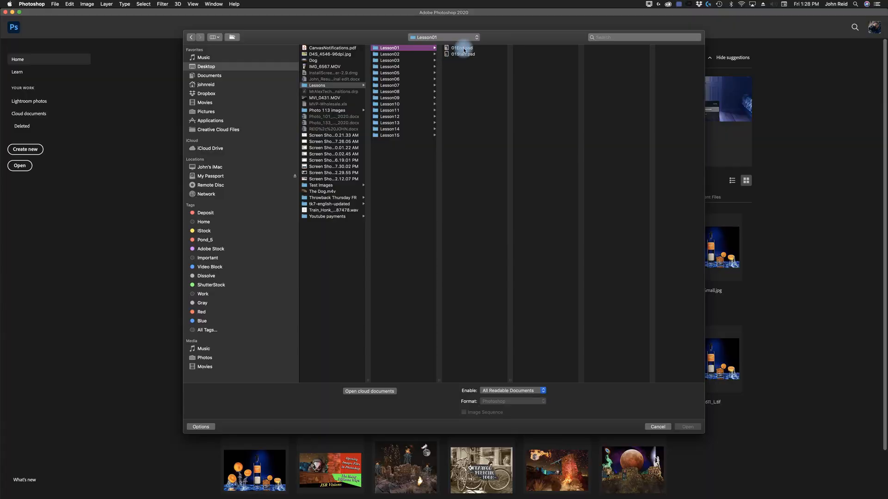
{"action": "left_click", "coordinate": [467, 49]}
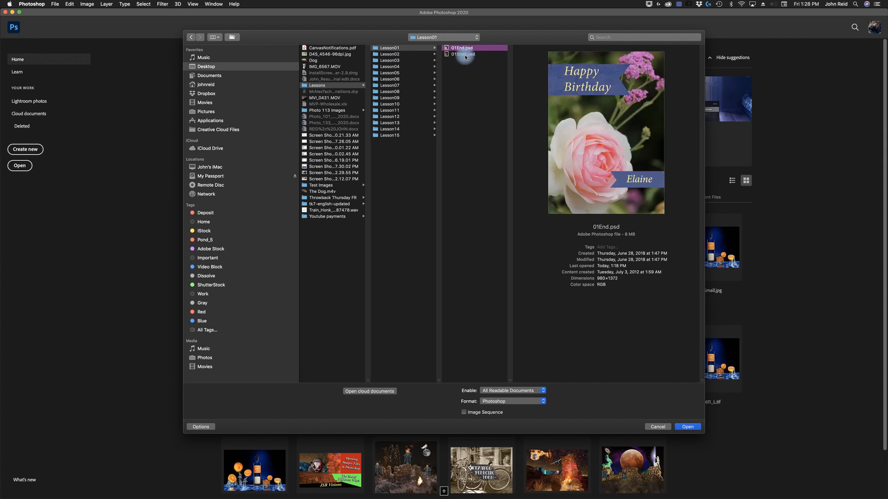
{"action": "left_click", "coordinate": [465, 54], "text": "shift"}
{"action": "left_click", "coordinate": [688, 426]}
{"action": "left_click", "coordinate": [689, 427]}
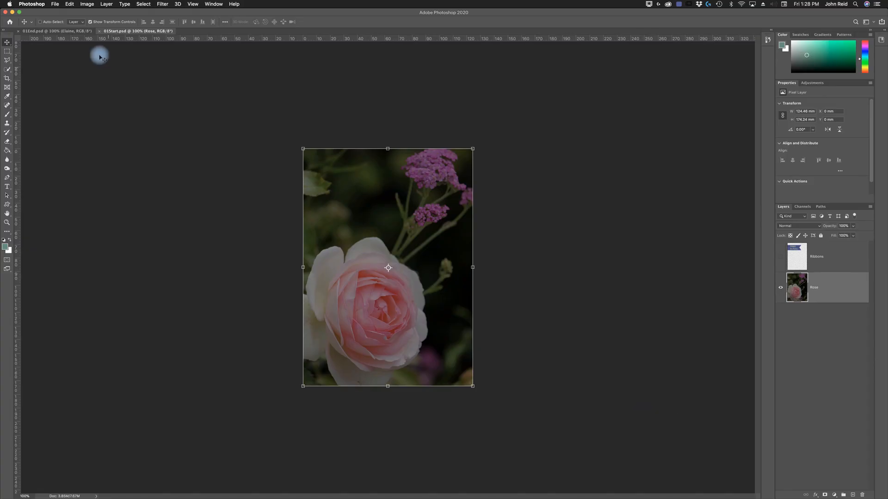
{"action": "left_click", "coordinate": [52, 32]}
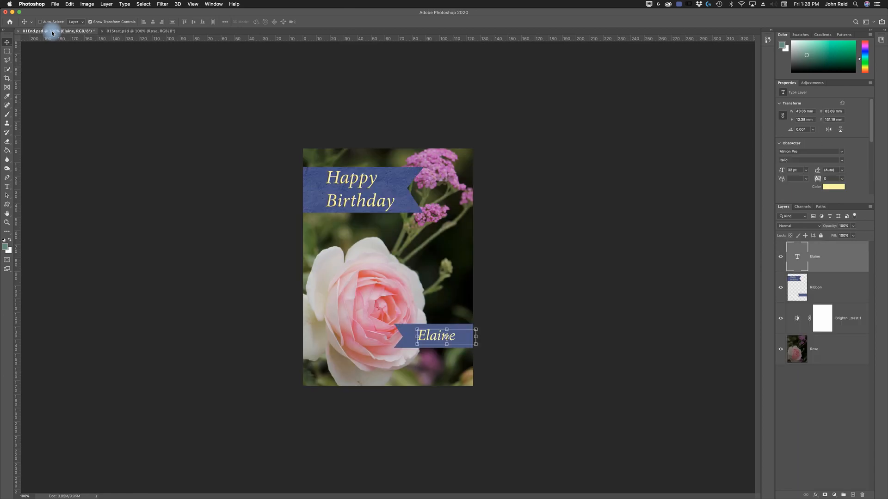
{"action": "left_click", "coordinate": [133, 32]}
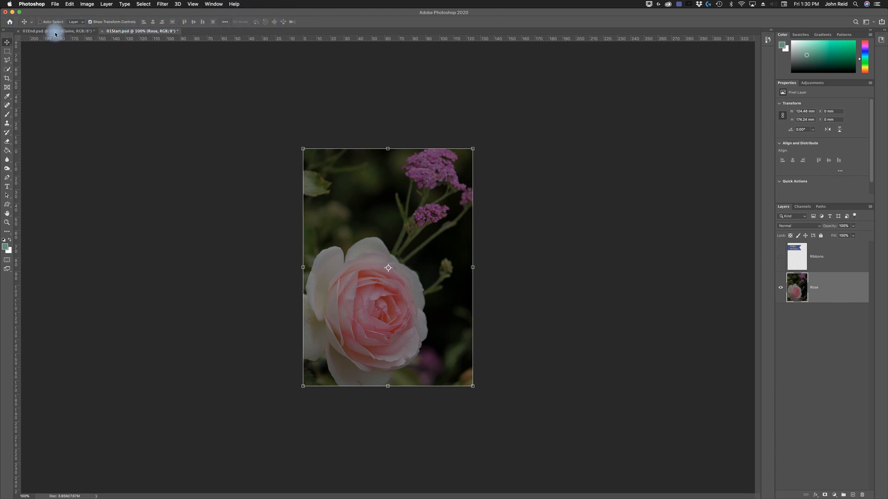
- Activate the Rectangular Marquee and Polygonal Lasso tools in turn, and return to the Move tool
{"action": "left_click", "coordinate": [7, 51]}
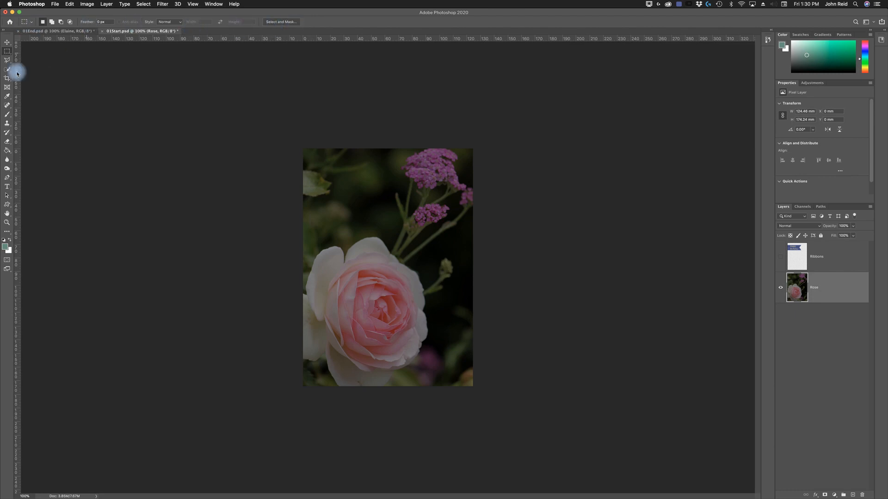
{"action": "left_click", "coordinate": [8, 61]}
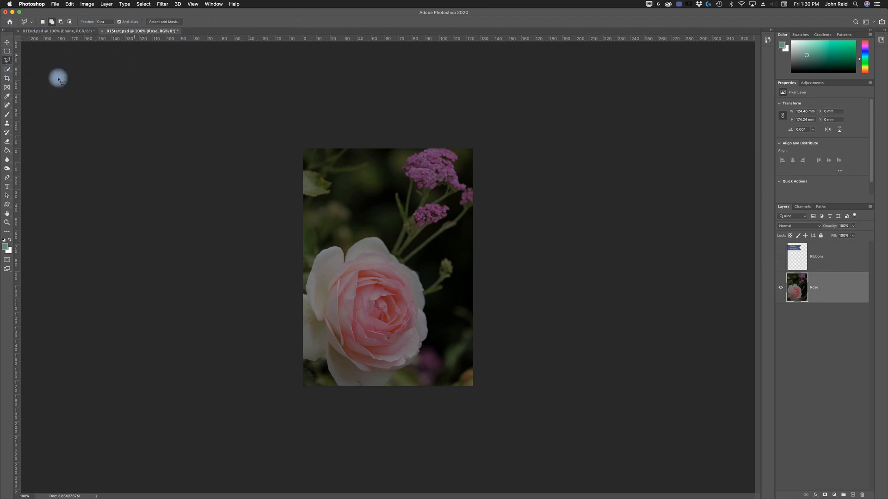
{"action": "key", "text": "v"}
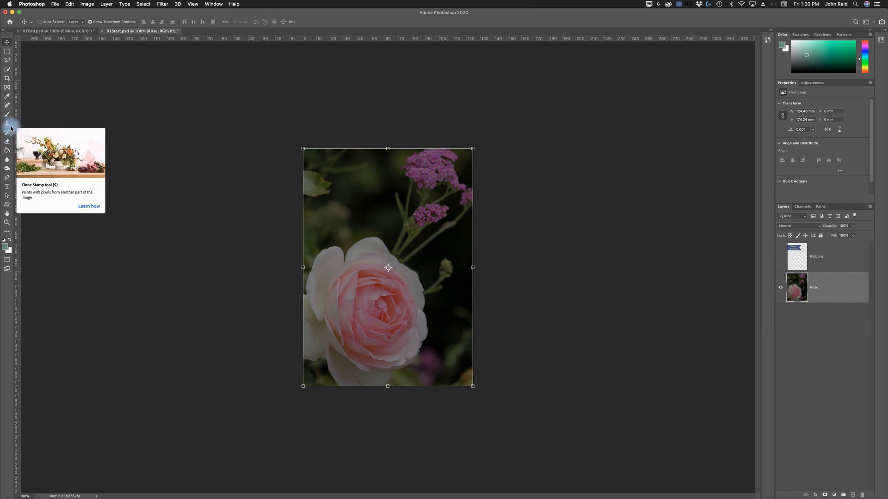
- Activate the Clone Stamp tool, reveal the tools grouped with it, and keep Clone Stamp selected
{"action": "left_click", "coordinate": [11, 128]}
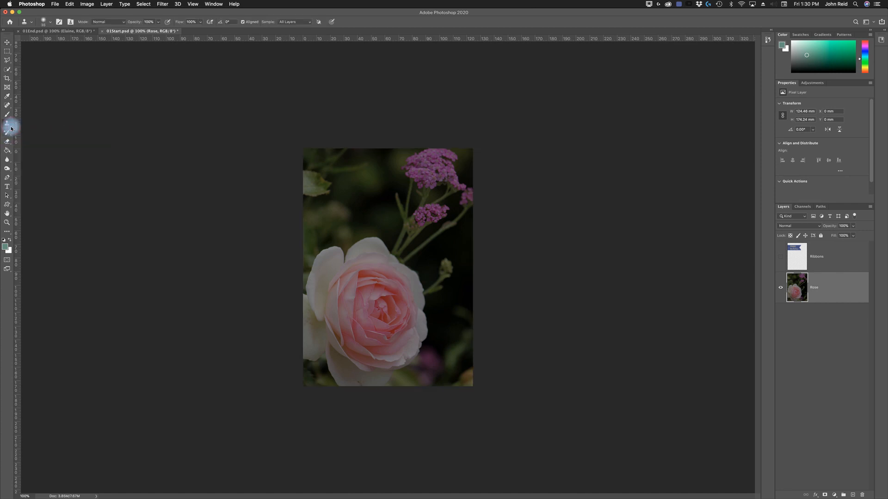
{"action": "left_click", "coordinate": [11, 129]}
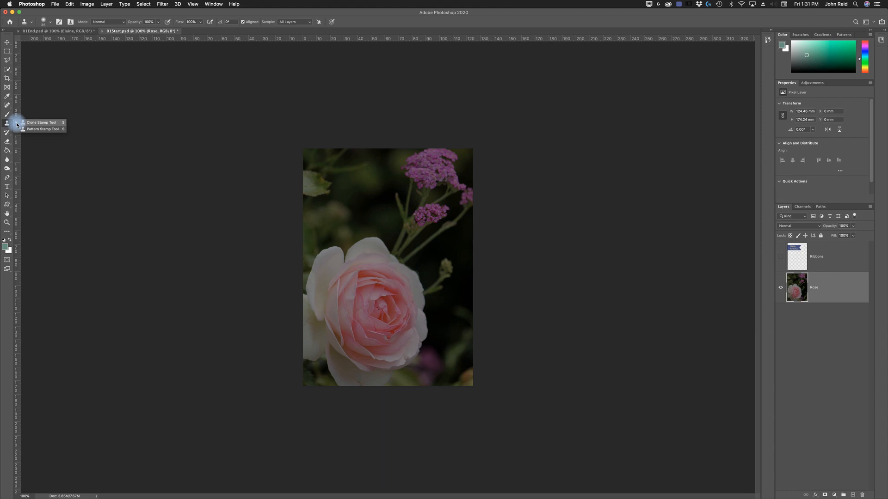
{"action": "left_click", "coordinate": [29, 122]}
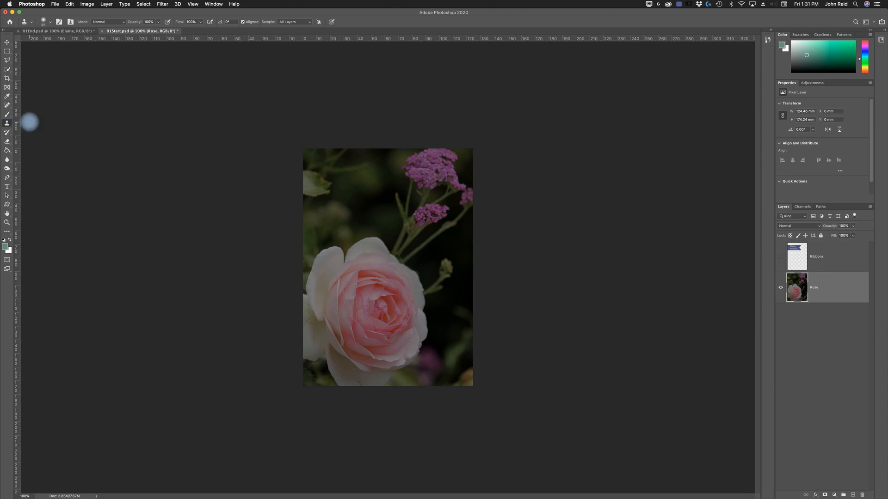
- Reveal the grouped lasso tools and activate the Magnetic Lasso tool
{"action": "left_click", "coordinate": [9, 61]}
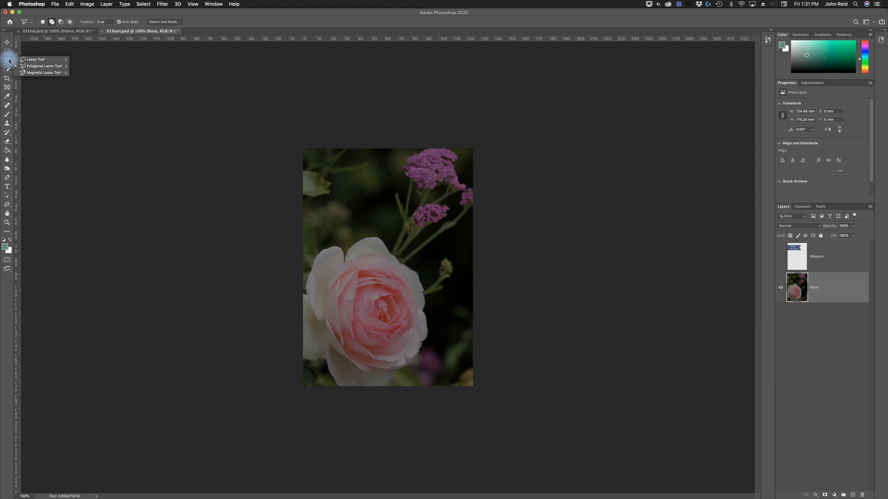
{"action": "left_click", "coordinate": [52, 74]}
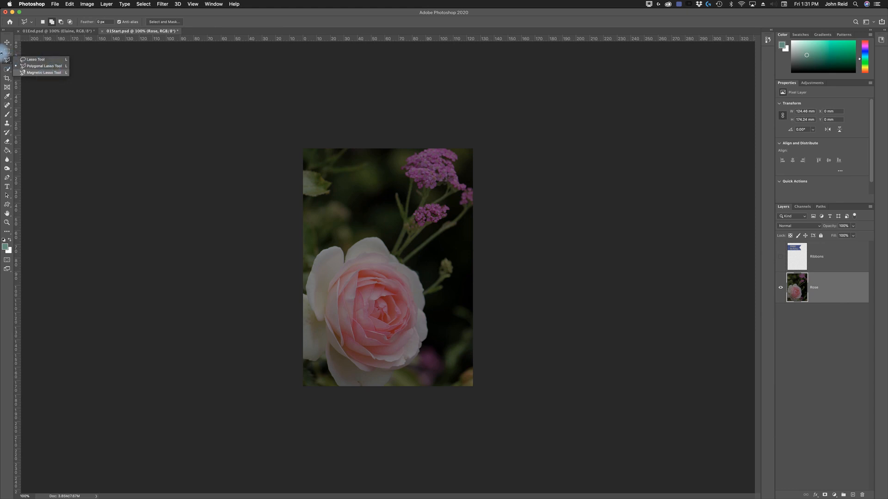
{"action": "left_click", "coordinate": [7, 61]}
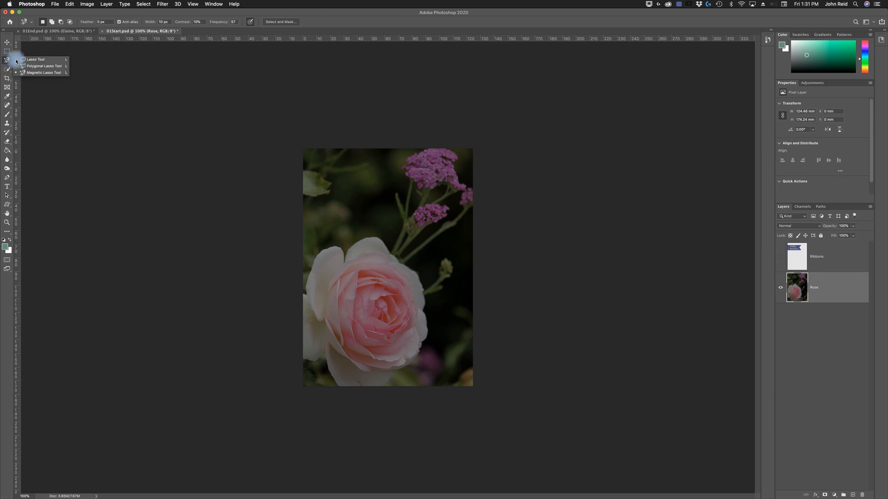
{"action": "left_click", "coordinate": [48, 73]}
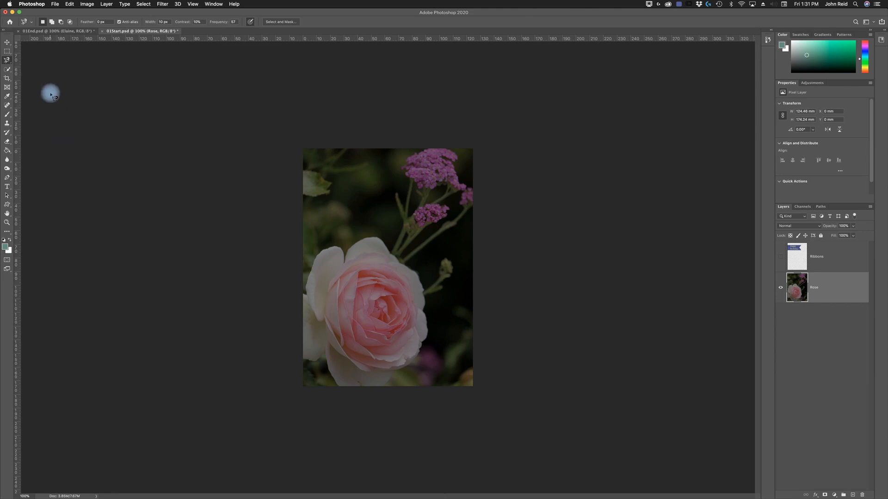
- Cycle repeatedly through the lasso tool variants, finishing on the standard Lasso tool
{"action": "key", "text": "shift+l"}
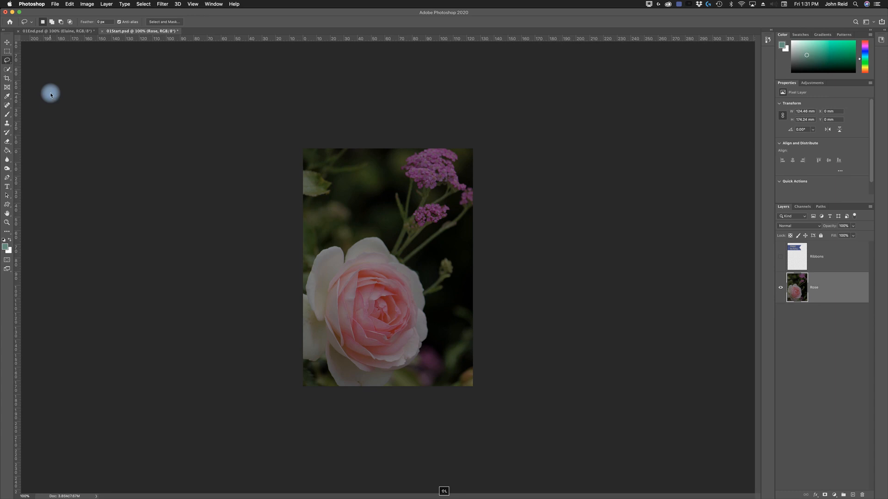
{"action": "key", "text": "shift+l"}
{"action": "key", "text": "shift+l"}
{"action": "key", "text": "shift+l"}
{"action": "key", "text": "shift+l"}
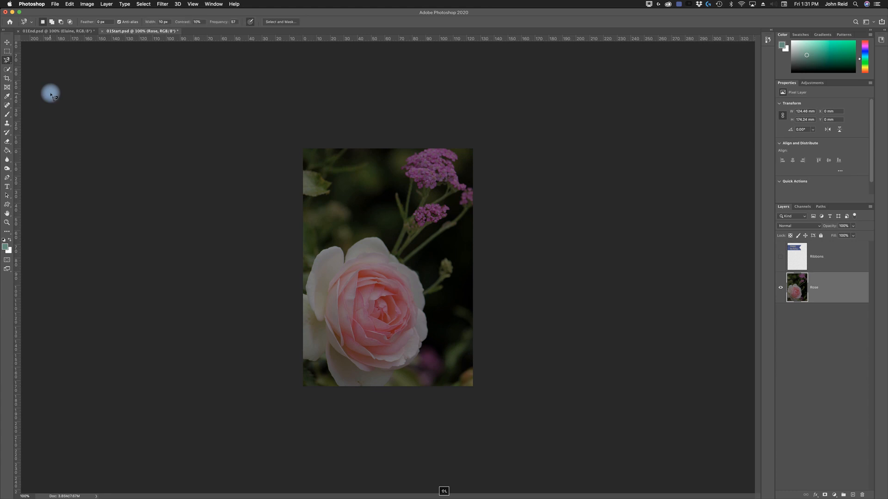
{"action": "key", "text": "shift+l"}
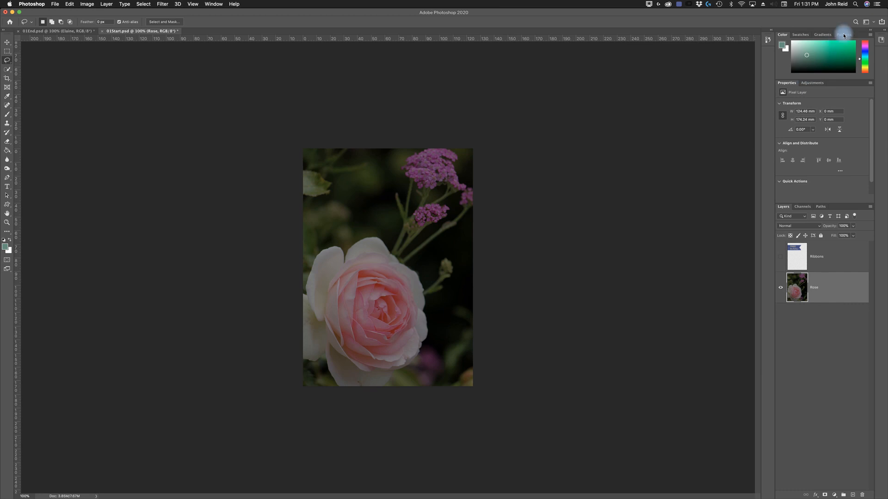
- Examine the in-app search, the list of workspaces and the image sharing options, closing each without choosing anything
{"action": "left_click", "coordinate": [855, 22]}
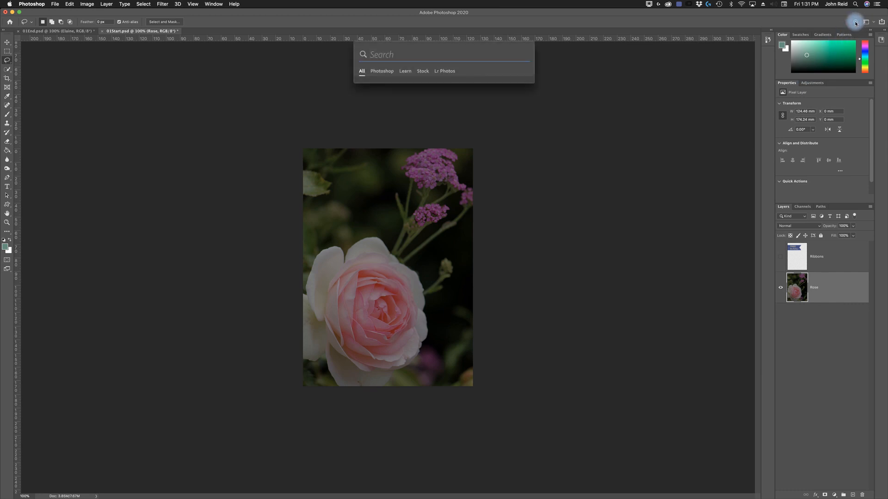
{"action": "left_click", "coordinate": [573, 65]}
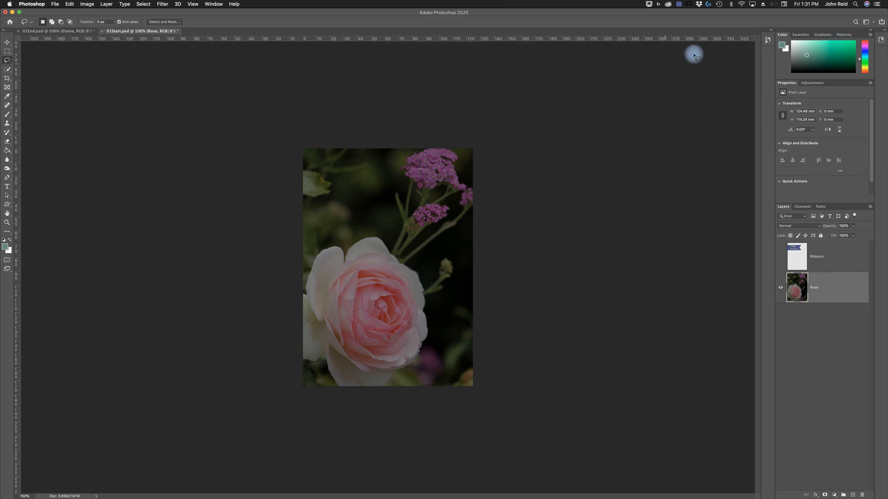
{"action": "left_click", "coordinate": [872, 23]}
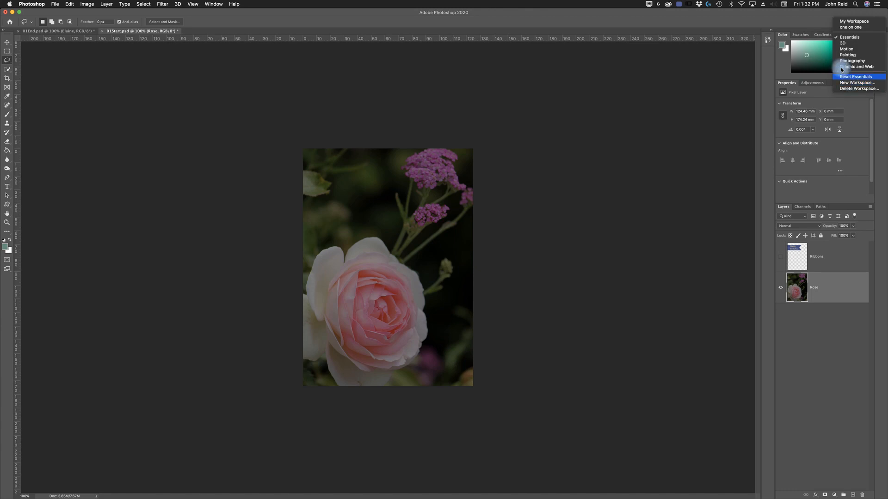
{"action": "left_click", "coordinate": [758, 18]}
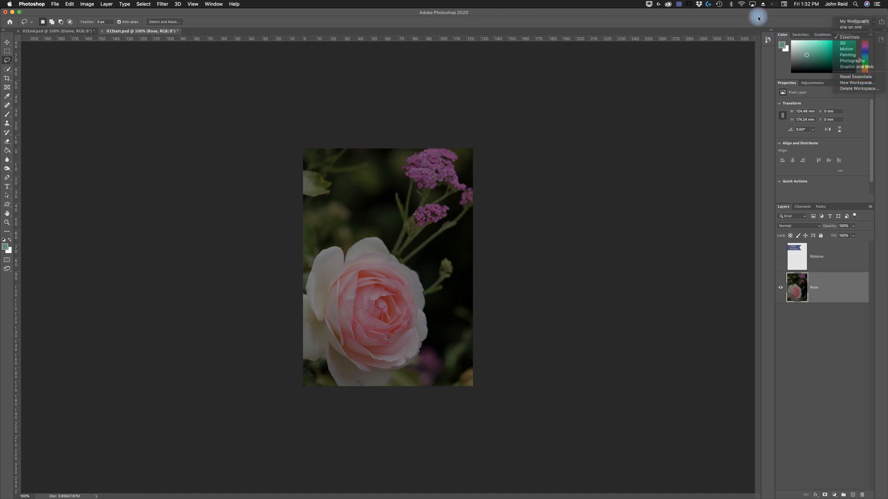
{"action": "left_click", "coordinate": [881, 23]}
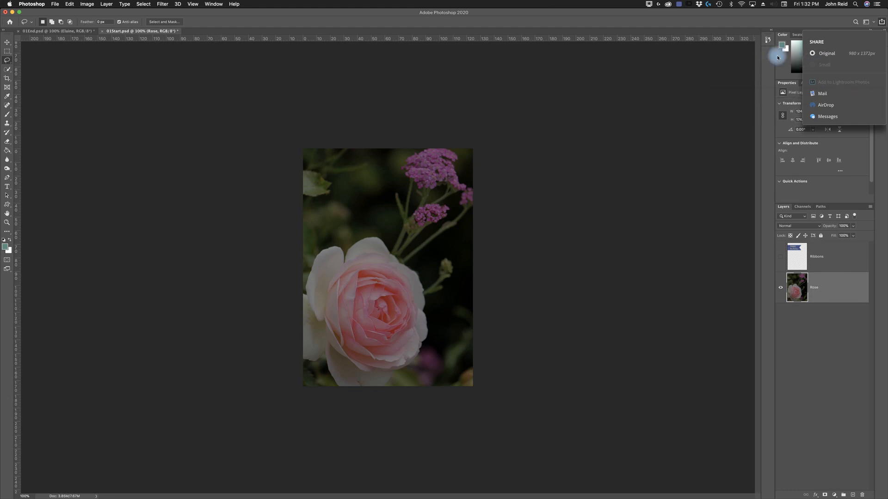
{"action": "left_click", "coordinate": [701, 105]}
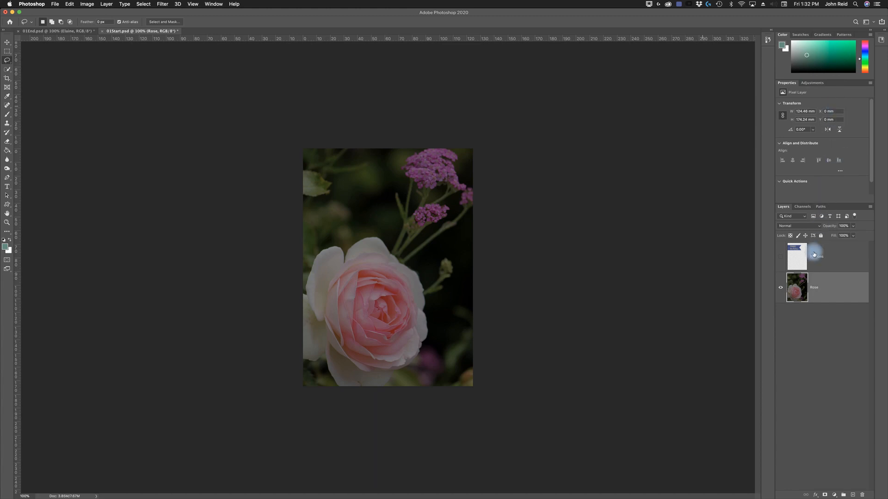
- Examine the available adjustments, the Rose layer's properties, and the swatches, gradients and patterns
{"action": "left_click", "coordinate": [817, 83]}
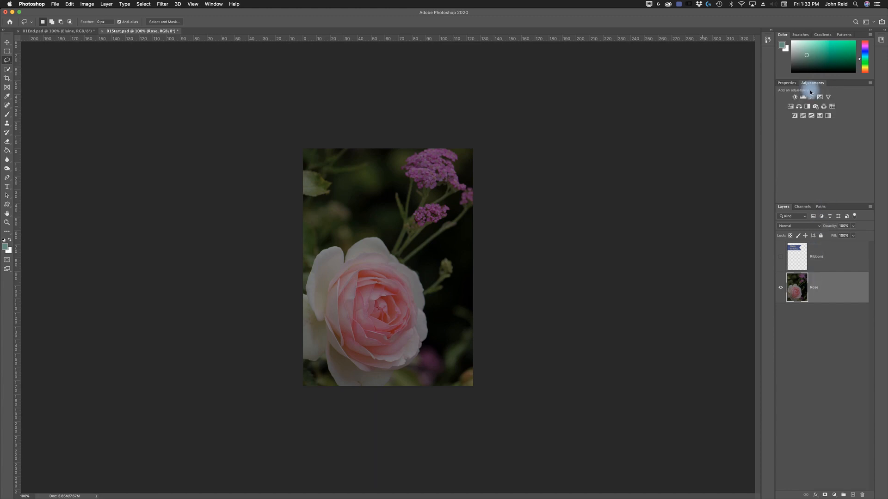
{"action": "left_click", "coordinate": [786, 85]}
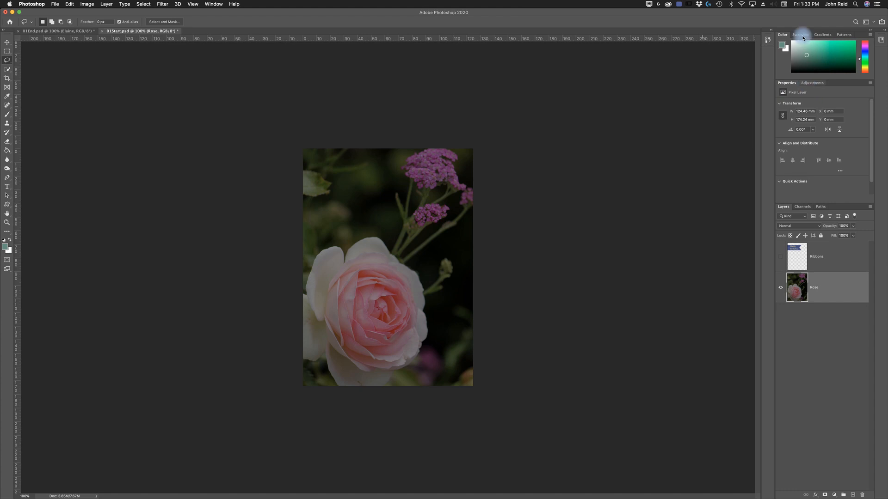
{"action": "left_click", "coordinate": [802, 37]}
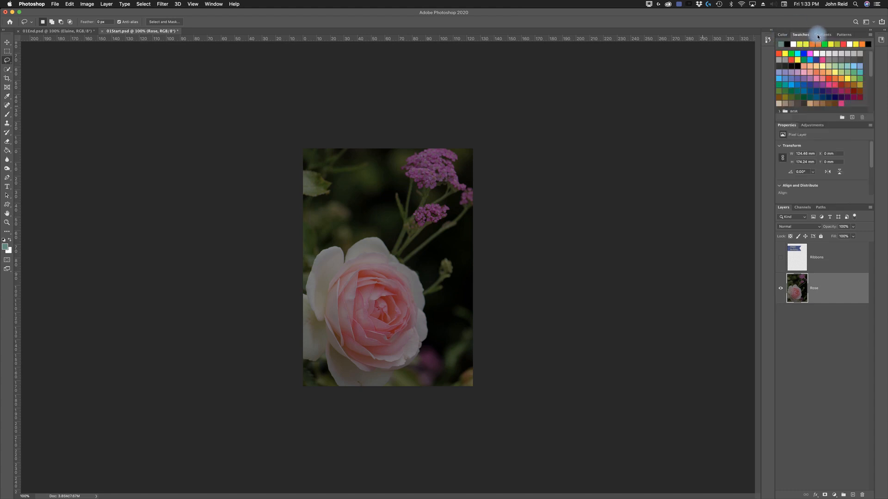
{"action": "left_click", "coordinate": [822, 35]}
{"action": "left_click", "coordinate": [845, 36]}
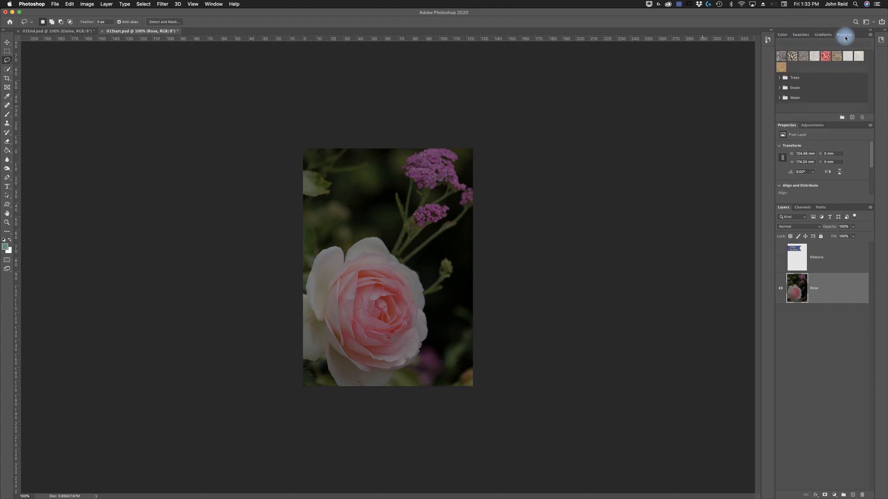
- Examine the colour picker, the image's channels and paths, and the available adjustments, returning to the layers and layer properties
{"action": "left_click", "coordinate": [783, 35]}
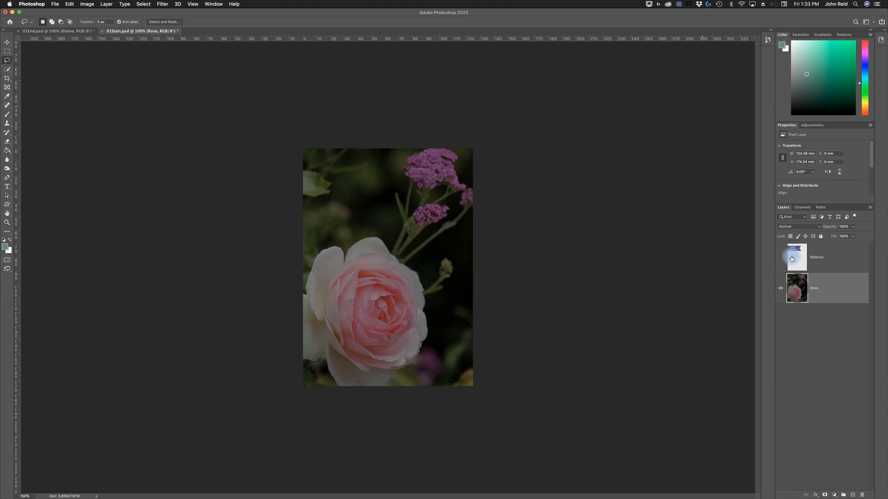
{"action": "left_click", "coordinate": [801, 207]}
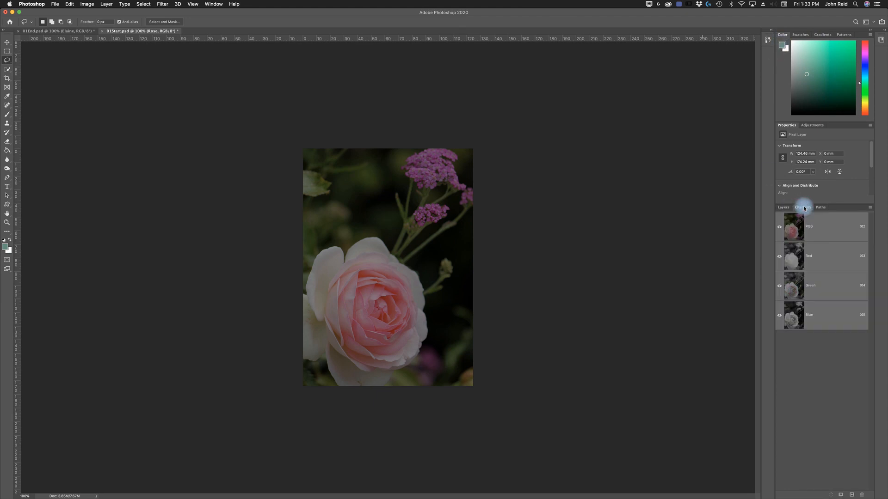
{"action": "left_click", "coordinate": [821, 208]}
{"action": "left_click", "coordinate": [784, 209]}
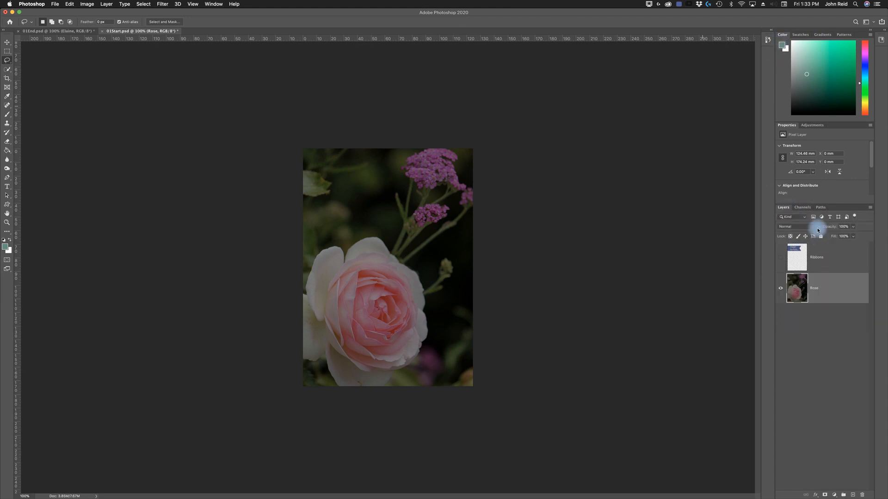
{"action": "left_click", "coordinate": [812, 125]}
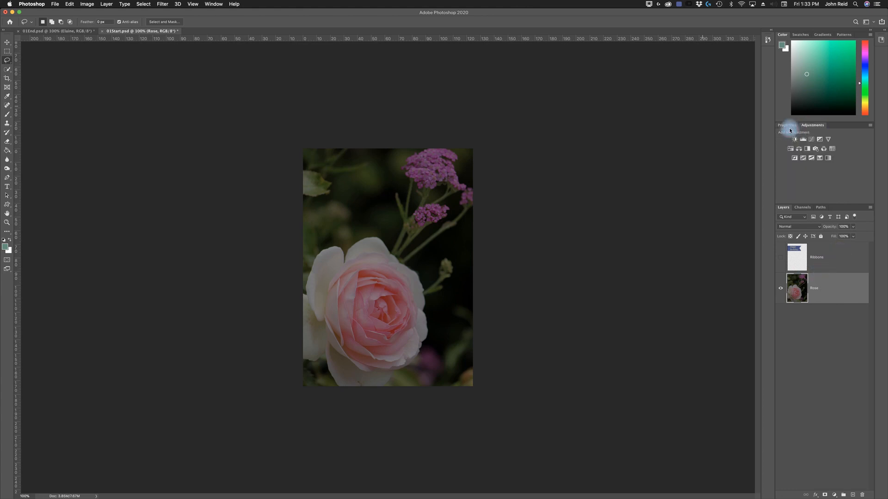
{"action": "left_click", "coordinate": [788, 126]}
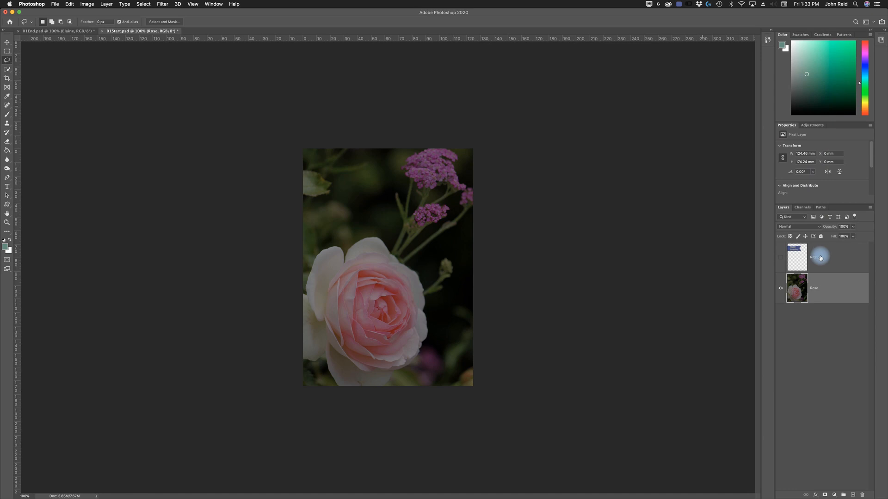
- Select the Ribbons layer and the Rose layer in turn, and toggle the Ribbons layer's visibility repeatedly, leaving it hidden
{"action": "left_click", "coordinate": [835, 252]}
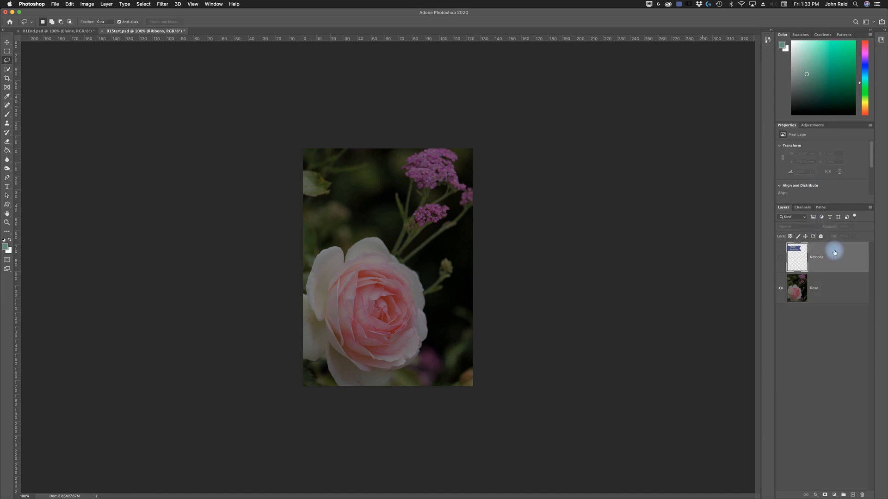
{"action": "left_click", "coordinate": [823, 286]}
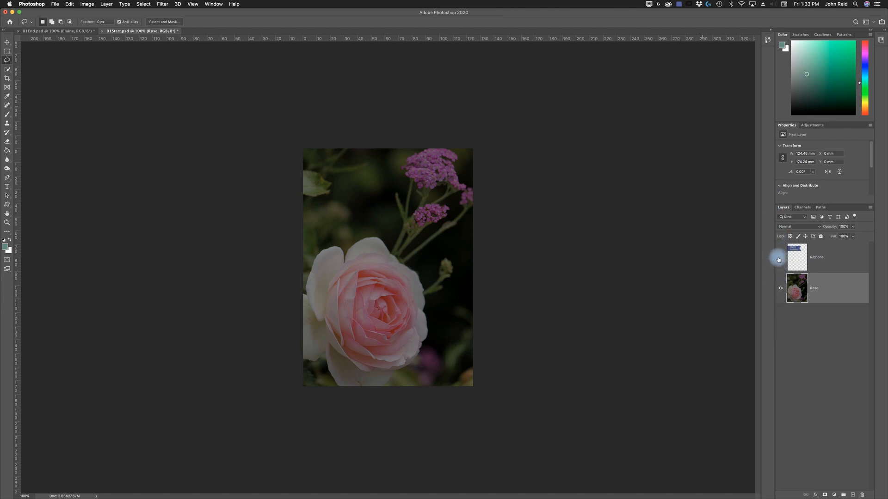
{"action": "left_click", "coordinate": [780, 259]}
{"action": "left_click", "coordinate": [780, 259]}
{"action": "left_click", "coordinate": [781, 258]}
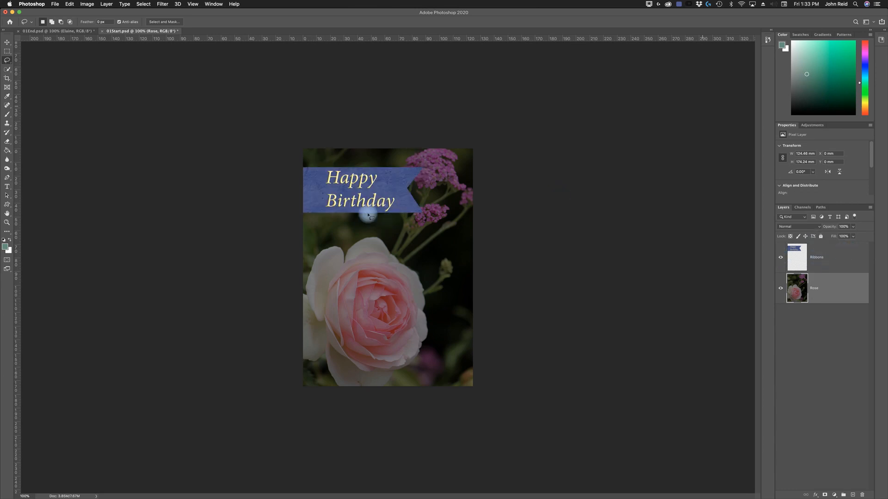
{"action": "left_click", "coordinate": [781, 259]}
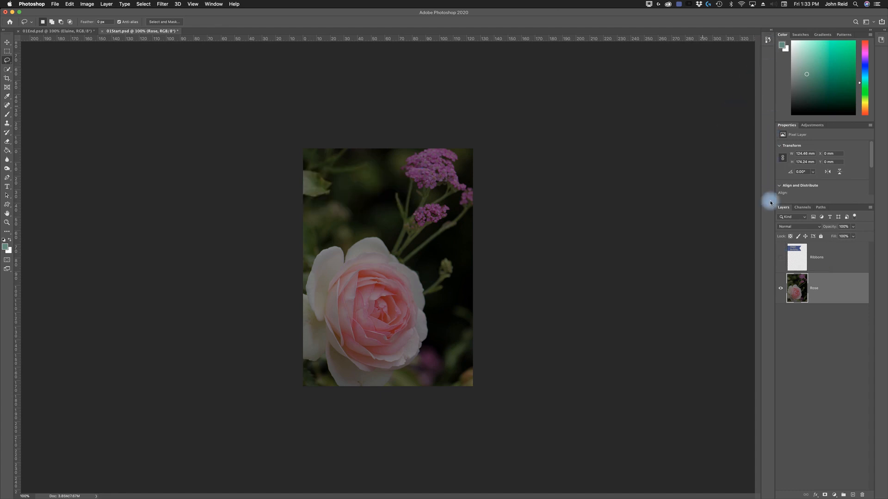
- Expand the document history and the Creative Cloud libraries for viewing, collapsing each again
{"action": "left_click", "coordinate": [771, 31]}
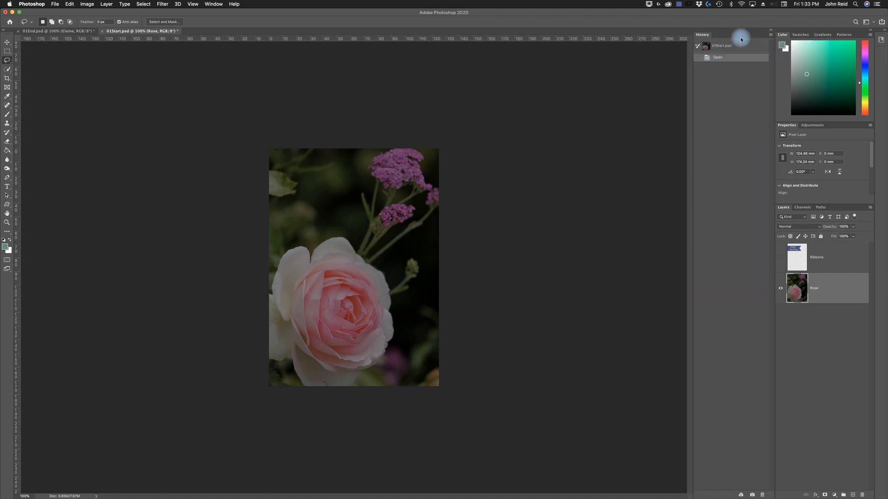
{"action": "left_click", "coordinate": [771, 30]}
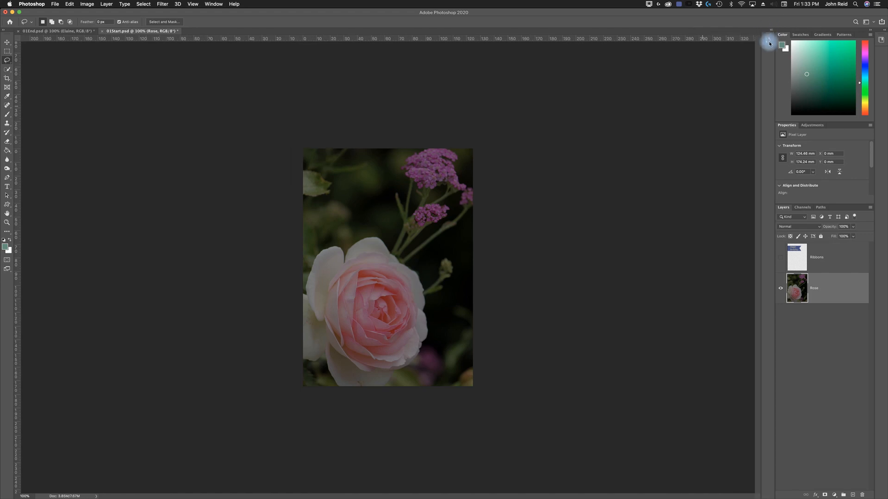
{"action": "left_click", "coordinate": [769, 44]}
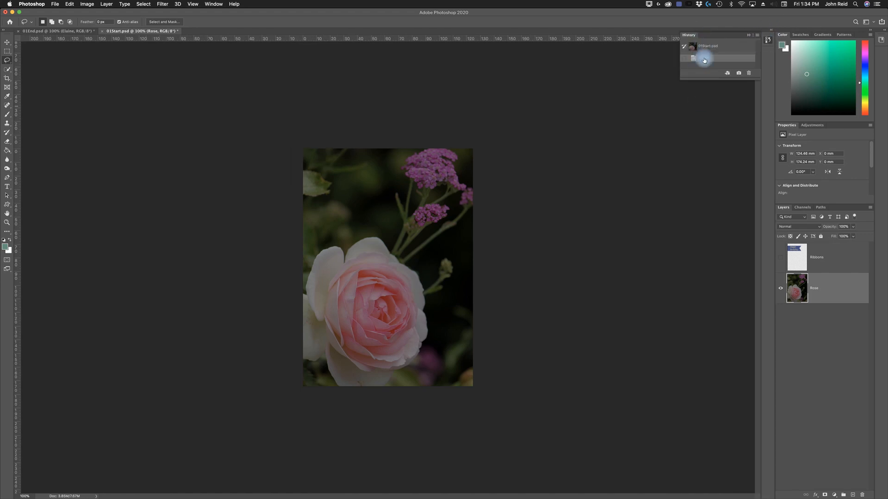
{"action": "left_click", "coordinate": [748, 35]}
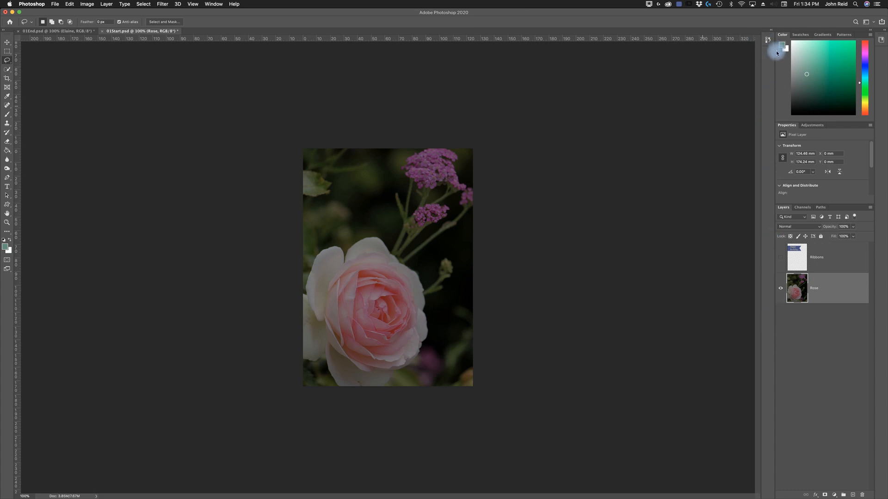
{"action": "left_click", "coordinate": [884, 30]}
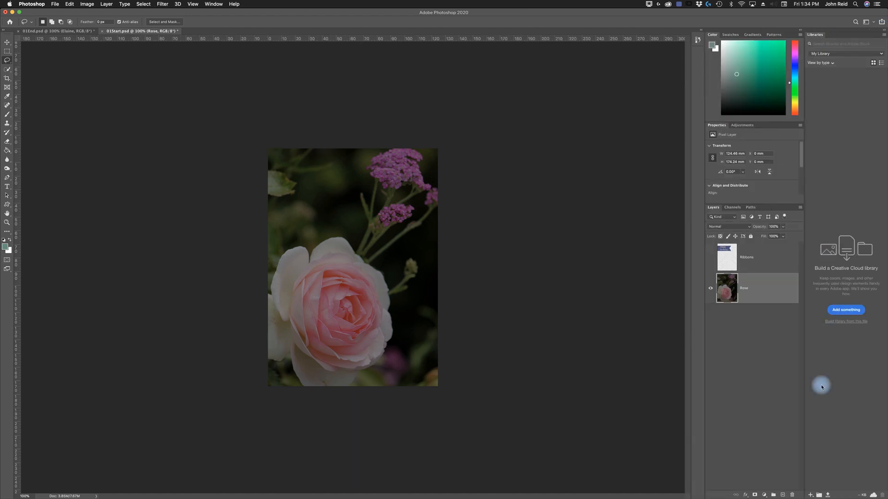
{"action": "left_click", "coordinate": [883, 32]}
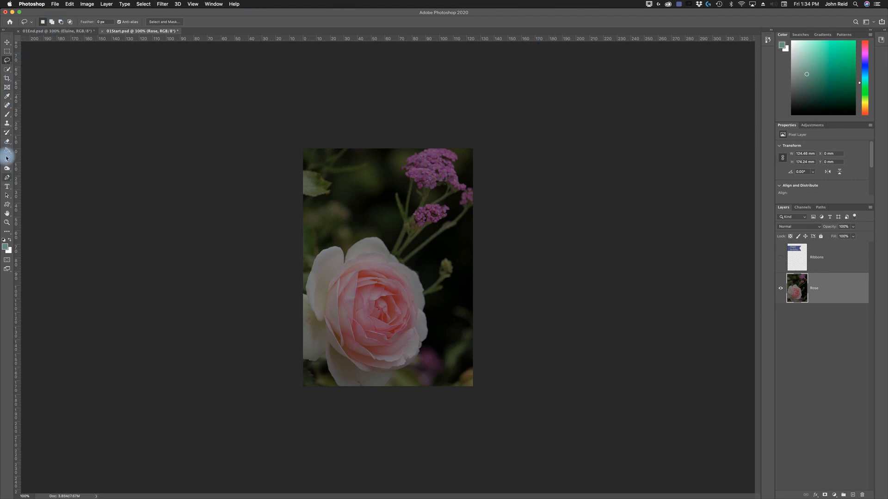
- Activate the Zoom tool and magnify the rose image to 200%, reduce it to 66.7%, and return it to 100%
{"action": "left_click", "coordinate": [8, 224]}
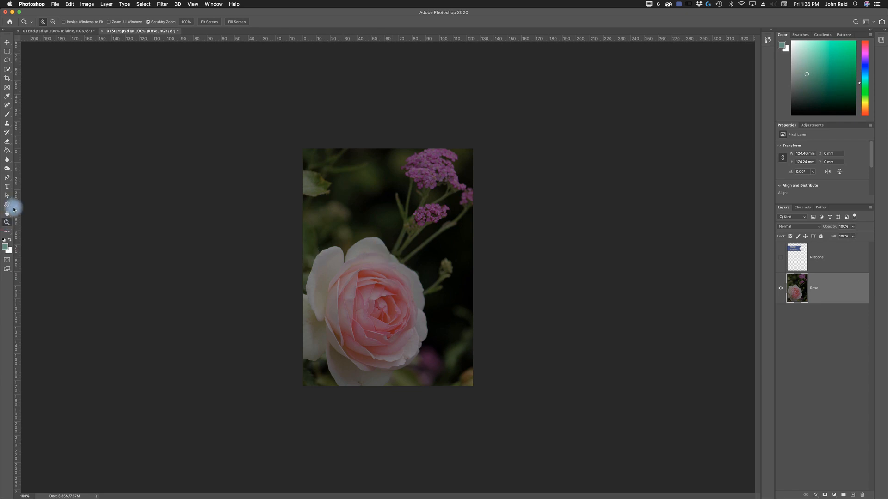
{"action": "left_click", "coordinate": [380, 255]}
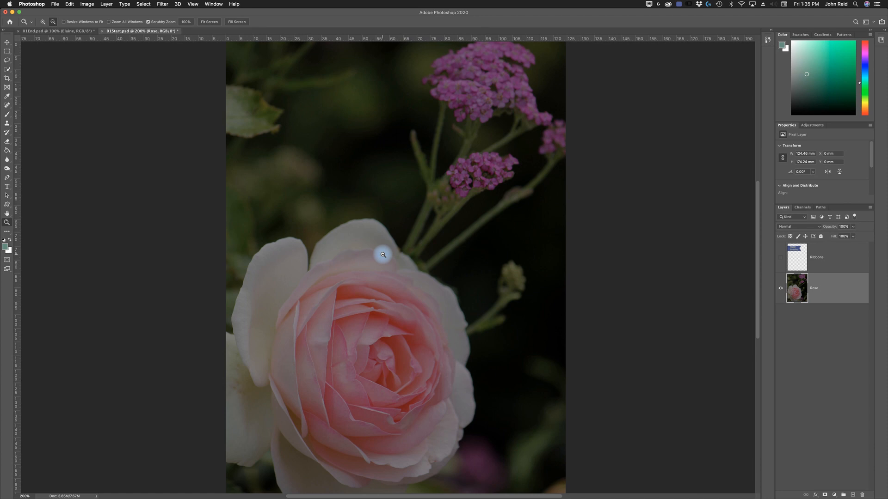
{"action": "left_click", "coordinate": [383, 255], "text": "alt"}
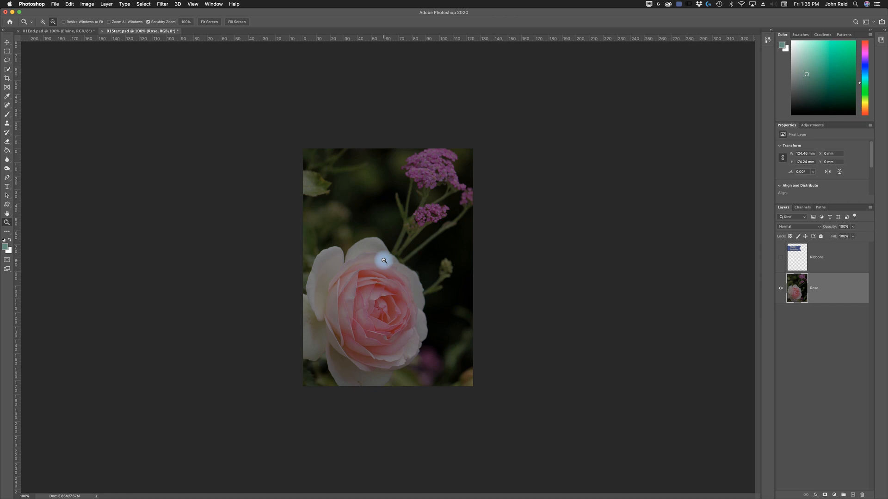
{"action": "left_click", "coordinate": [383, 264], "text": "alt"}
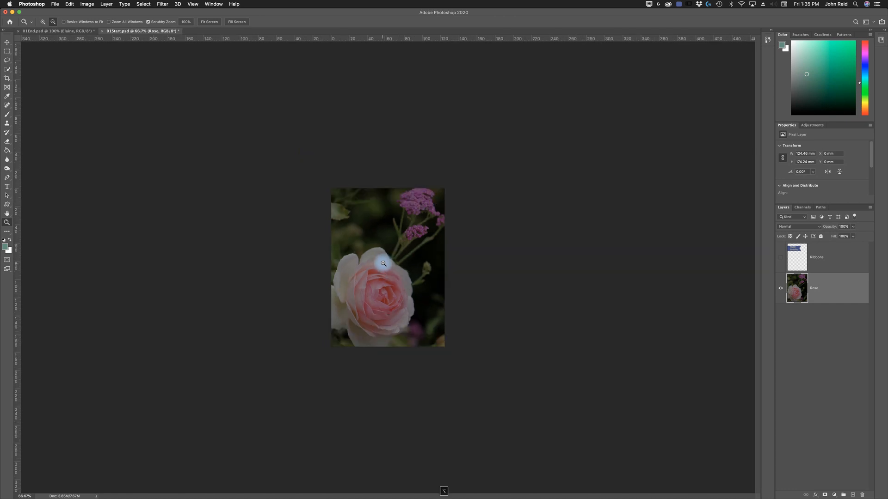
{"action": "left_click", "coordinate": [382, 263]}
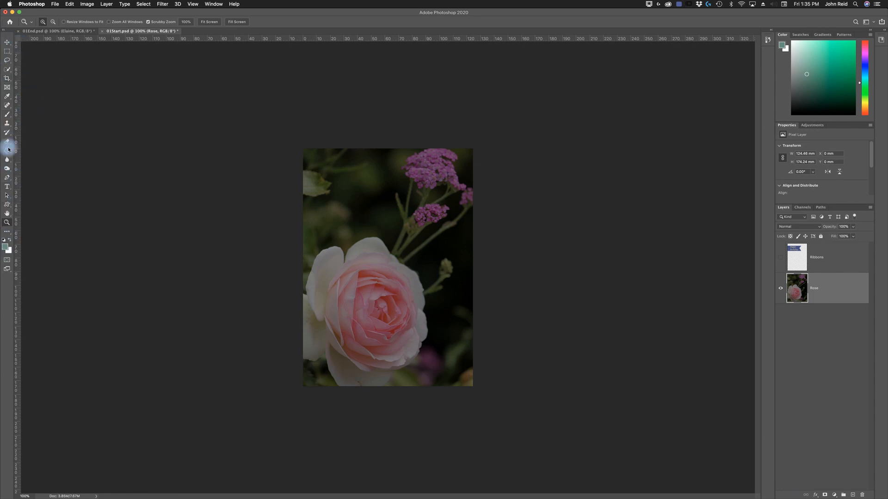
- Show the tools in two columns, review the Customize Toolbar options without applying changes, and restore the single column
{"action": "left_click", "coordinate": [5, 31]}
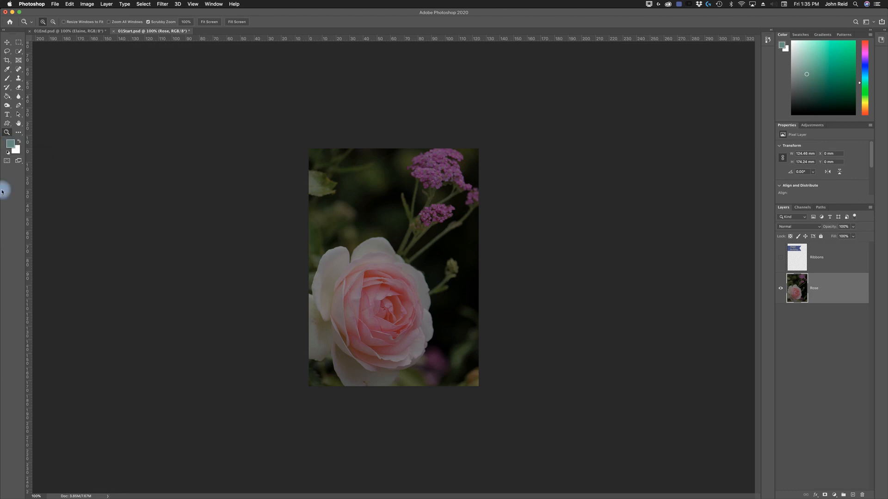
{"action": "left_click", "coordinate": [19, 135]}
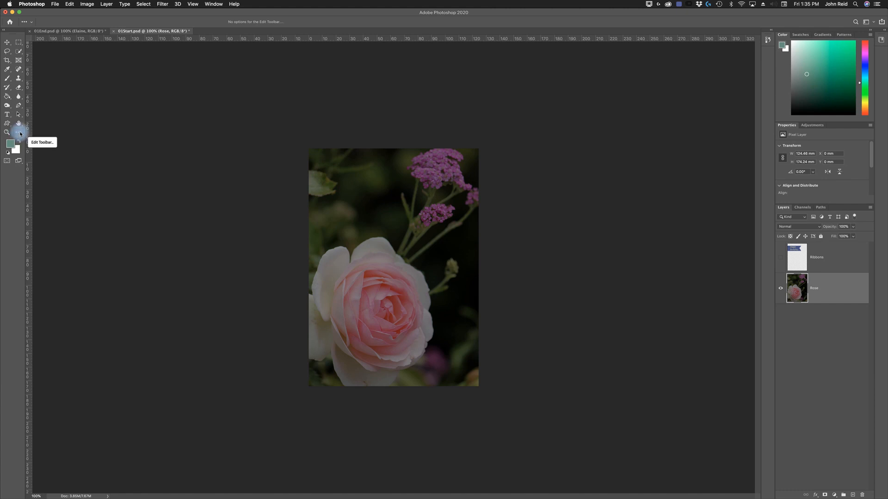
{"action": "left_click", "coordinate": [22, 135]}
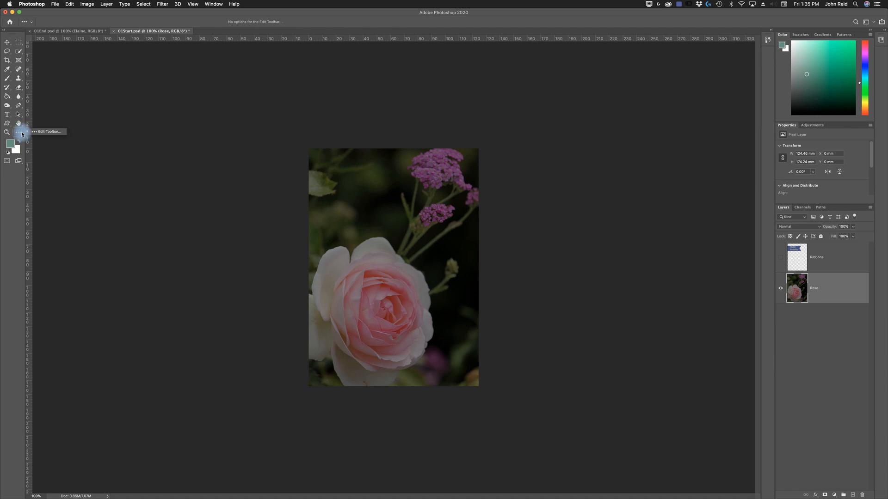
{"action": "left_click", "coordinate": [49, 131]}
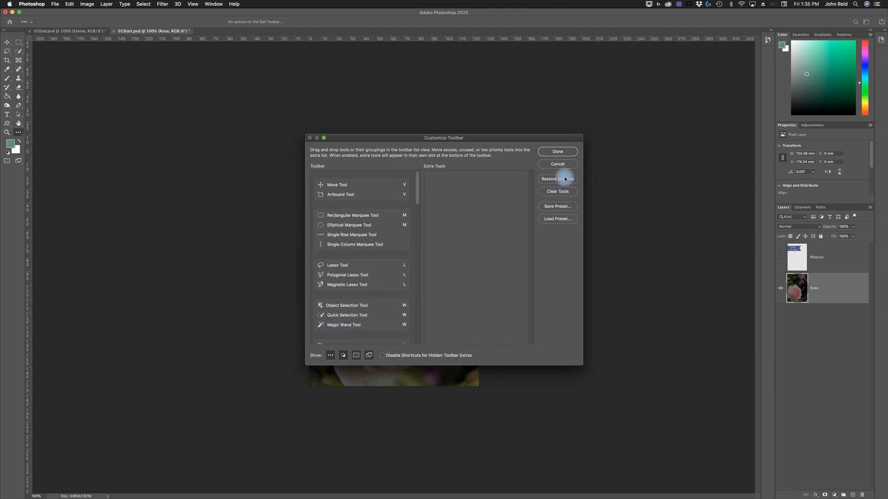
{"action": "mouse_move", "coordinate": [417, 183]}
{"action": "left_mouse_down"}
{"action": "mouse_move", "coordinate": [429, 287]}
{"action": "mouse_move", "coordinate": [423, 339]}
{"action": "left_mouse_up"}
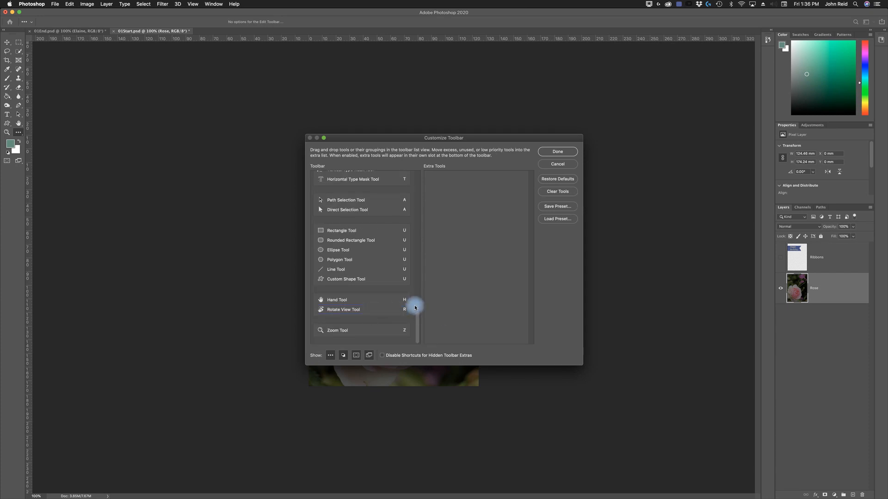
{"action": "left_click_drag", "start_coordinate": [350, 316], "coordinate": [409, 307]}
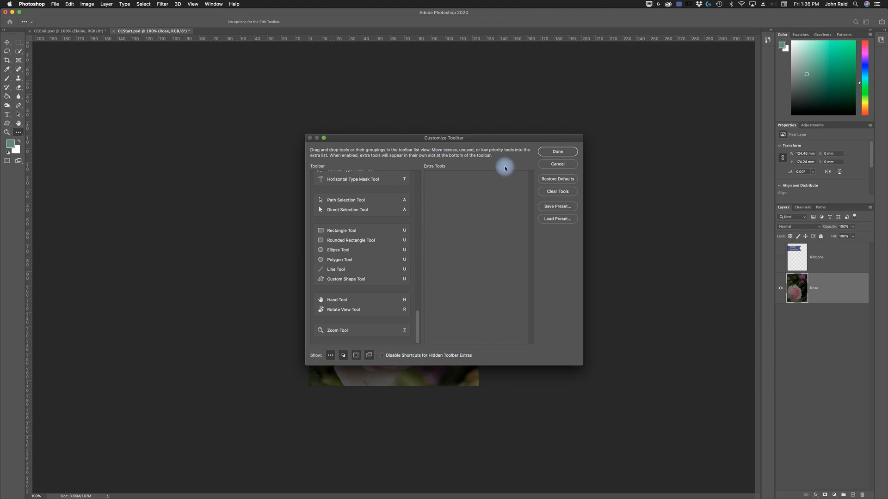
{"action": "left_click", "coordinate": [564, 168]}
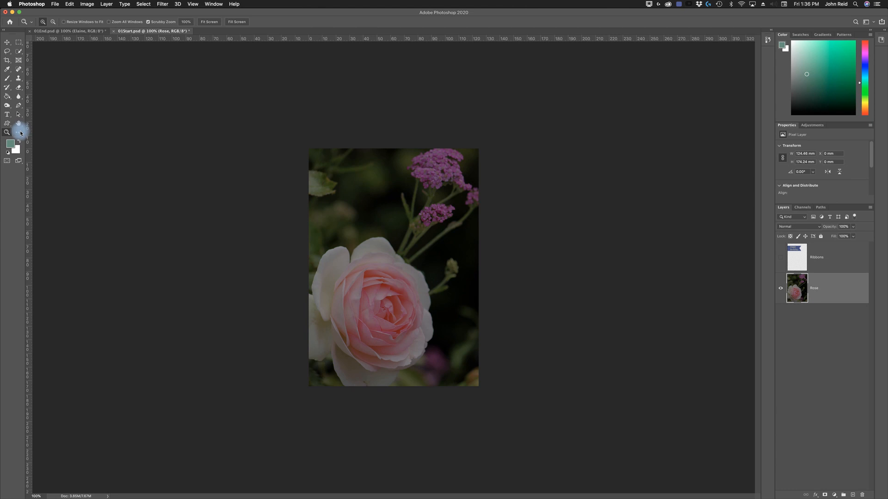
{"action": "left_click", "coordinate": [3, 30]}
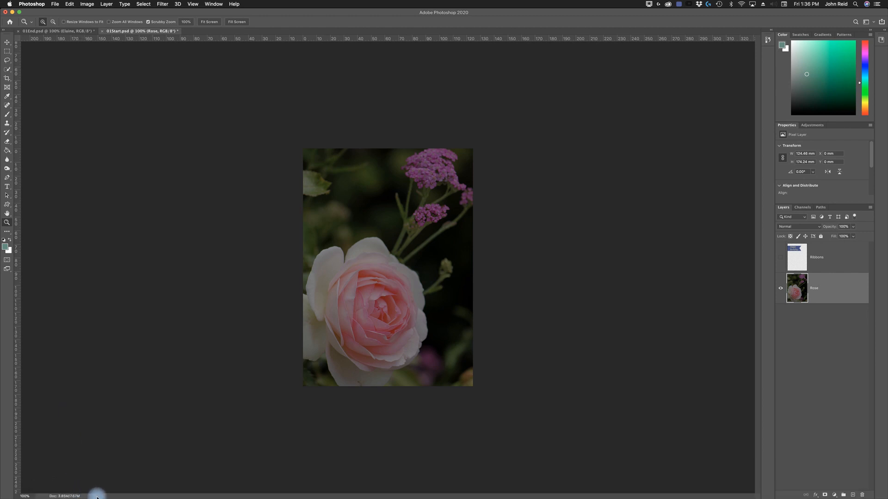
- Examine the kinds of document information available for the status display, keeping Document Sizes selected
{"action": "left_click", "coordinate": [97, 497]}
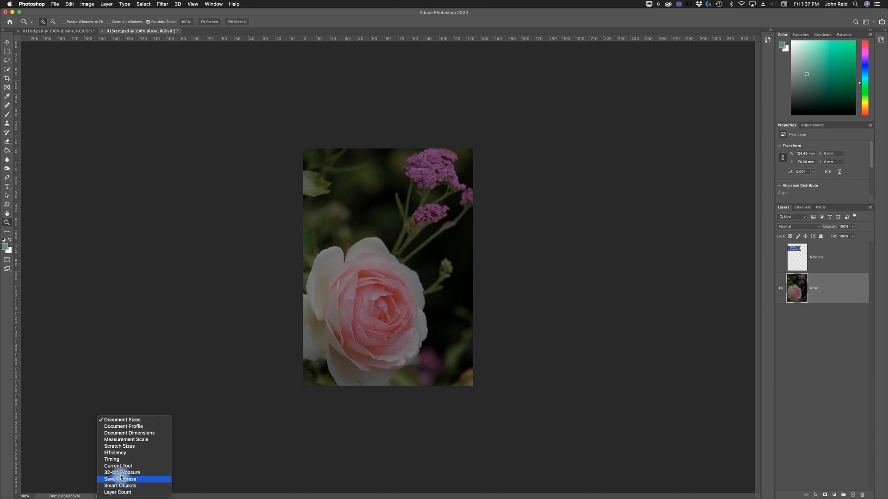
{"action": "left_click", "coordinate": [126, 423]}
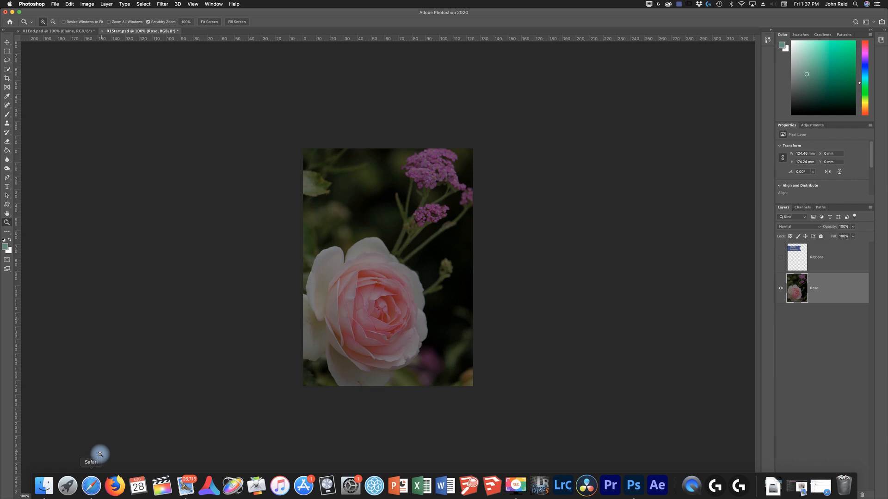
{"action": "left_click", "coordinate": [95, 496]}
{"action": "left_click", "coordinate": [132, 422]}
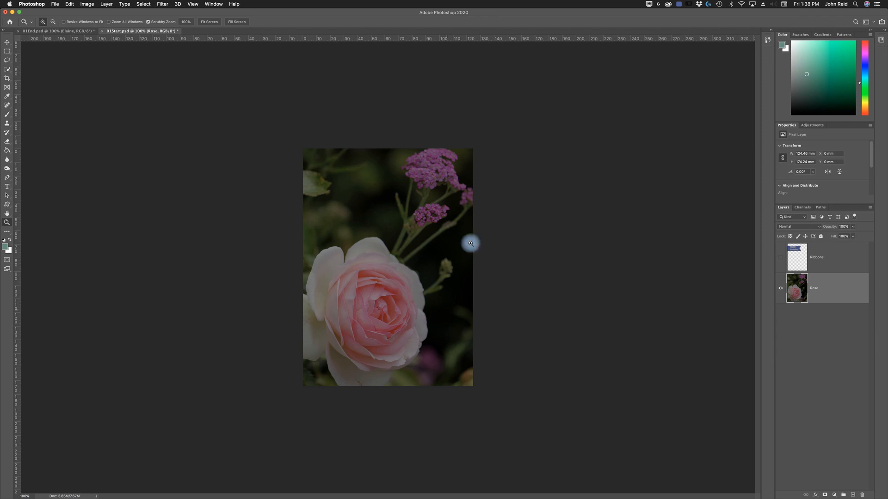
- Practise zooming the rose image to 200% and back, and try the Zoom tool's zoom-out and zoom-in modes, finishing at 100%
{"action": "left_click", "coordinate": [381, 263]}
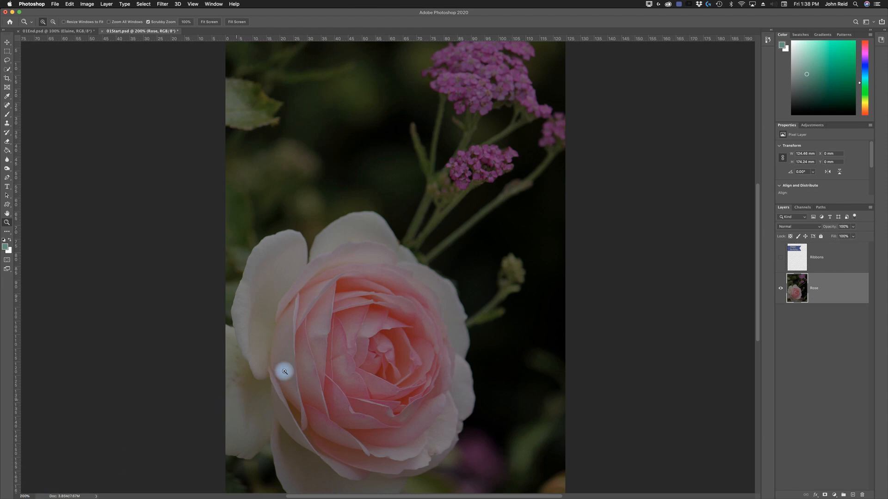
{"action": "left_click", "coordinate": [371, 299], "text": "alt"}
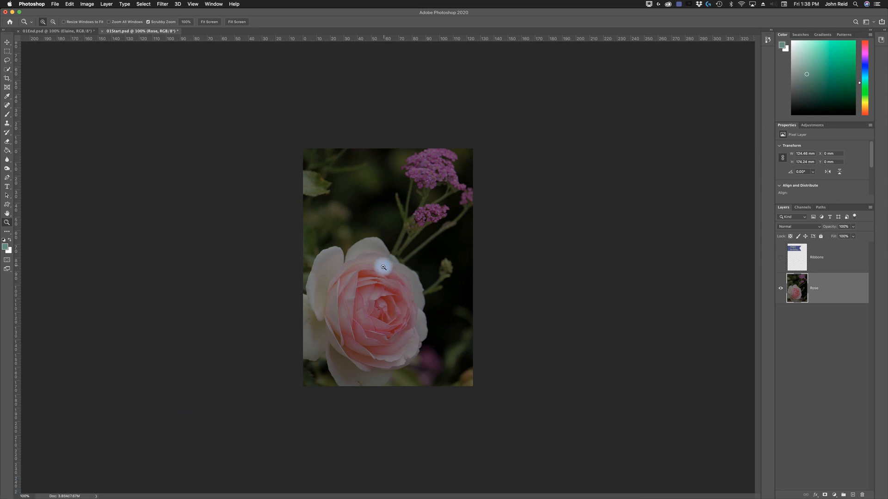
{"action": "left_click", "coordinate": [53, 23]}
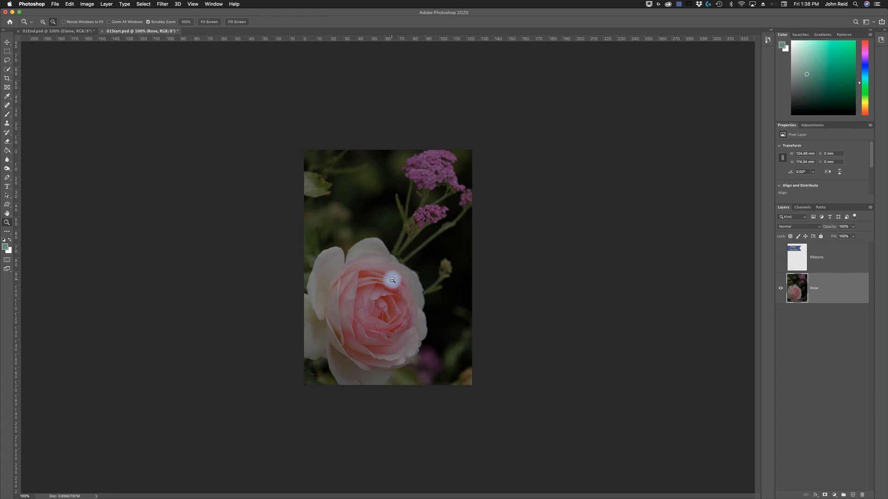
{"action": "left_click", "coordinate": [392, 280]}
{"action": "left_click", "coordinate": [42, 24]}
{"action": "left_click", "coordinate": [396, 277]}
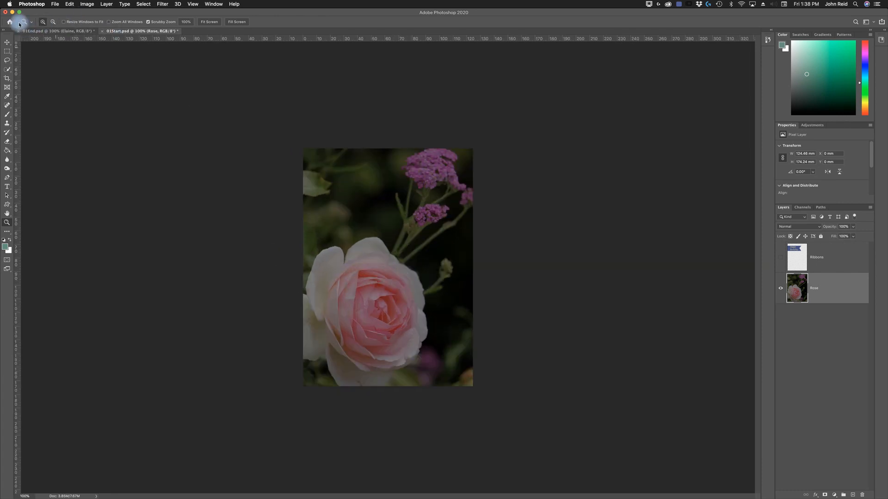
- Check the Zoom tool's presets and fit the whole rose image in the window before returning it to 100%
{"action": "left_click", "coordinate": [31, 24]}
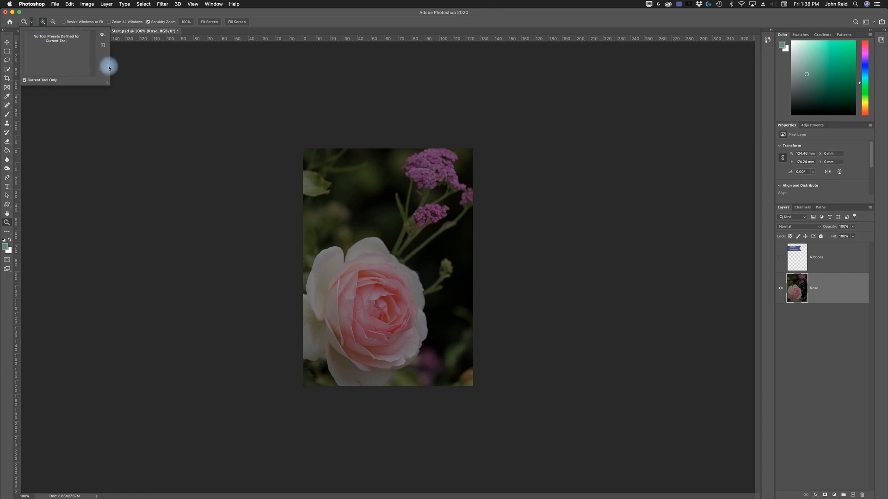
{"action": "left_click", "coordinate": [85, 56]}
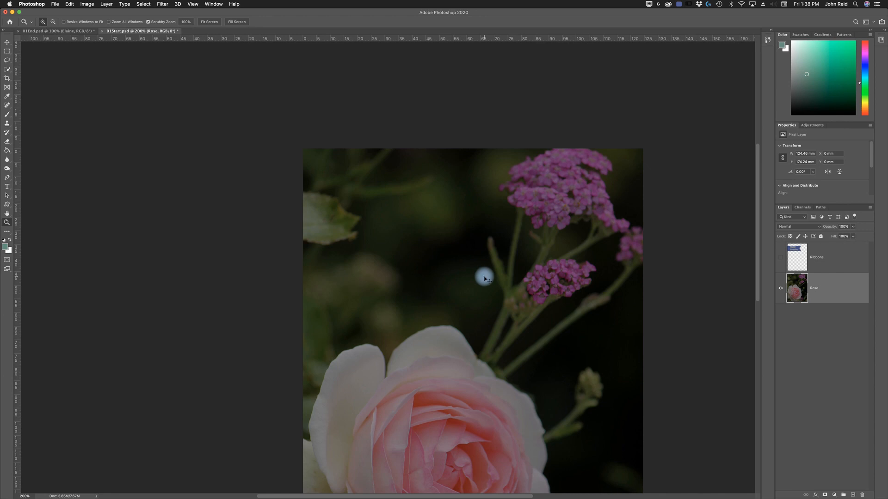
{"action": "key", "text": "super+0"}
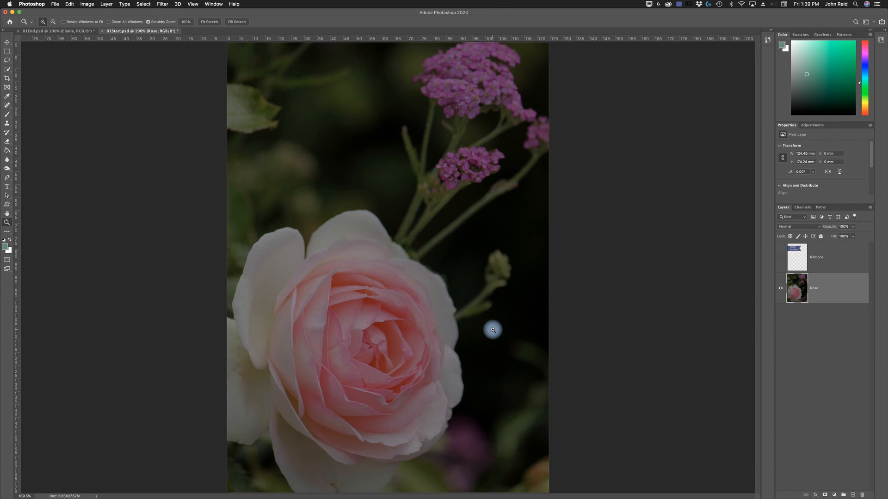
{"action": "left_click", "coordinate": [376, 270], "text": "alt"}
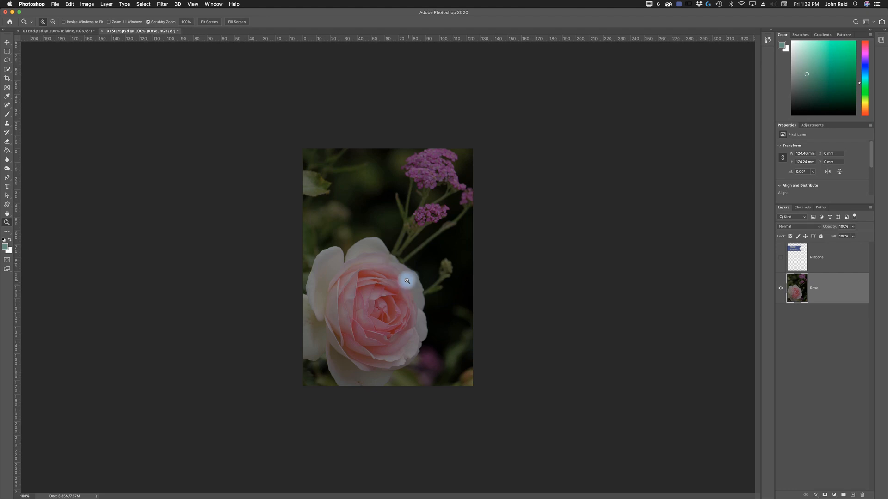
- Magnify the upper petals of the rose with the Zoom tool in stages up to 12800%
{"action": "left_click", "coordinate": [388, 276]}
{"action": "left_click_drag", "start_coordinate": [387, 277], "coordinate": [388, 276]}
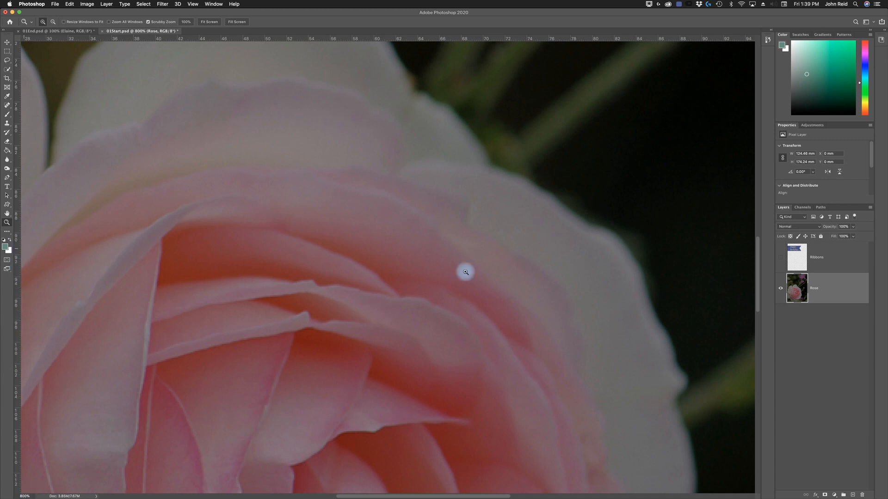
{"action": "left_click", "coordinate": [406, 304]}
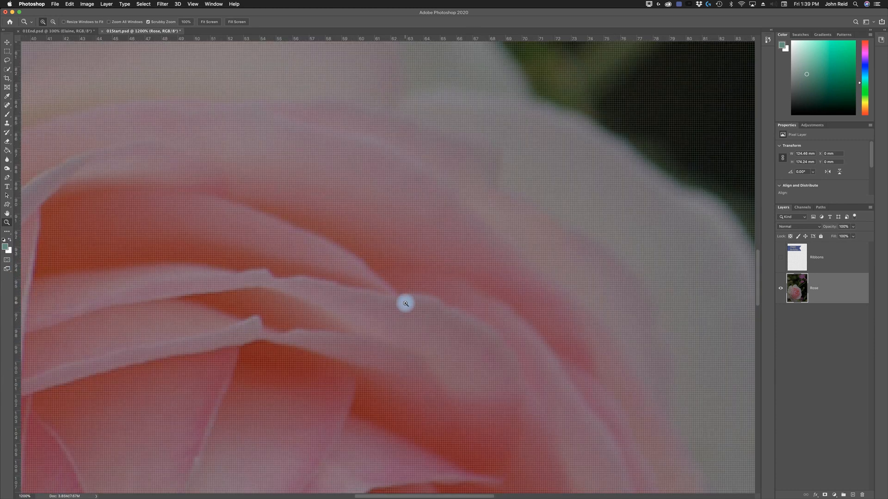
{"action": "left_click", "coordinate": [406, 303]}
{"action": "left_click", "coordinate": [405, 303]}
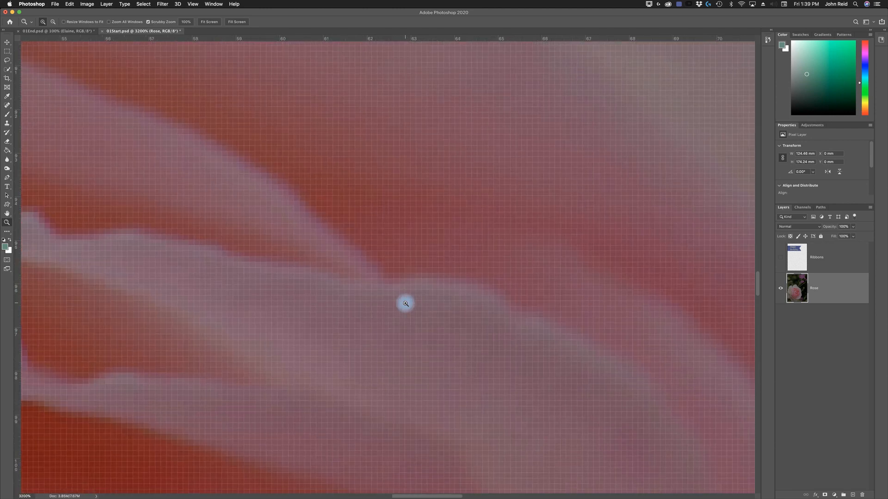
{"action": "left_click", "coordinate": [407, 303]}
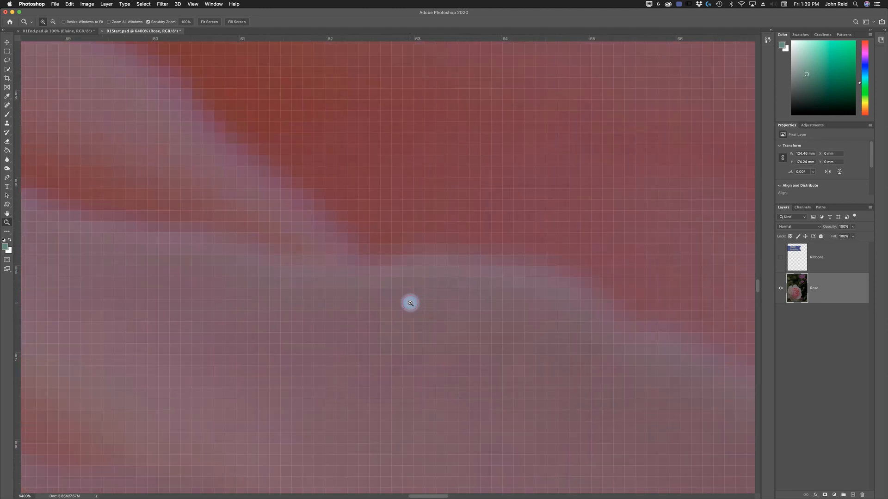
{"action": "left_click", "coordinate": [410, 303]}
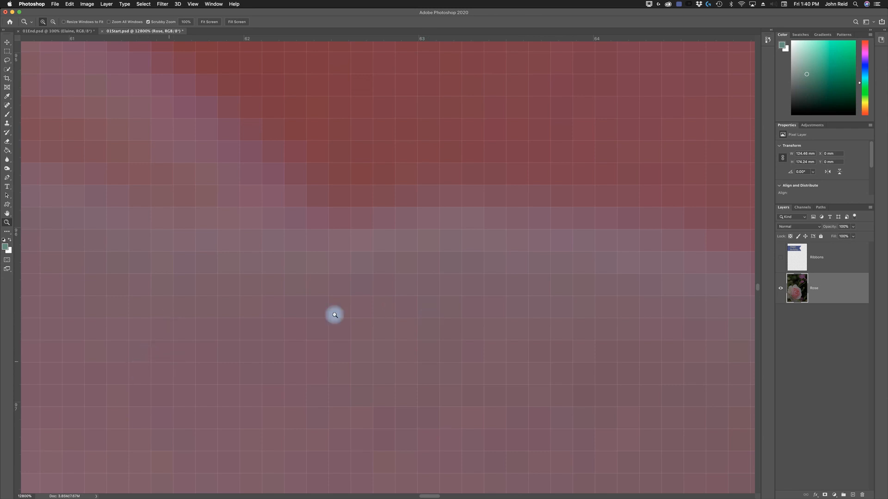
- Zoom back out to 100% using zoom-out mode, and try scrubby zooming on the rose, finishing at 100%
{"action": "left_click", "coordinate": [52, 21]}
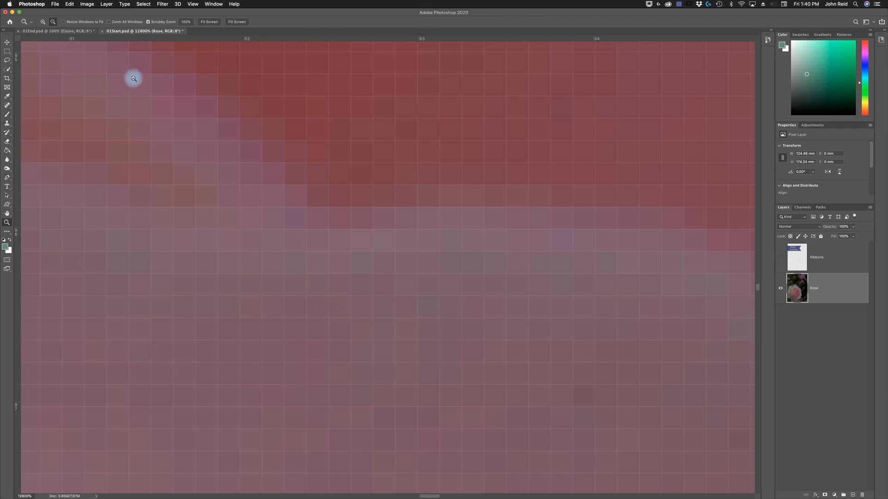
{"action": "left_click", "coordinate": [378, 306]}
{"action": "left_click_drag", "start_coordinate": [390, 307], "coordinate": [390, 306]}
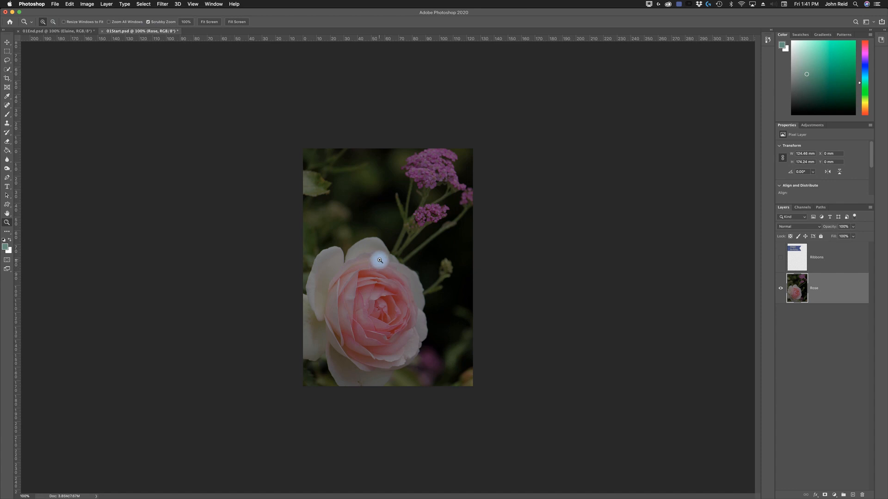
{"action": "left_click_drag", "start_coordinate": [379, 260], "coordinate": [414, 289]}
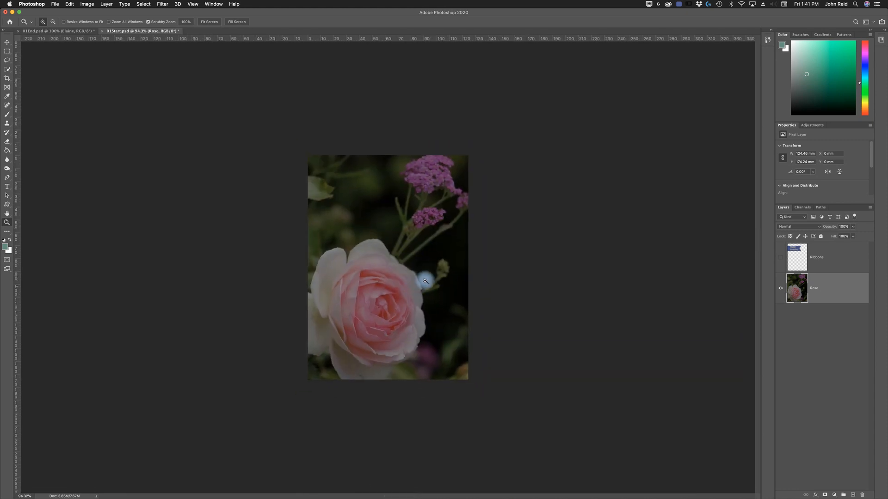
{"action": "key", "text": "super+1"}
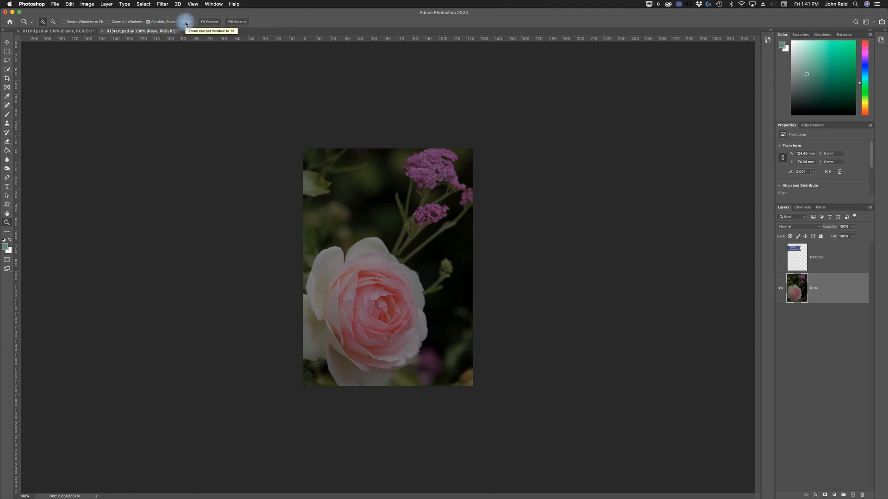
- Try the 100%, Fit Screen and Fill Screen zoom options on the rose image, finishing at 100%
{"action": "left_click", "coordinate": [389, 280]}
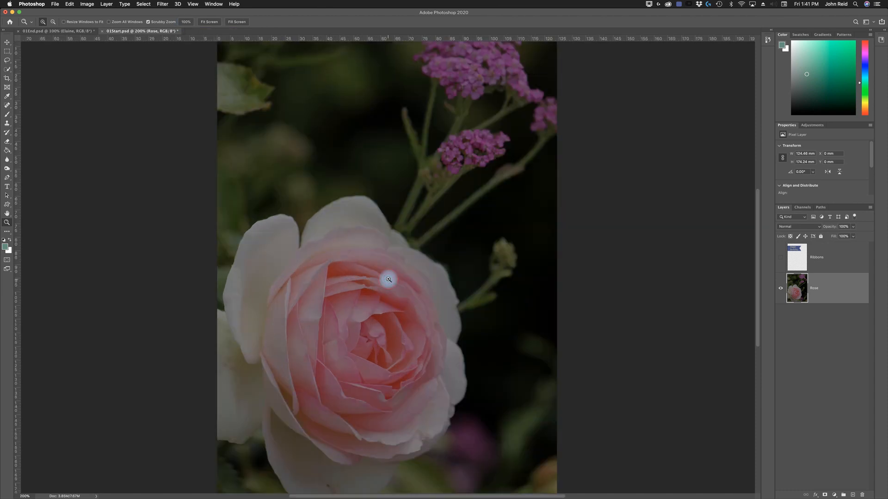
{"action": "left_click", "coordinate": [386, 277]}
{"action": "left_click", "coordinate": [185, 22]}
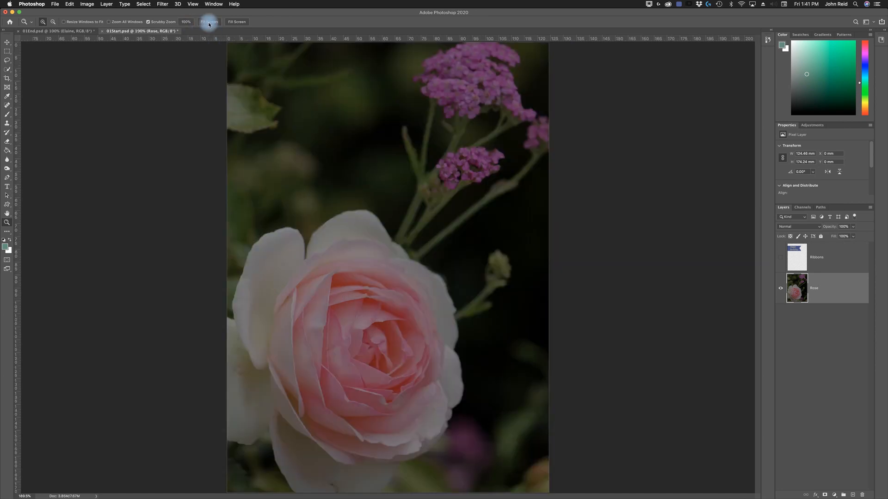
{"action": "left_click", "coordinate": [237, 22]}
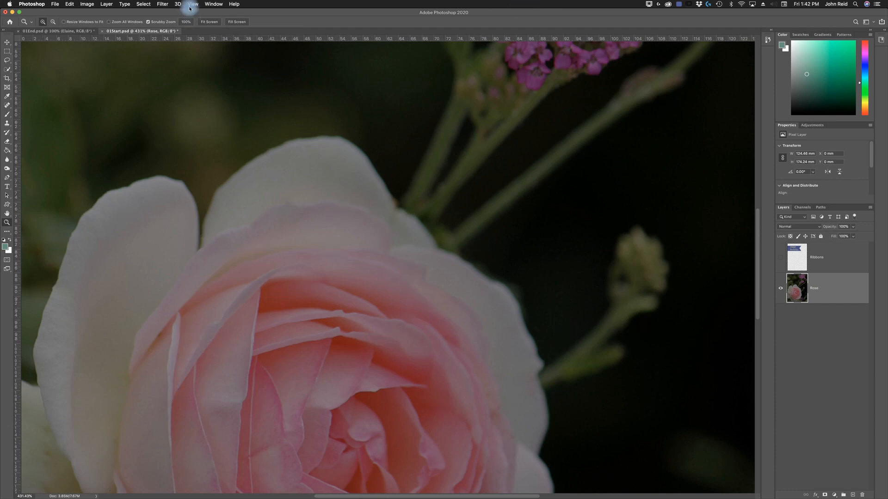
{"action": "left_click", "coordinate": [186, 21]}
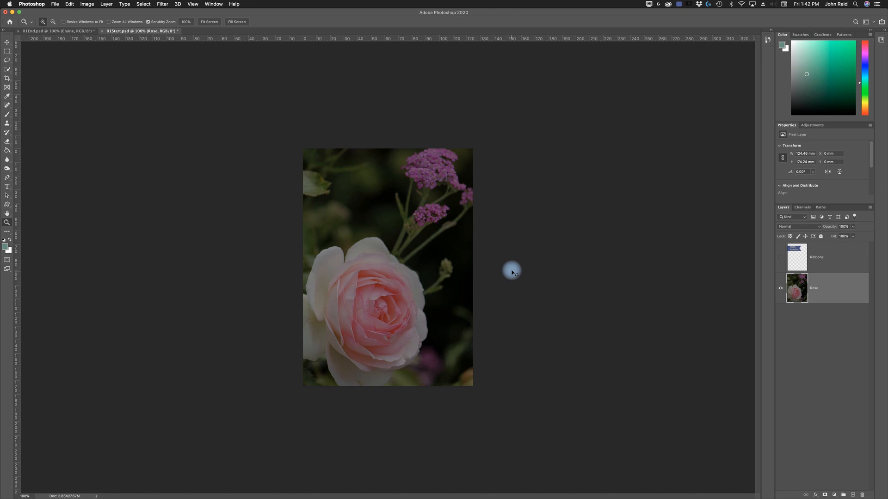
- Fit the rose image to the window, magnify it to 400%, and fit it again using the Hand tool's shortcut
{"action": "key", "text": "super+0"}
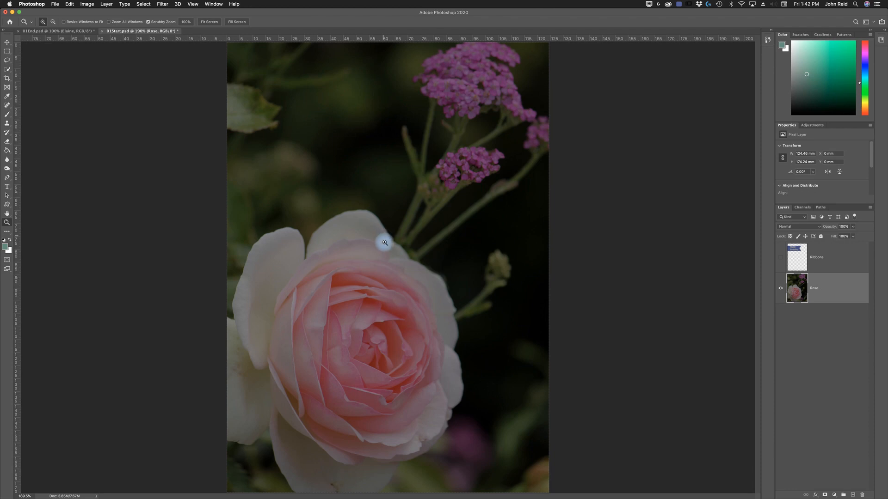
{"action": "left_click", "coordinate": [411, 290]}
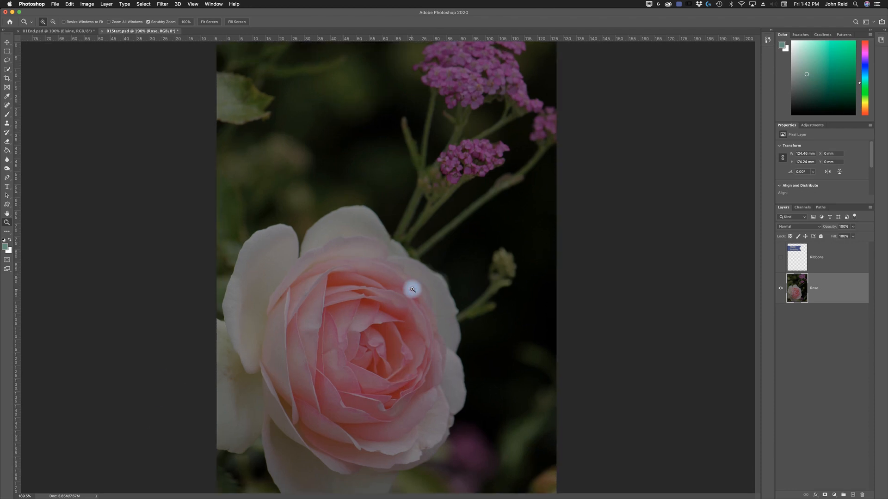
{"action": "left_click", "coordinate": [412, 289]}
{"action": "left_click", "coordinate": [412, 290]}
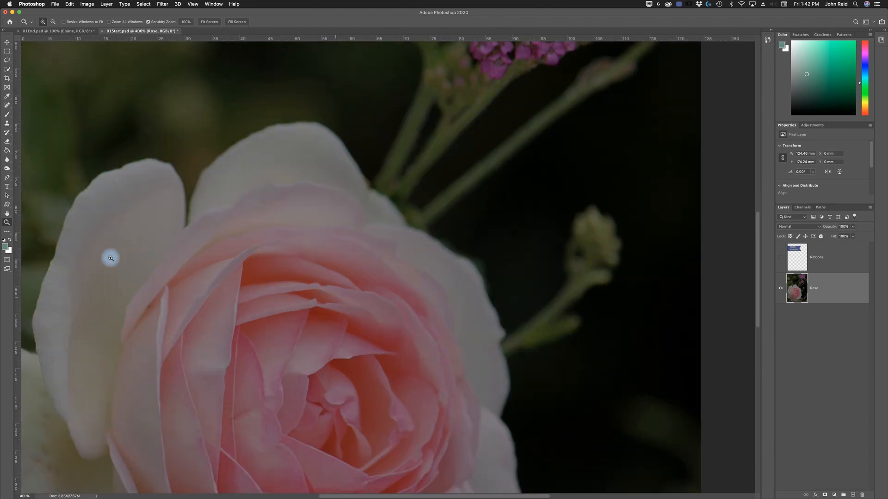
{"action": "left_click", "coordinate": [7, 214]}
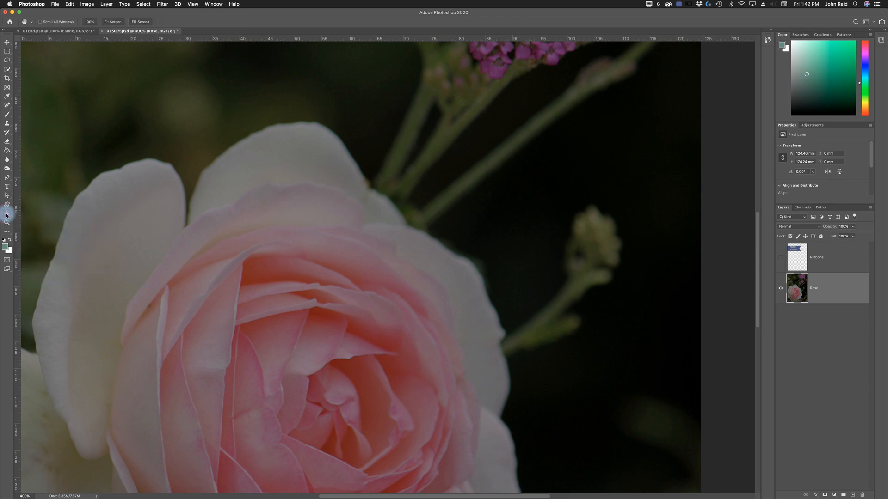
{"action": "double_click", "coordinate": [6, 214]}
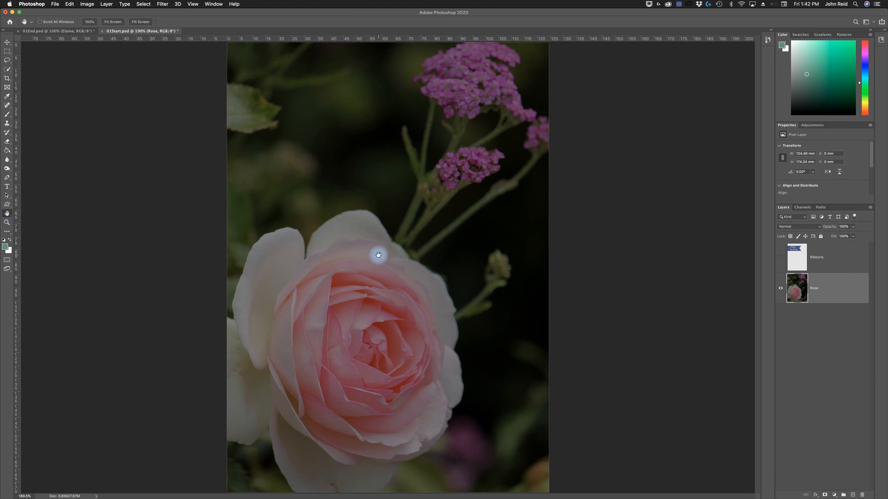
- Switch between the Zoom and Hand tools, leaving the Zoom tool active
{"action": "left_click", "coordinate": [7, 222]}
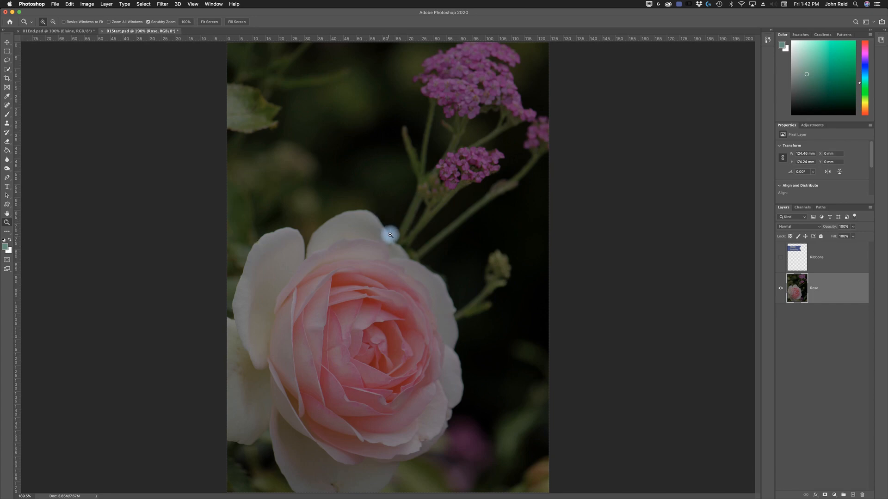
{"action": "left_click", "coordinate": [7, 213]}
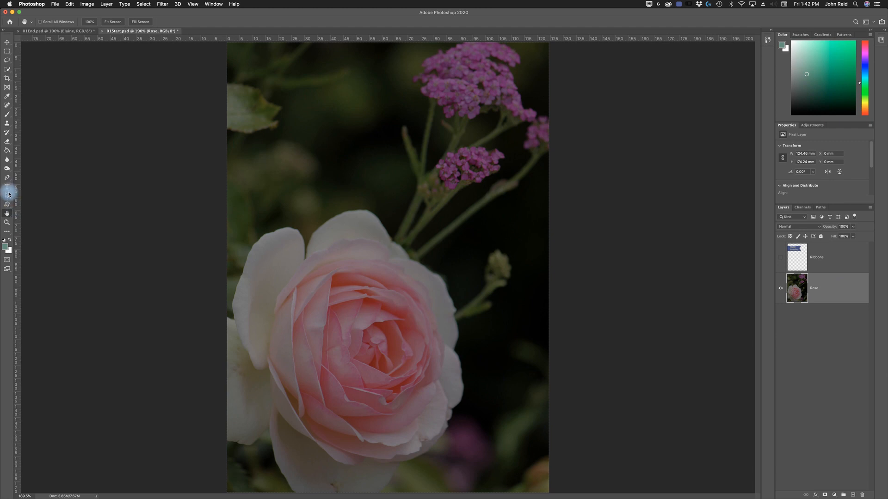
{"action": "left_click", "coordinate": [7, 223]}
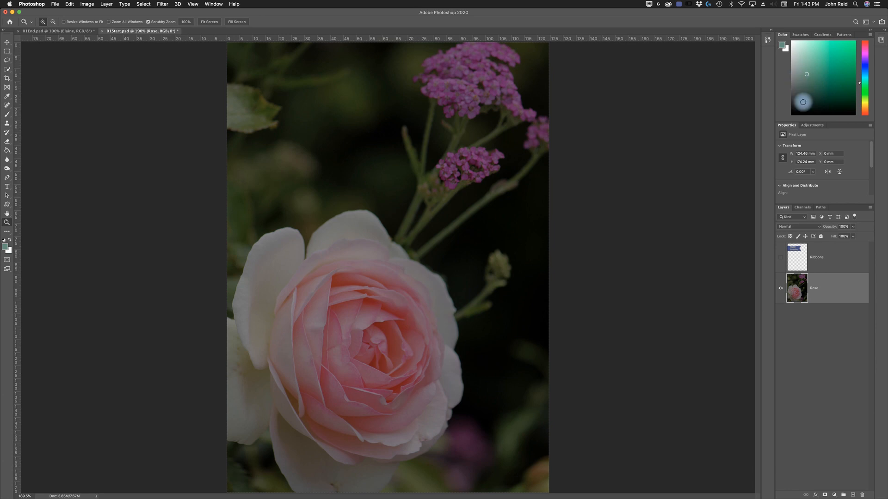
- Show the Navigator and enlarge it to give a bigger preview of the rose image
{"action": "left_click", "coordinate": [219, 5]}
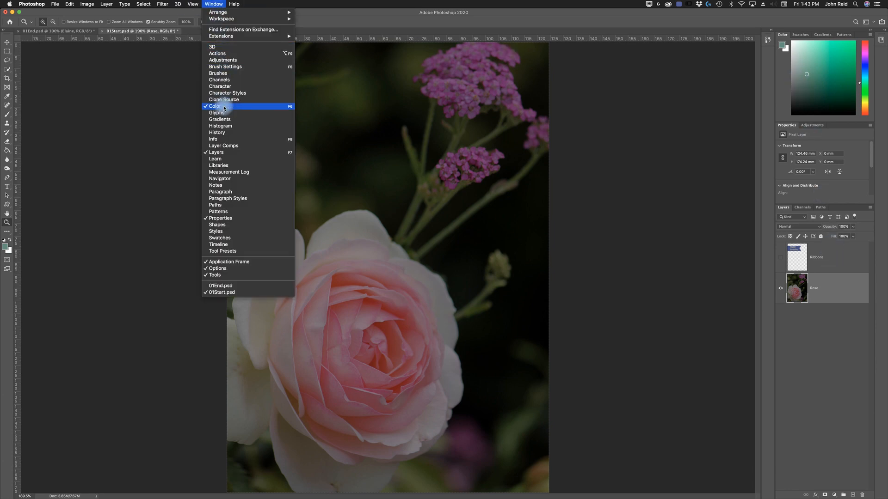
{"action": "left_click", "coordinate": [225, 179]}
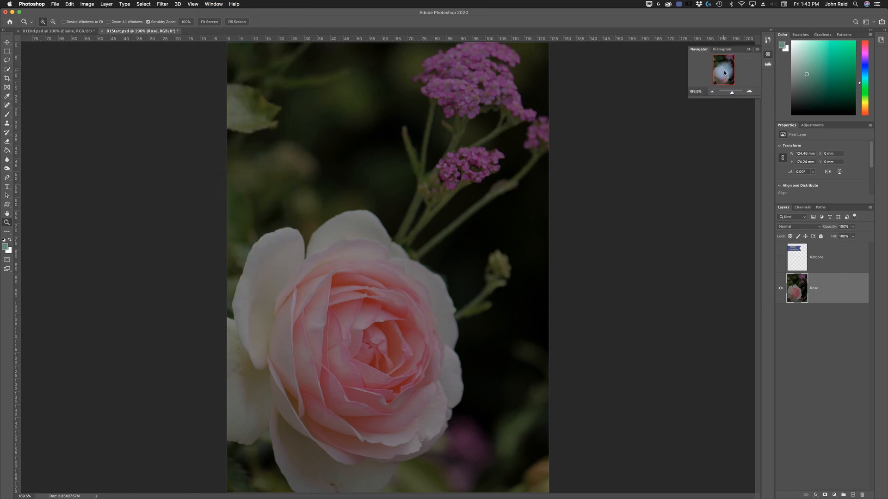
{"action": "left_click_drag", "start_coordinate": [688, 98], "coordinate": [633, 172]}
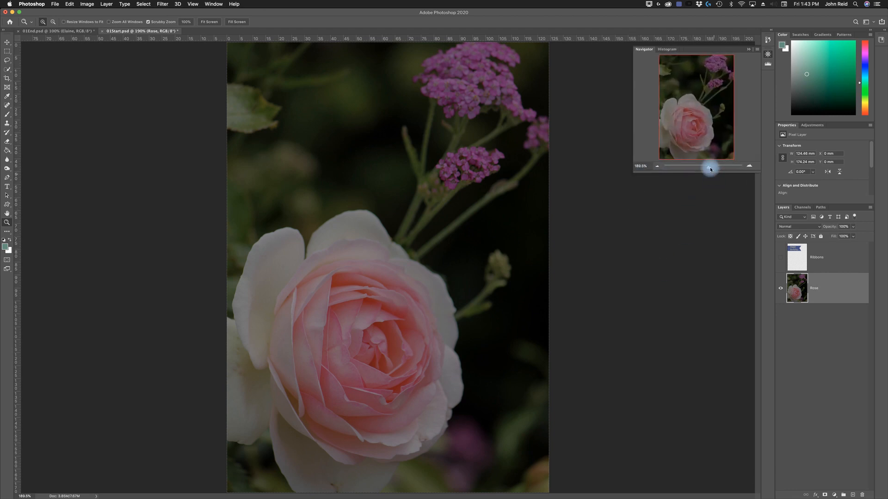
- Use the Navigator to zoom to about 817%, move around the rose, and zoom back out to about 201%
{"action": "mouse_move", "coordinate": [709, 168]}
{"action": "left_mouse_down"}
{"action": "mouse_move", "coordinate": [680, 172]}
{"action": "mouse_move", "coordinate": [725, 172]}
{"action": "mouse_move", "coordinate": [720, 168]}
{"action": "left_mouse_up"}
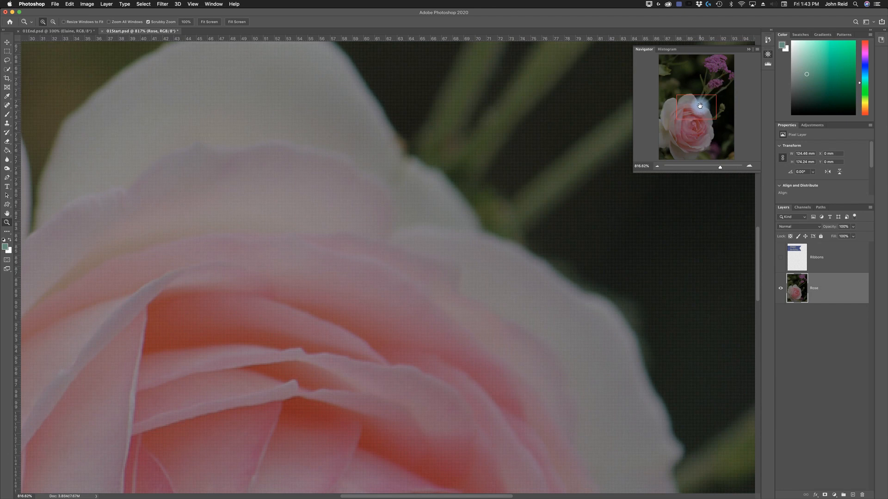
{"action": "left_click_drag", "start_coordinate": [701, 105], "coordinate": [686, 121]}
{"action": "left_click_drag", "start_coordinate": [720, 170], "coordinate": [708, 169]}
{"action": "left_click_drag", "start_coordinate": [704, 116], "coordinate": [665, 155]}
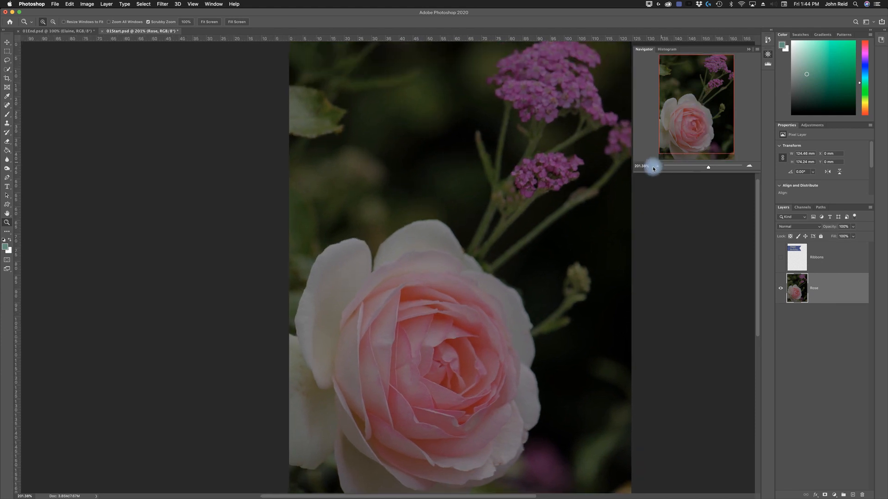
- Step the Navigator zoom down to 66.67% and up to 300%, and collapse the Navigator
{"action": "left_click", "coordinate": [657, 169]}
{"action": "left_click", "coordinate": [657, 168]}
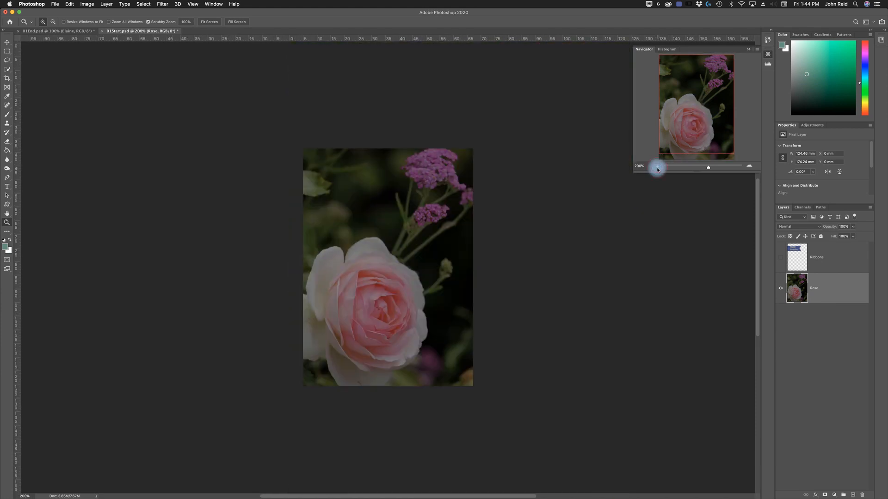
{"action": "left_click", "coordinate": [657, 168]}
{"action": "left_click", "coordinate": [749, 166]}
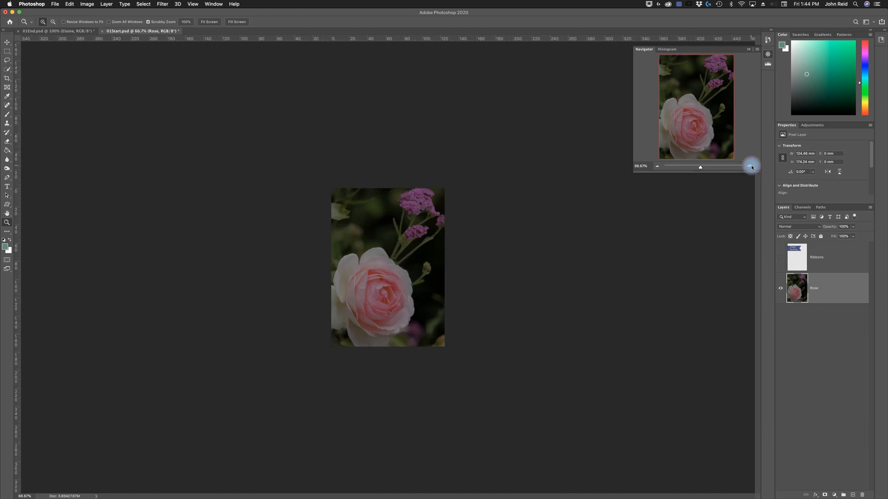
{"action": "left_click", "coordinate": [749, 166]}
{"action": "left_click", "coordinate": [750, 167]}
{"action": "left_click", "coordinate": [750, 167]}
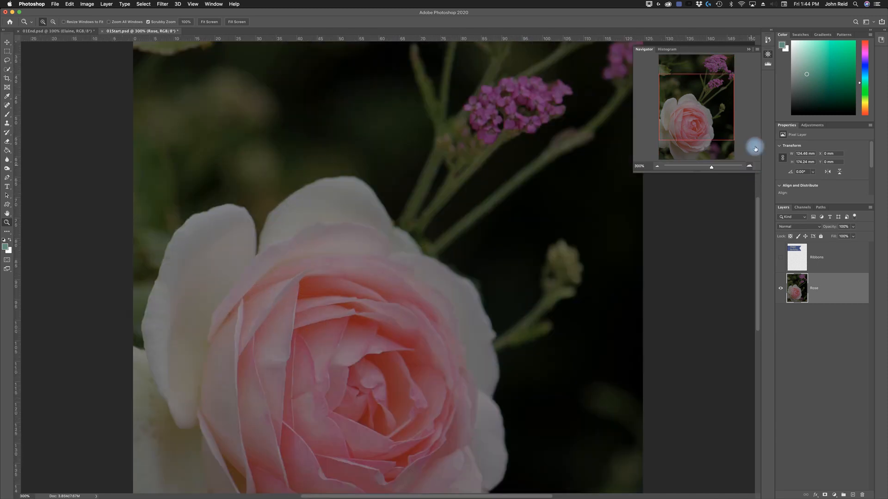
{"action": "left_click", "coordinate": [768, 54]}
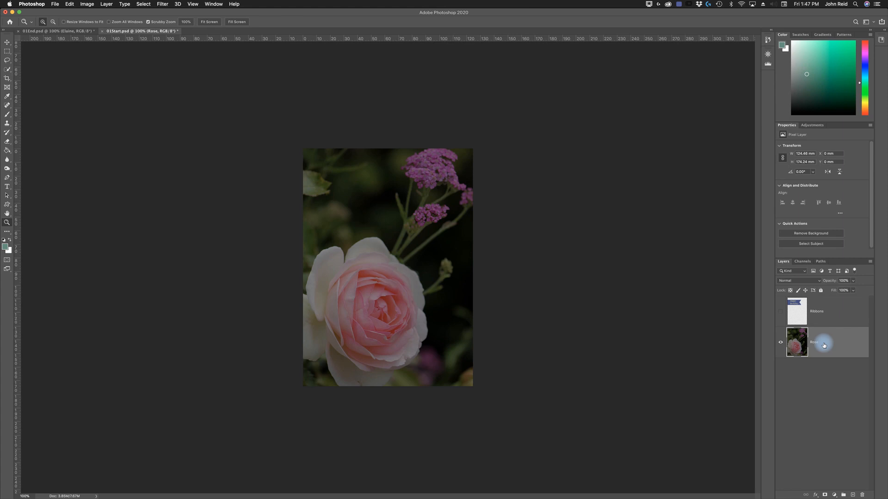
- Add a Brightness/Contrast adjustment layer above the Rose layer with brightness 97 and contrast 18
{"action": "left_click", "coordinate": [815, 127]}
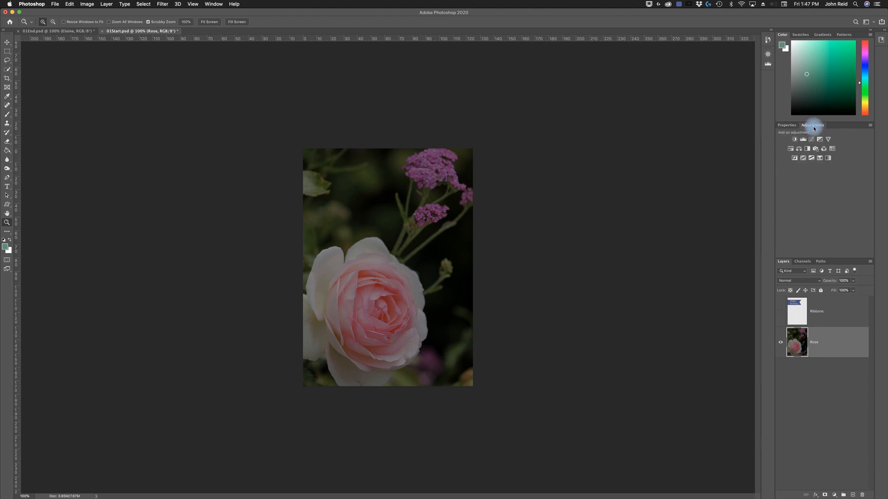
{"action": "left_click", "coordinate": [794, 140]}
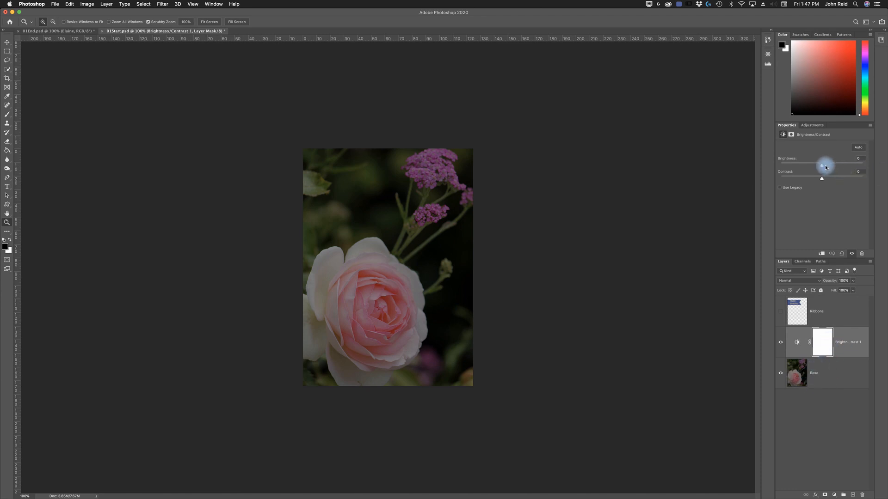
{"action": "left_click_drag", "start_coordinate": [823, 167], "coordinate": [842, 159]}
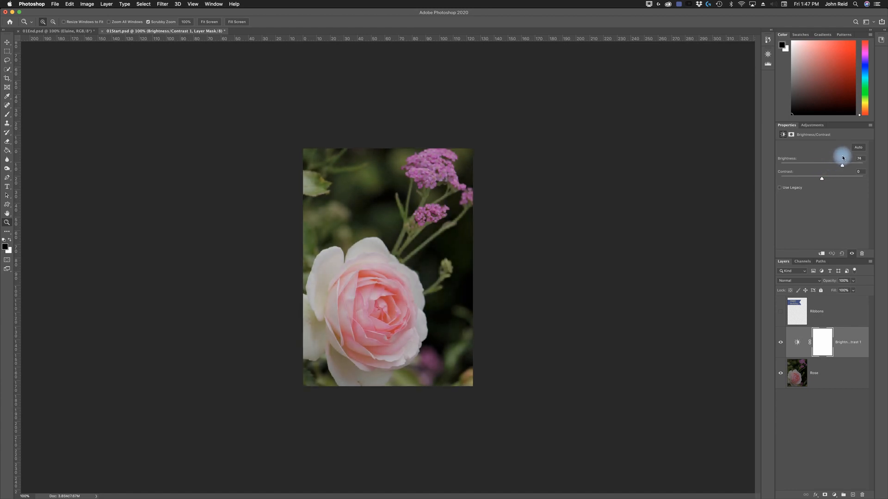
{"action": "left_click_drag", "start_coordinate": [842, 158], "coordinate": [848, 158]}
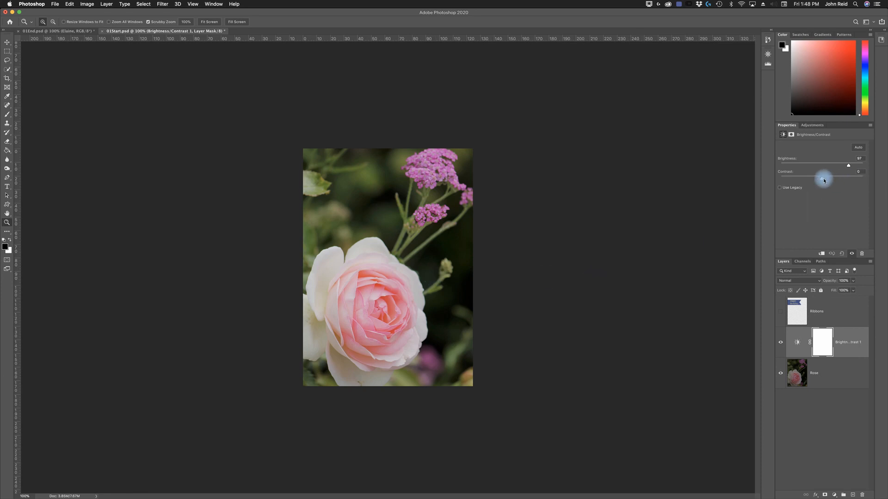
{"action": "mouse_move", "coordinate": [823, 182]}
{"action": "left_mouse_down"}
{"action": "mouse_move", "coordinate": [864, 185]}
{"action": "mouse_move", "coordinate": [753, 186]}
{"action": "mouse_move", "coordinate": [833, 183]}
{"action": "left_mouse_up"}
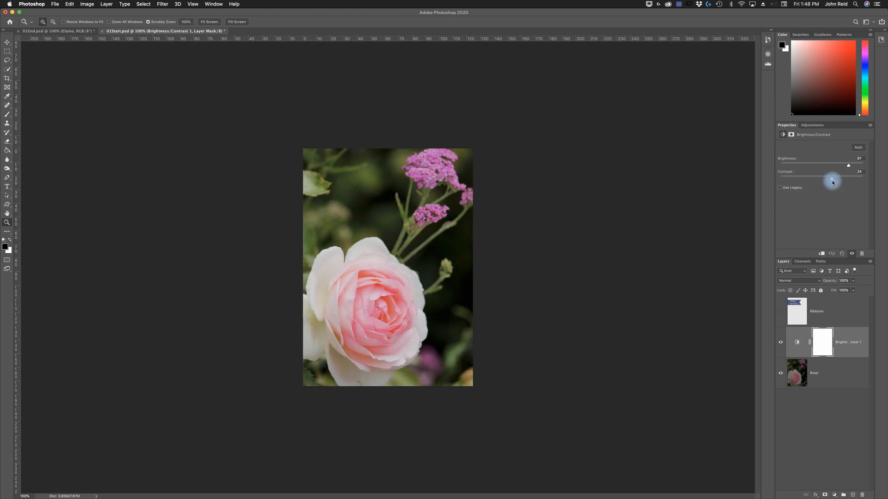
{"action": "left_click_drag", "start_coordinate": [836, 181], "coordinate": [838, 181]}
- Compare the brightened rose image with the finished 01End.psd card, ending on the 01Start.psd document
{"action": "left_click", "coordinate": [59, 32]}
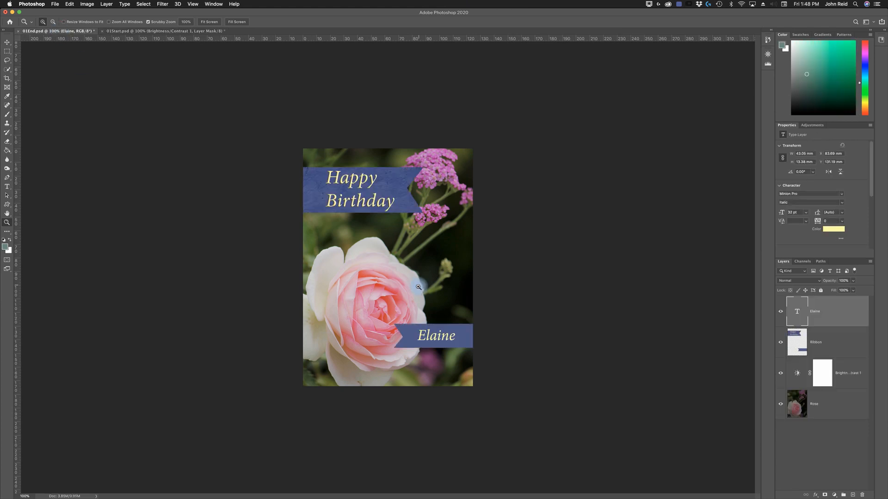
{"action": "left_click", "coordinate": [124, 31]}
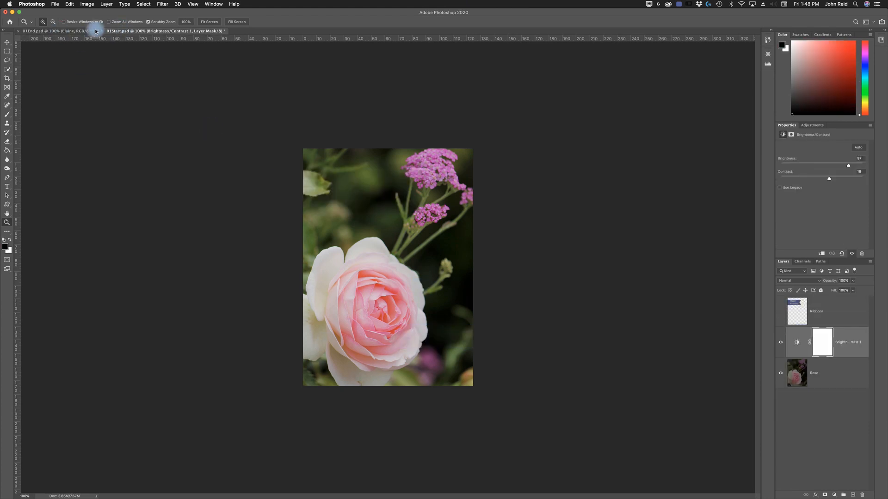
{"action": "left_click", "coordinate": [74, 30]}
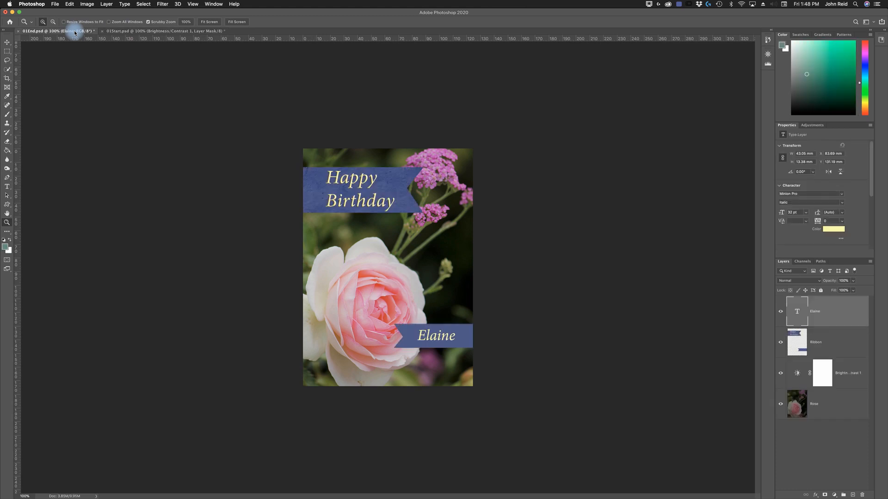
{"action": "left_click", "coordinate": [171, 31]}
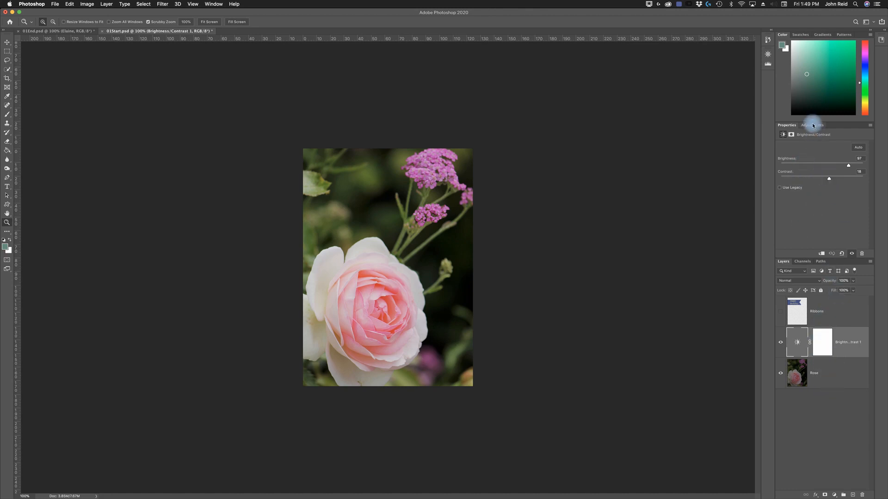
- Collapse the Properties panel to give the Layers panel more room
{"action": "double_click", "coordinate": [786, 126]}
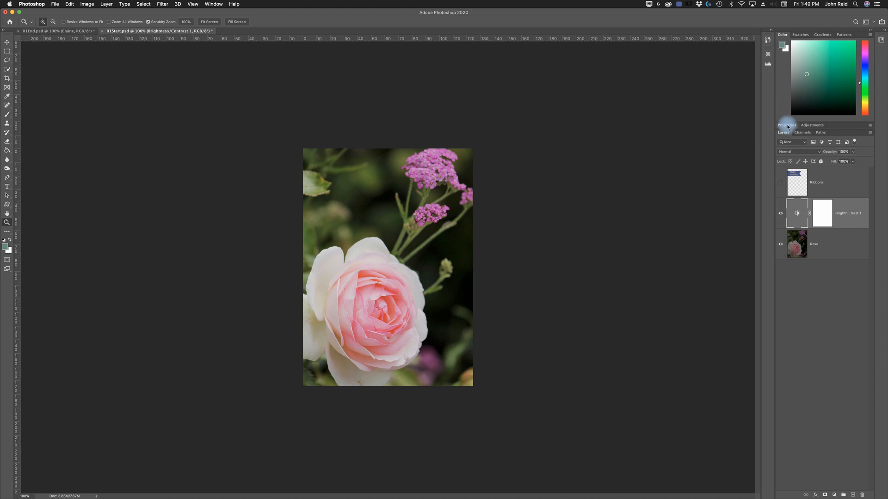
{"action": "double_click", "coordinate": [786, 125]}
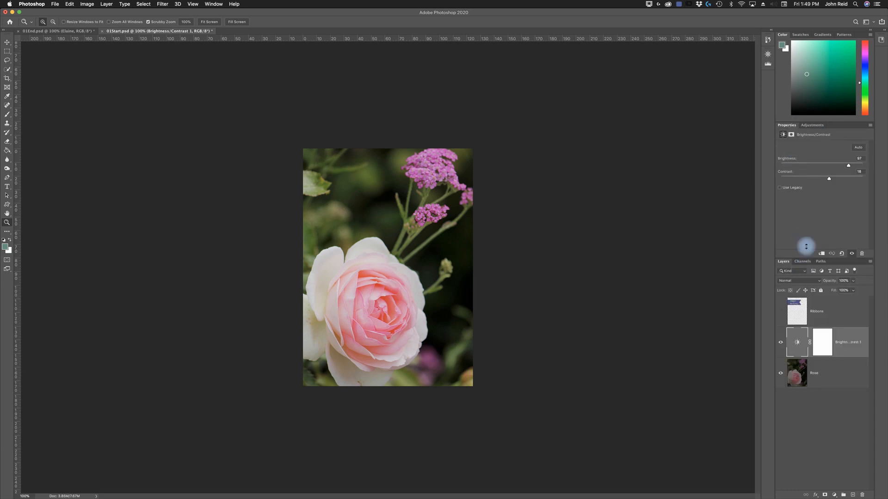
{"action": "double_click", "coordinate": [788, 125]}
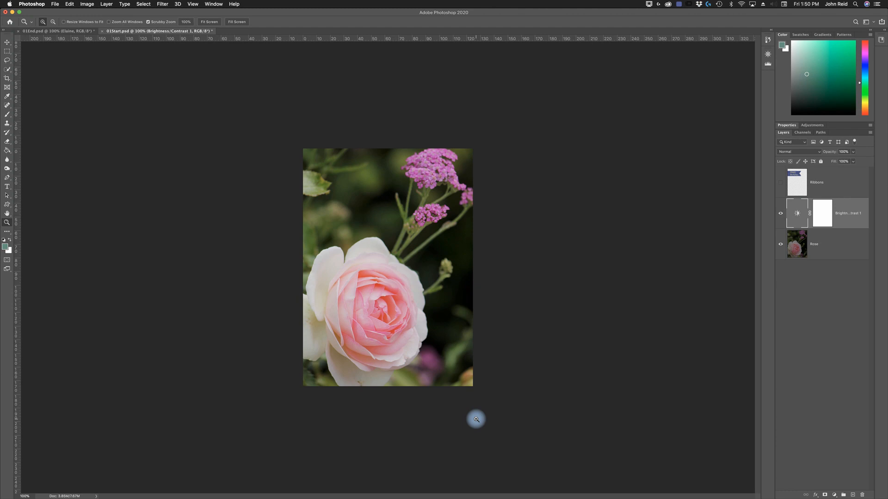
- Save the document as working1.psd in the Lesson01 folder, in Photoshop format with layers and the colour profile kept
{"action": "left_click", "coordinate": [55, 4]}
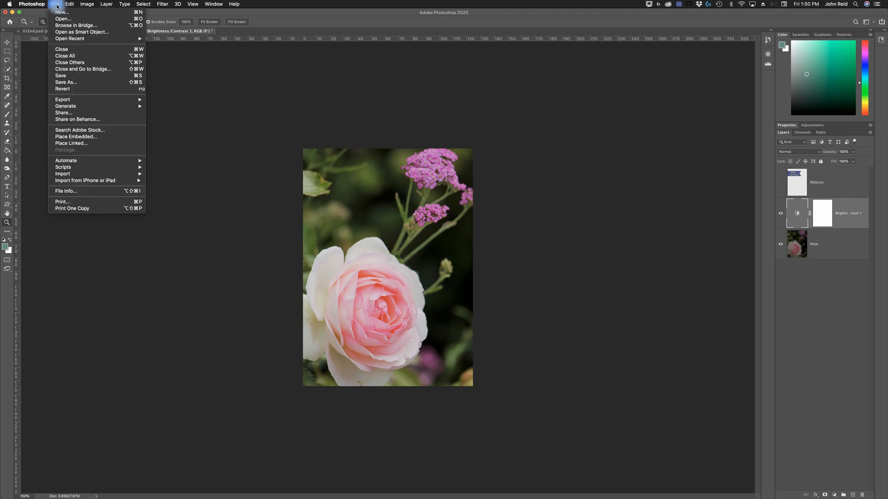
{"action": "left_click", "coordinate": [63, 82]}
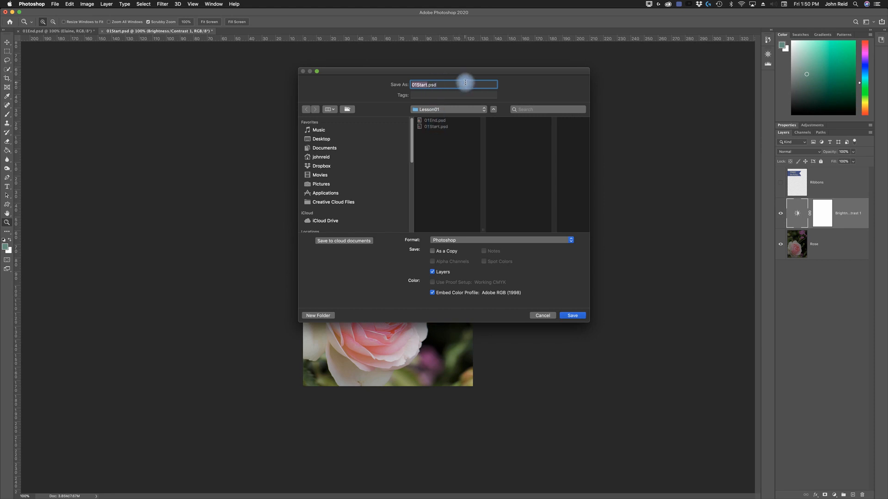
{"action": "type", "text": "working1"}
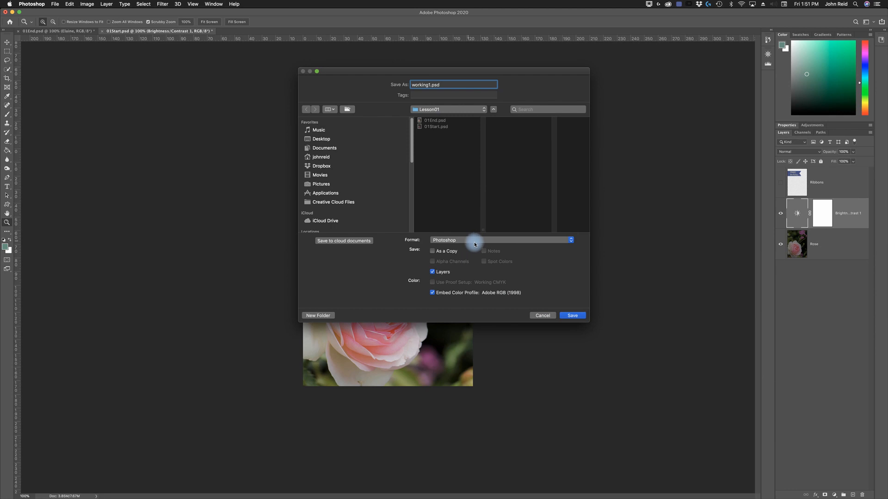
{"action": "left_click", "coordinate": [437, 272]}
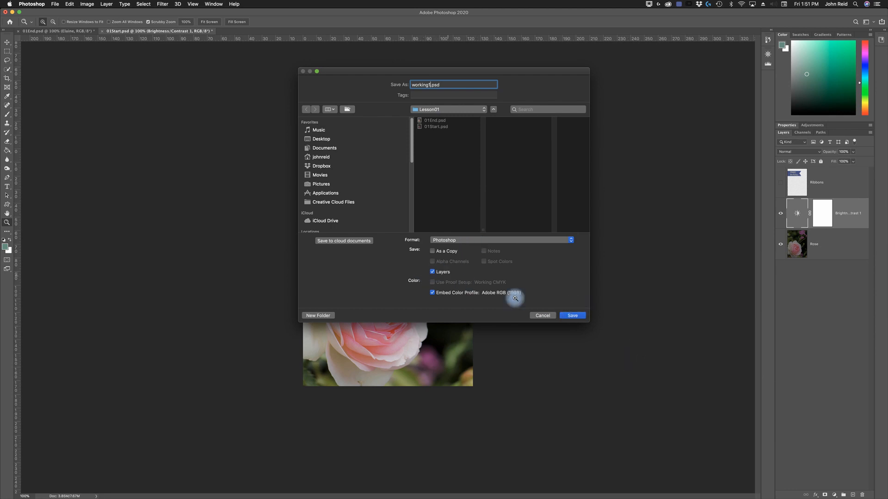
{"action": "left_click", "coordinate": [573, 315]}
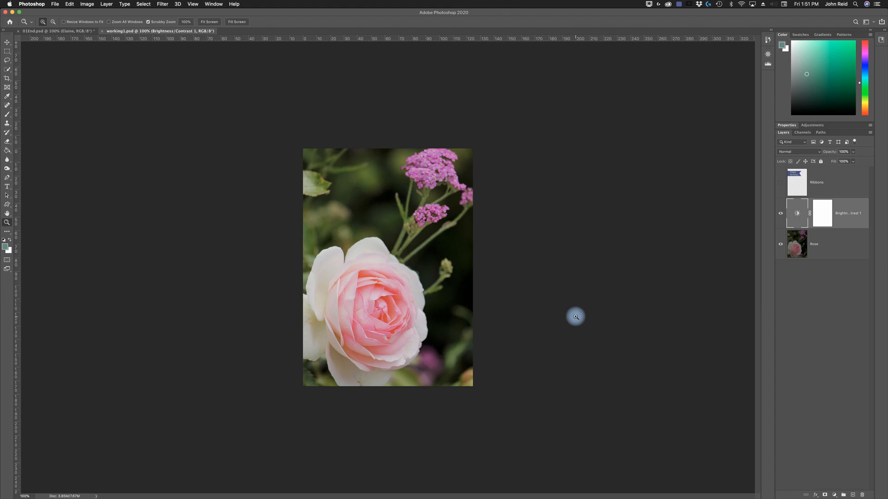
- Reset the foreground and background colours to their defaults and make the Ribbons layer visible
{"action": "left_click", "coordinate": [5, 241]}
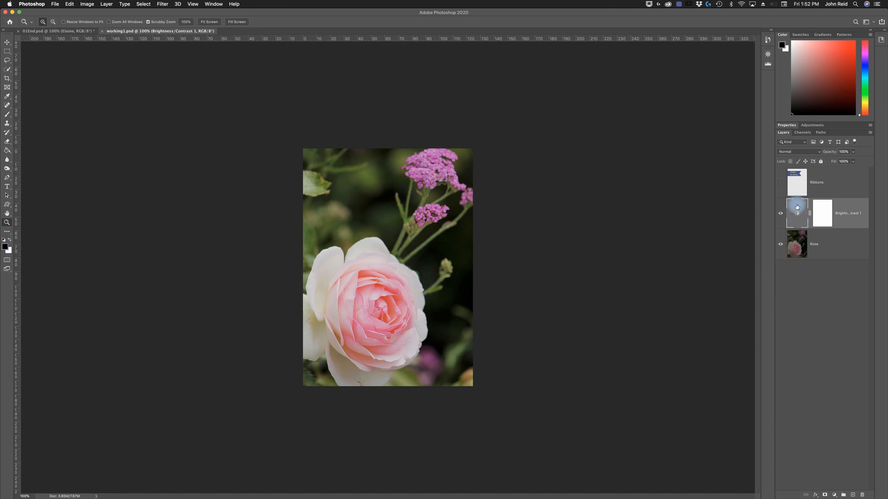
{"action": "left_click", "coordinate": [780, 183]}
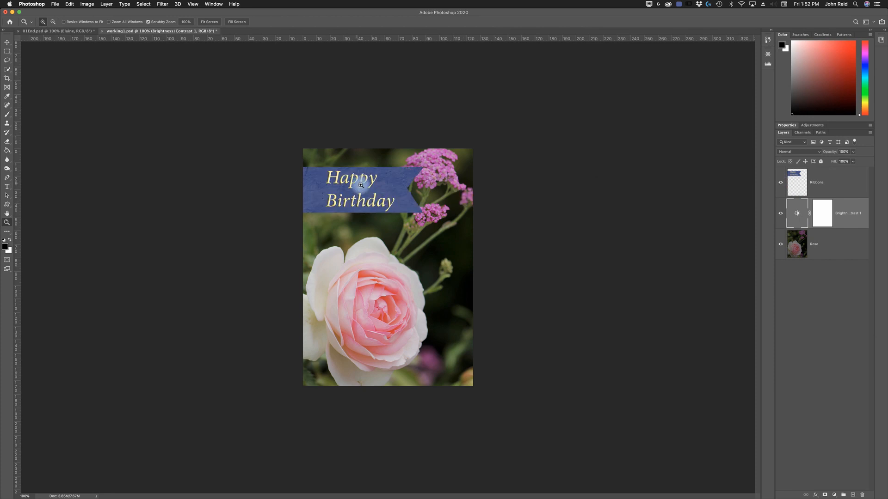
{"action": "left_click", "coordinate": [781, 184]}
{"action": "left_click", "coordinate": [781, 183]}
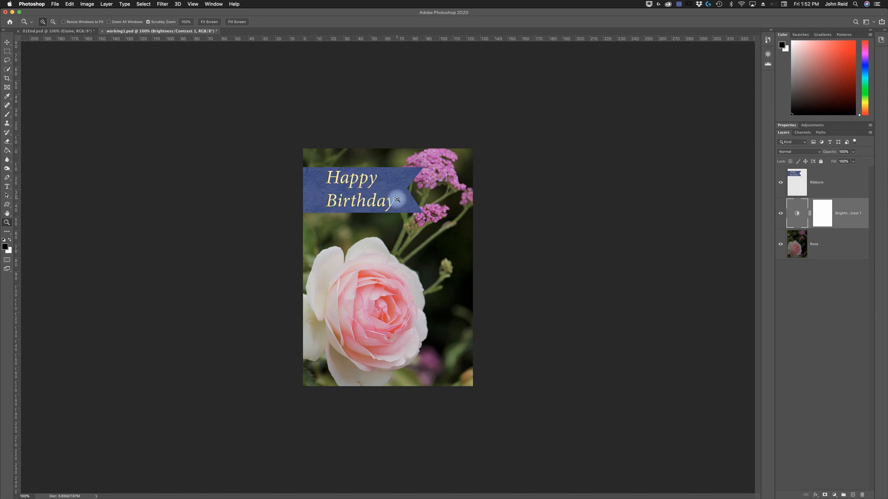
- Select the Ribbons layer and sample the Happy Birthday ribbon's blue as the foreground colour with the Eyedropper tool
{"action": "left_click", "coordinate": [839, 183]}
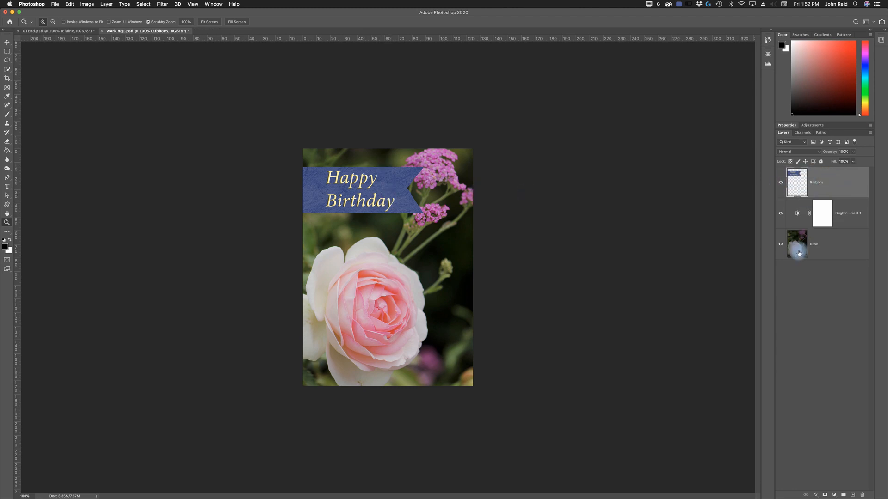
{"action": "left_click", "coordinate": [839, 248]}
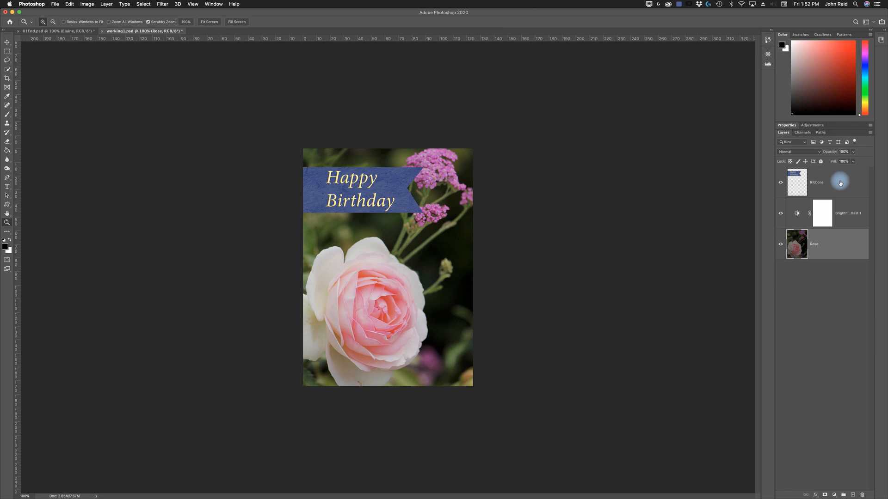
{"action": "left_click", "coordinate": [804, 178]}
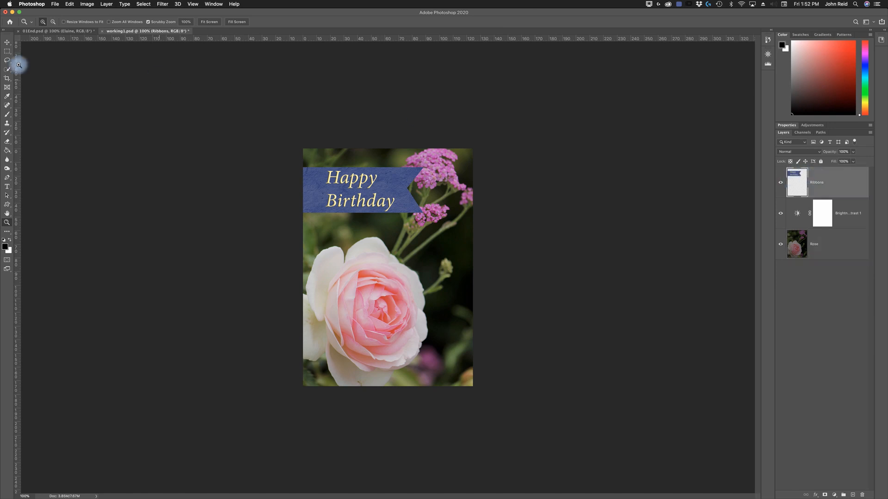
{"action": "left_click", "coordinate": [7, 98]}
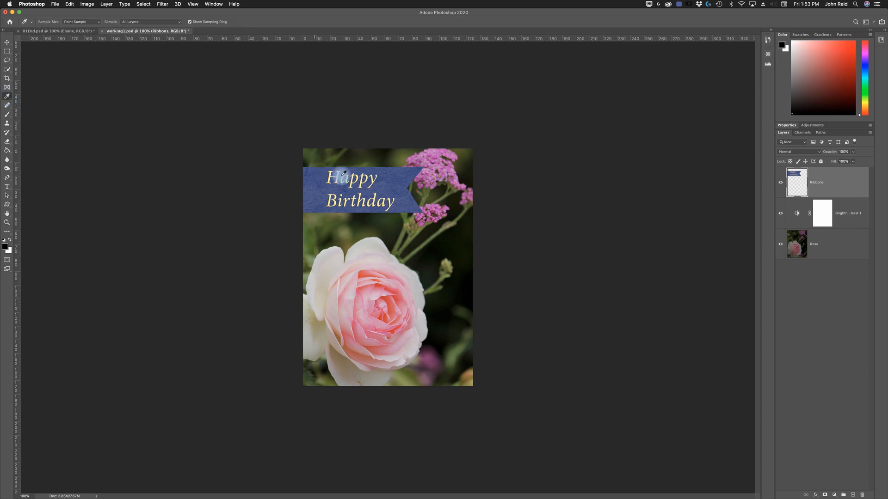
{"action": "left_click", "coordinate": [396, 175]}
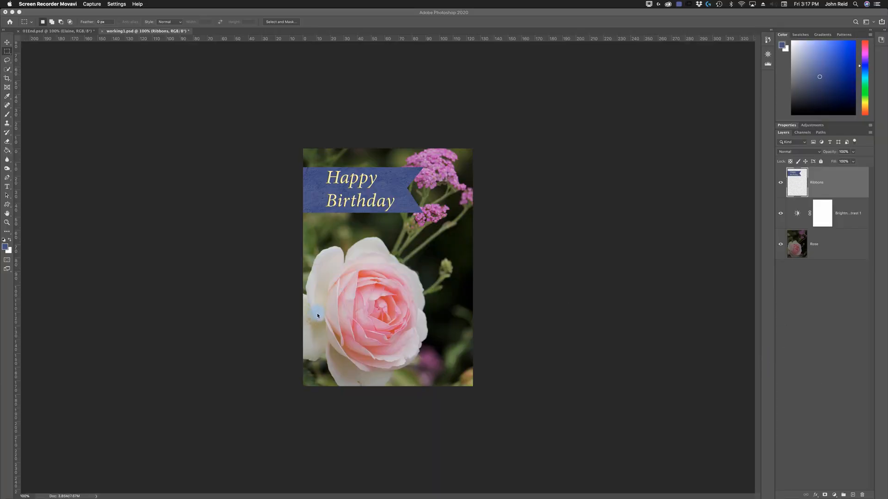
- At 200% zoom, draw a rectangular marquee selection about 48 by 26 mm over the middle of the rose and its background
{"action": "left_click", "coordinate": [7, 224]}
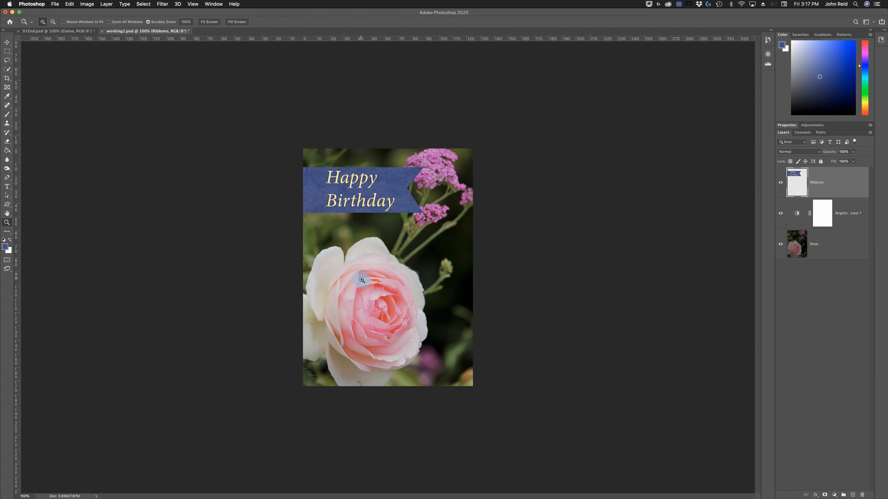
{"action": "left_click", "coordinate": [405, 336]}
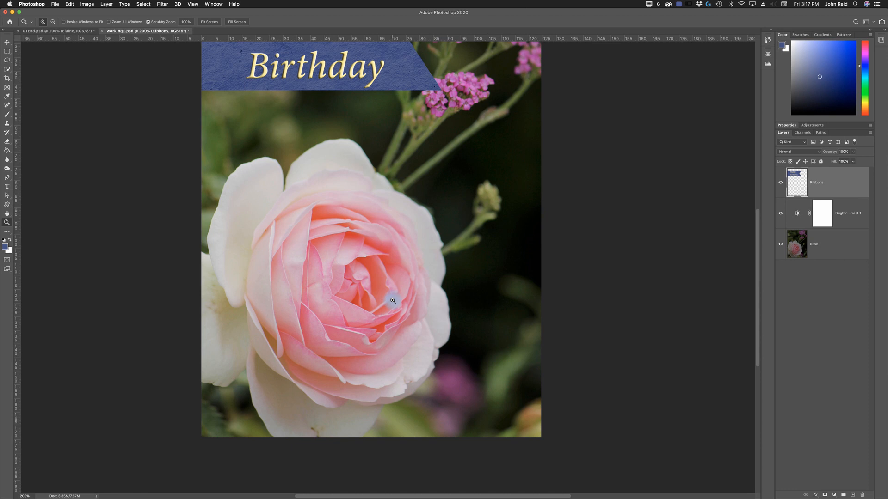
{"action": "left_click", "coordinate": [8, 54]}
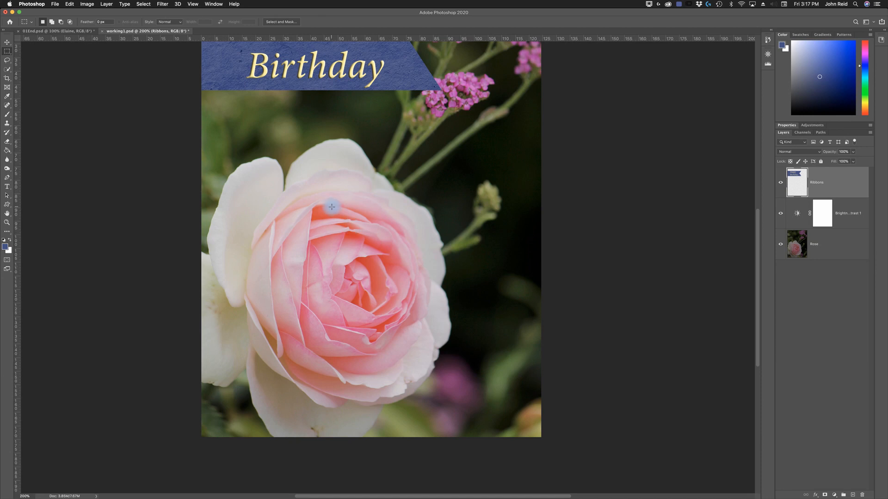
{"action": "left_click_drag", "start_coordinate": [332, 207], "coordinate": [461, 277]}
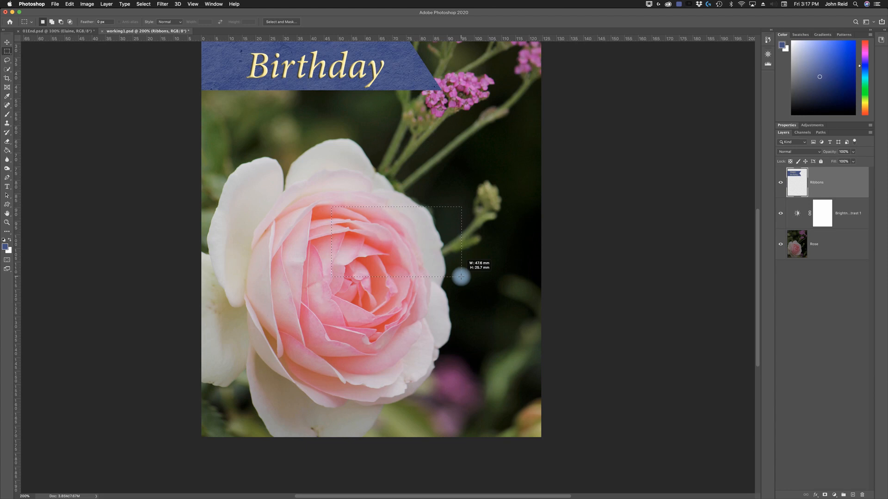
{"action": "left_click_drag", "start_coordinate": [461, 277], "coordinate": [461, 277]}
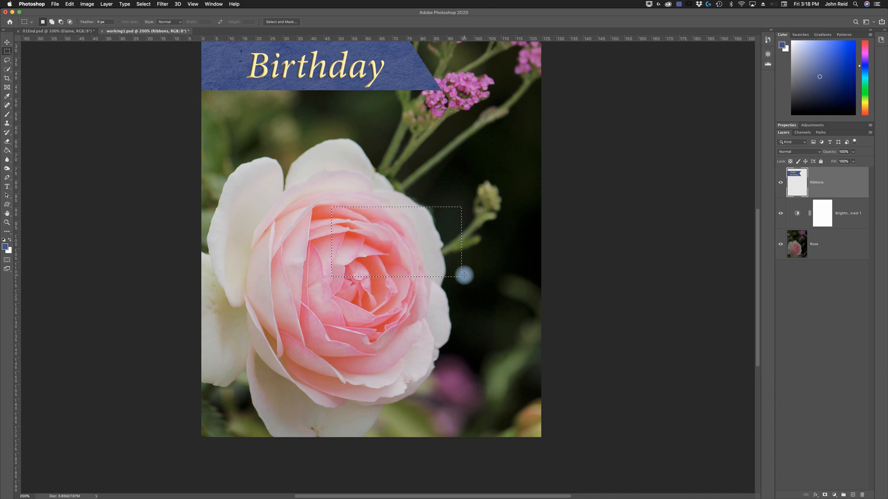
{"action": "left_click", "coordinate": [10, 4]}
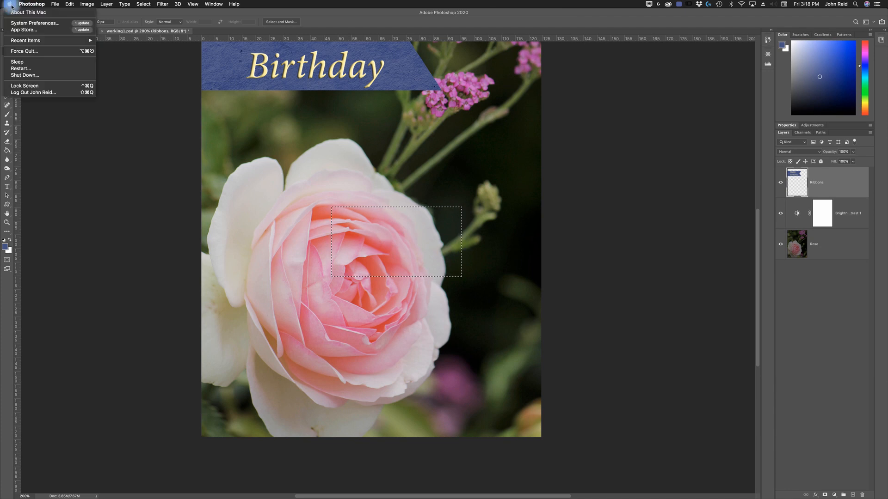
{"action": "mouse_move", "coordinate": [26, 4]}
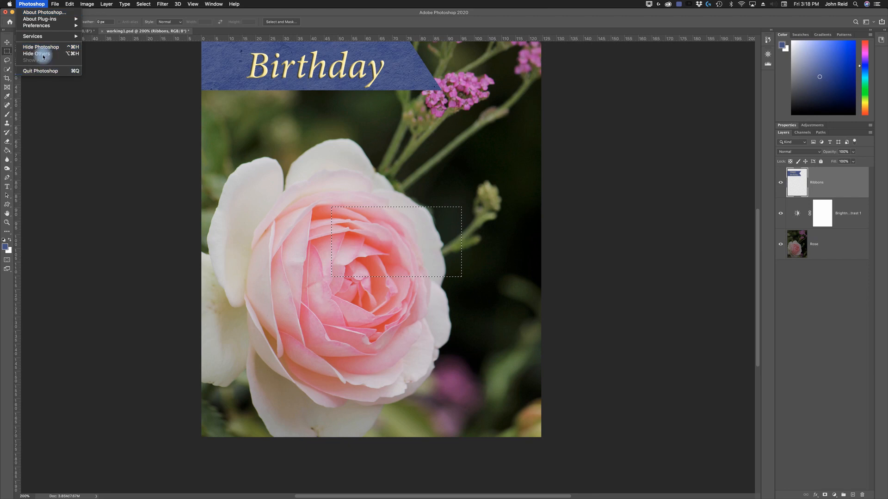
{"action": "mouse_move", "coordinate": [37, 26]}
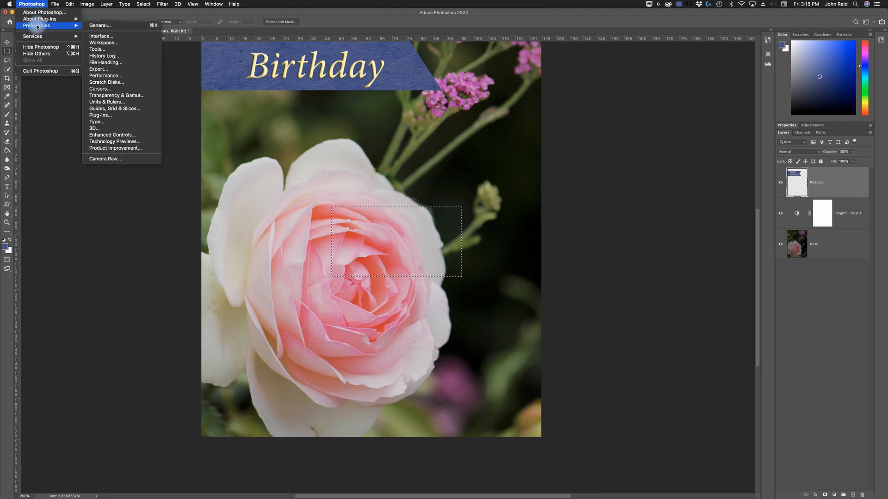
{"action": "left_click", "coordinate": [59, 145]}
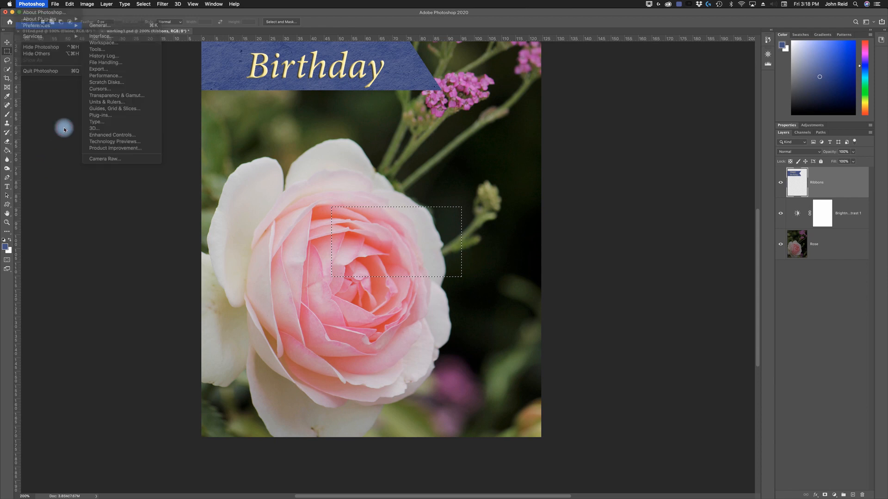
- Set the ruler units to inches in the Units & Rulers preferences
{"action": "left_click", "coordinate": [53, 5]}
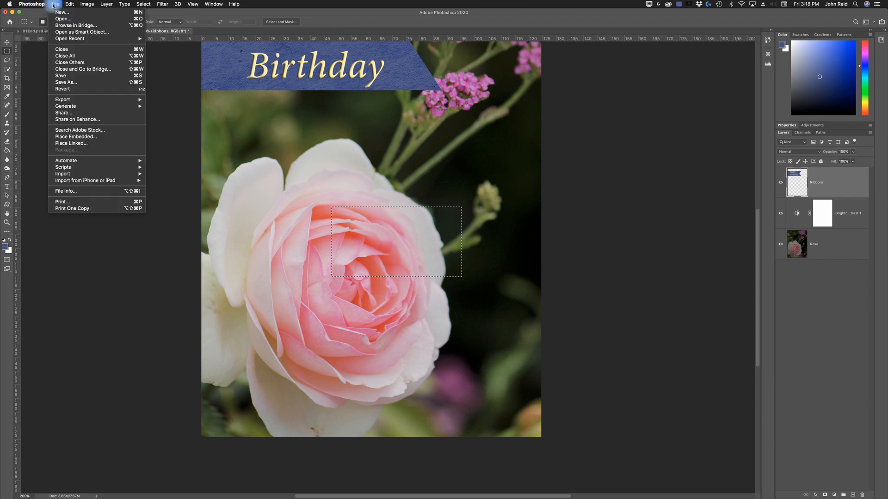
{"action": "mouse_move", "coordinate": [71, 5]}
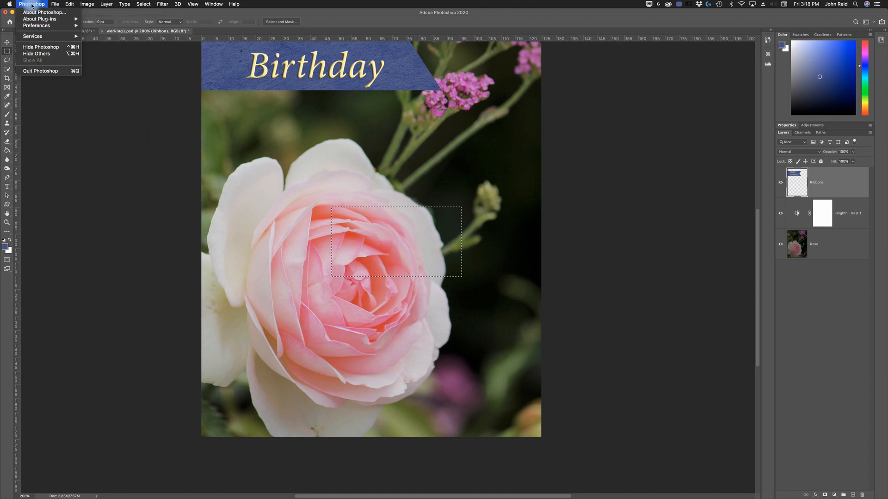
{"action": "mouse_move", "coordinate": [51, 25]}
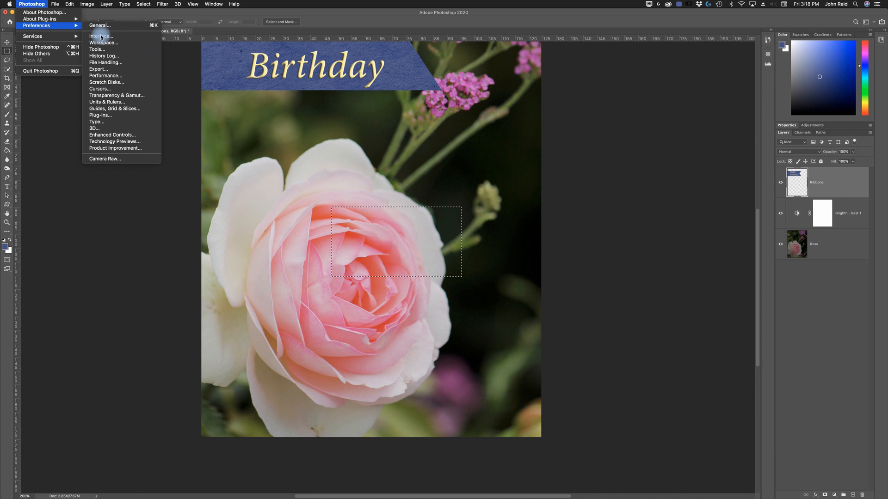
{"action": "left_click", "coordinate": [111, 104]}
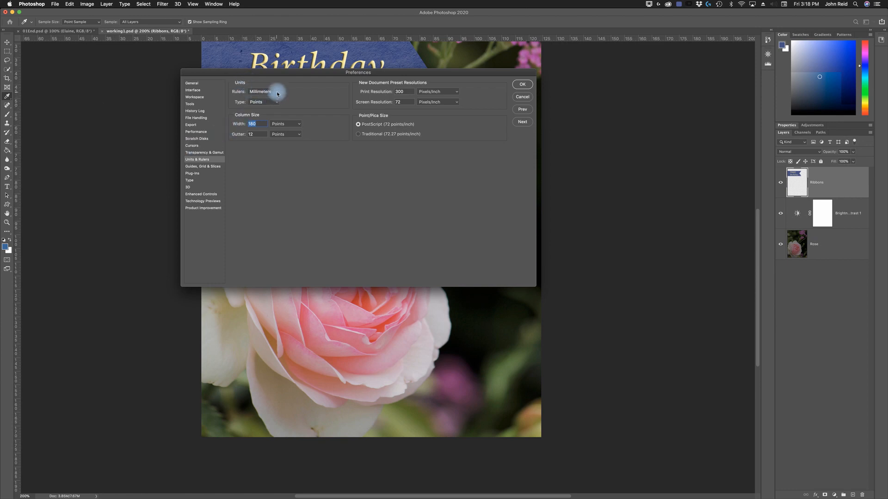
{"action": "left_click", "coordinate": [259, 94]}
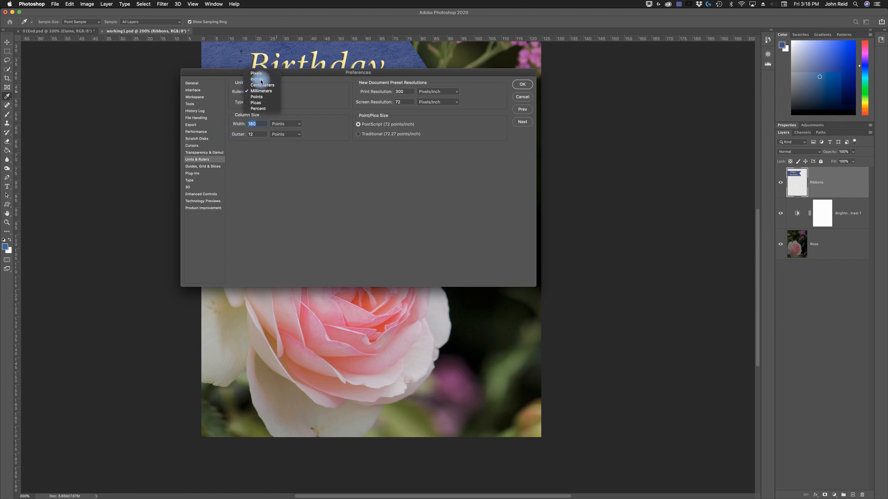
{"action": "left_click", "coordinate": [261, 80]}
{"action": "left_click", "coordinate": [522, 84]}
{"action": "key", "text": "m"}
{"action": "left_click_drag", "start_coordinate": [332, 183], "coordinate": [433, 243]}
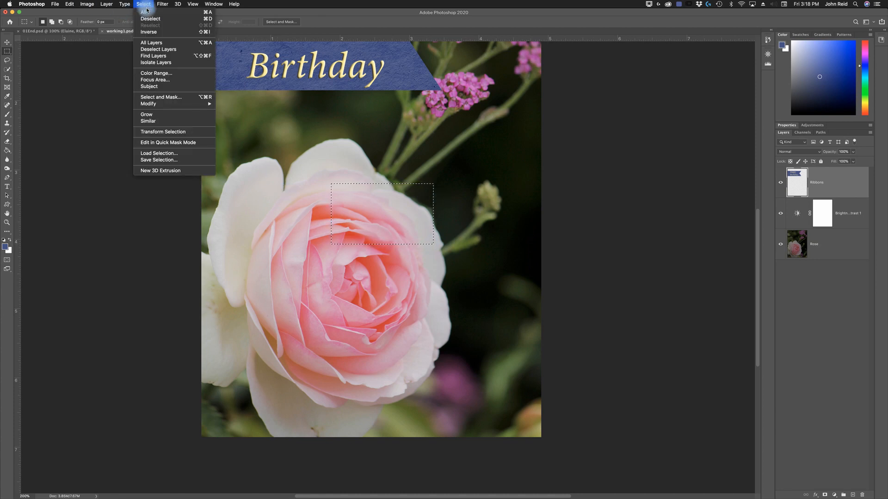
{"action": "left_click", "coordinate": [207, 20]}
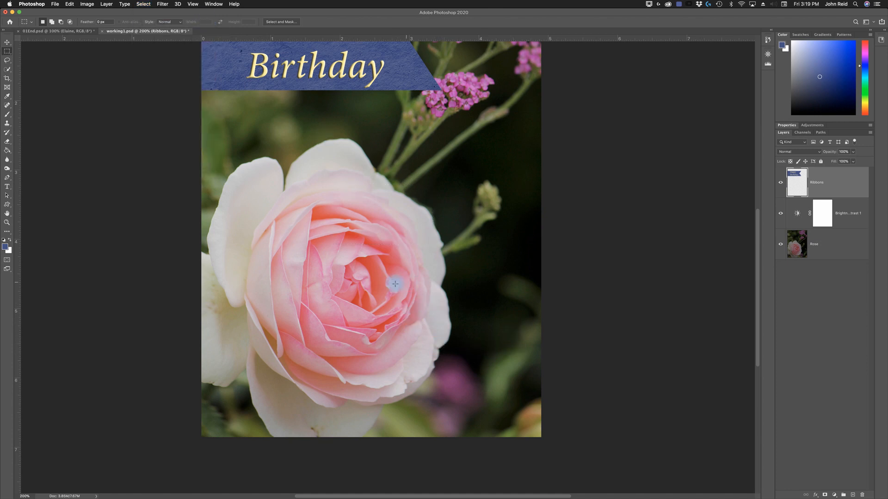
- Draw a rectangular marquee selection 2.250 in wide and 0.750 in high from the rose's centre to the card's right edge
{"action": "left_click_drag", "start_coordinate": [378, 280], "coordinate": [541, 330]}
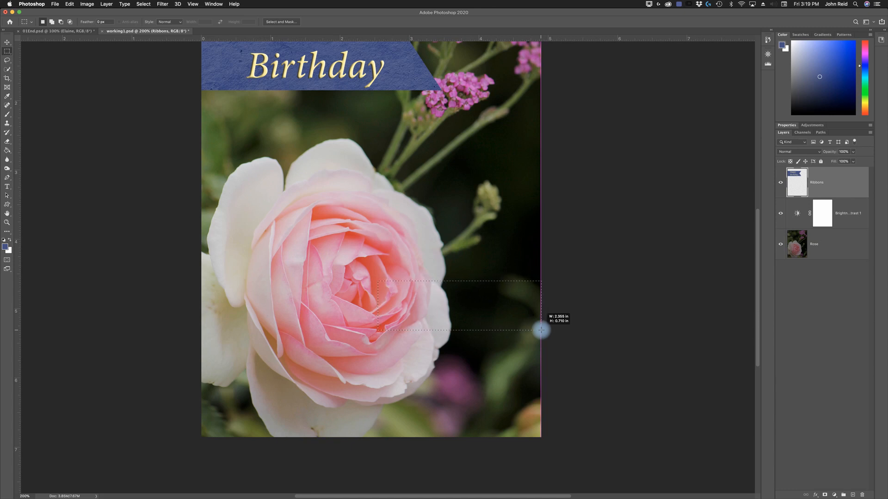
{"action": "left_click_drag", "start_coordinate": [541, 330], "coordinate": [541, 330]}
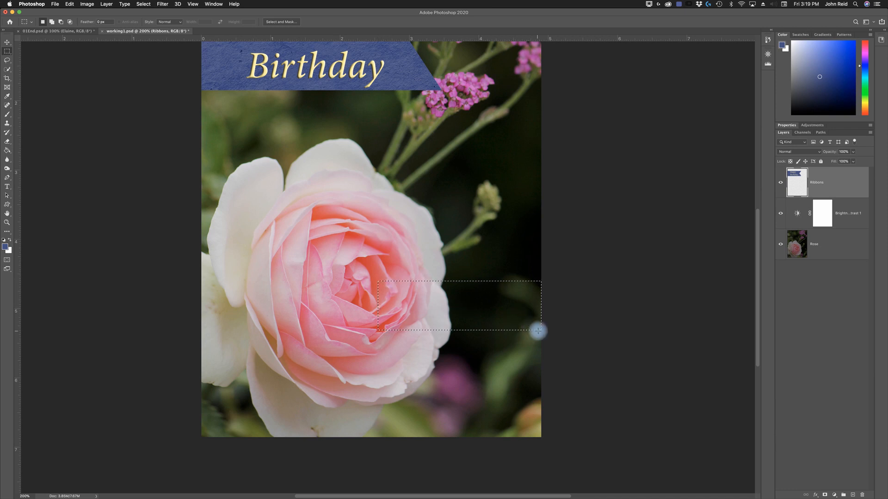
{"action": "left_click_drag", "start_coordinate": [541, 332], "coordinate": [527, 328]}
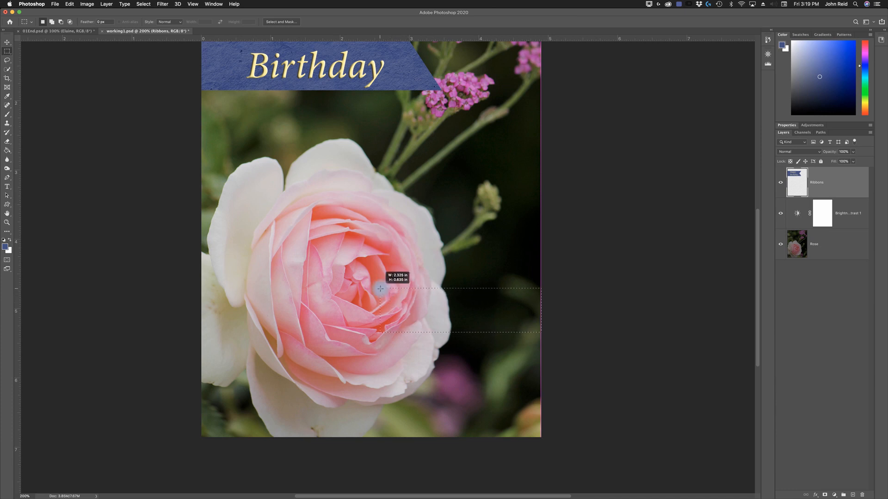
{"action": "mouse_move", "coordinate": [366, 285]}
{"action": "left_mouse_down"}
{"action": "mouse_move", "coordinate": [345, 284]}
{"action": "mouse_move", "coordinate": [372, 282]}
{"action": "left_mouse_up"}
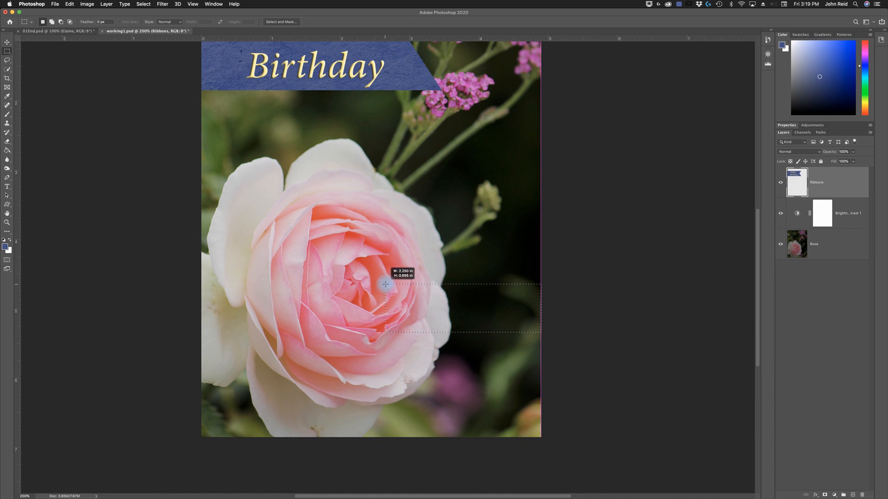
{"action": "left_click_drag", "start_coordinate": [388, 285], "coordinate": [387, 285]}
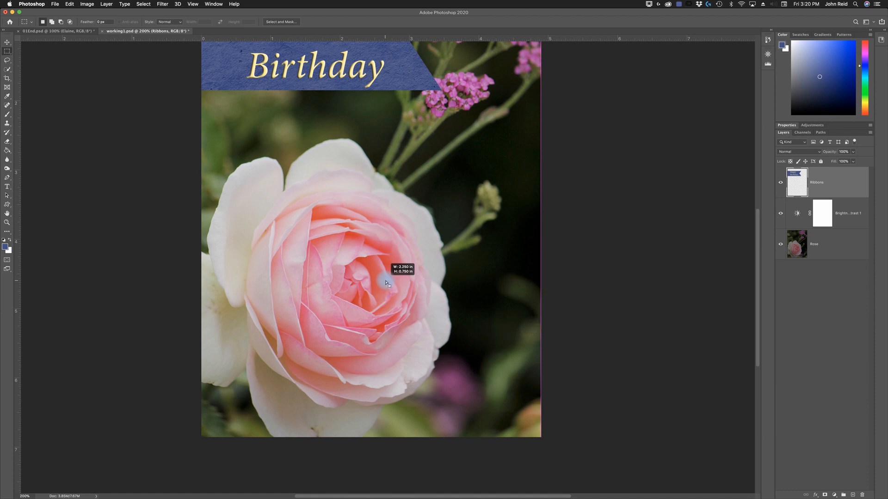
{"action": "left_click_drag", "start_coordinate": [387, 283], "coordinate": [387, 283]}
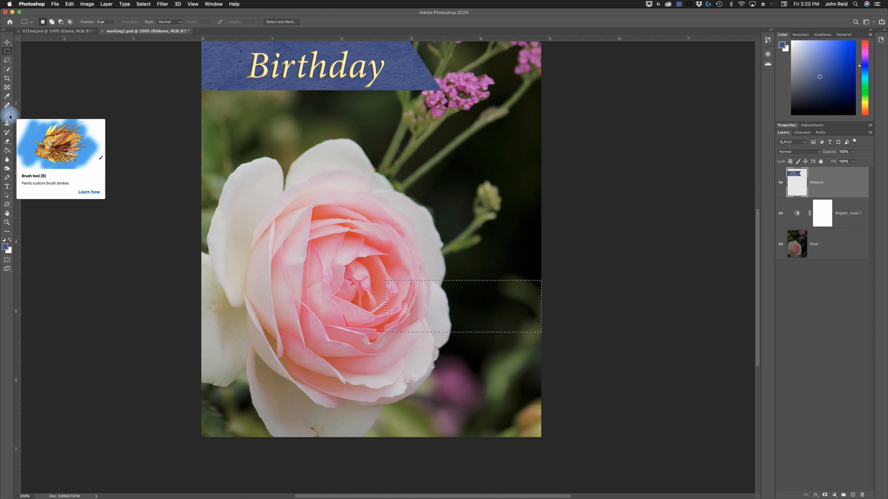
- Select the Brush tool and set up a Soft Round brush of 68 px with 0% hardness
{"action": "left_click", "coordinate": [10, 117]}
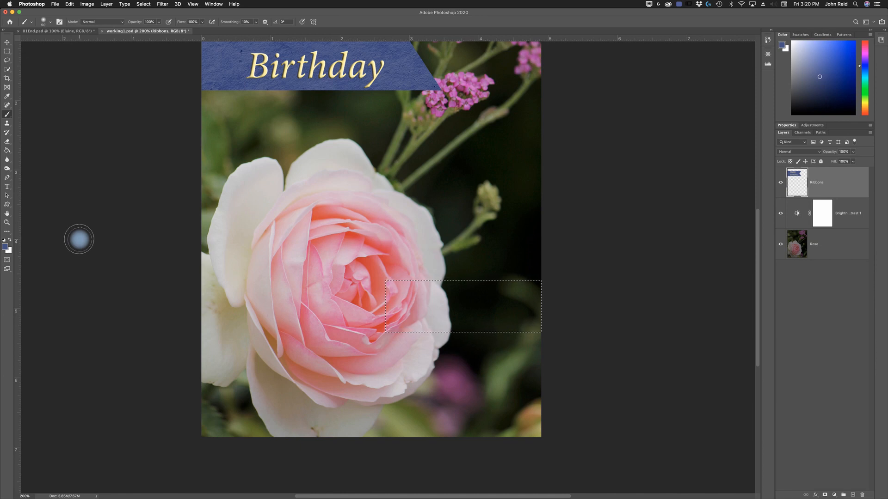
{"action": "right_click", "coordinate": [239, 172]}
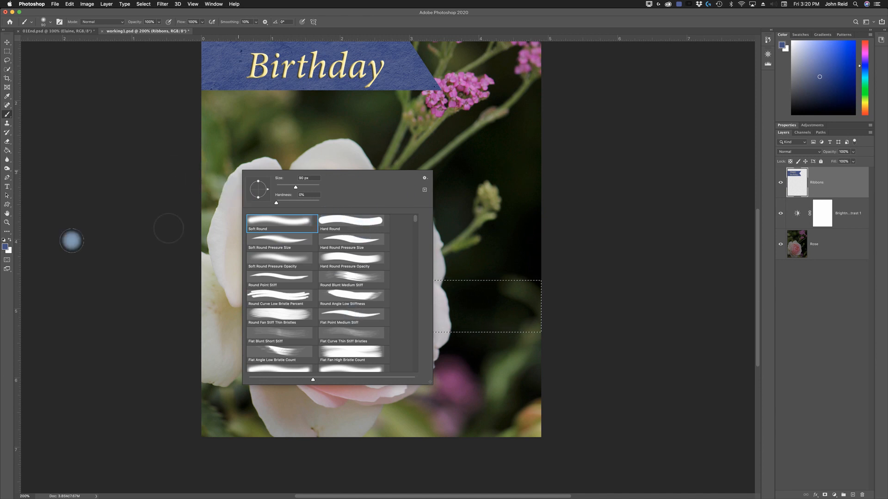
{"action": "left_click", "coordinate": [73, 240]}
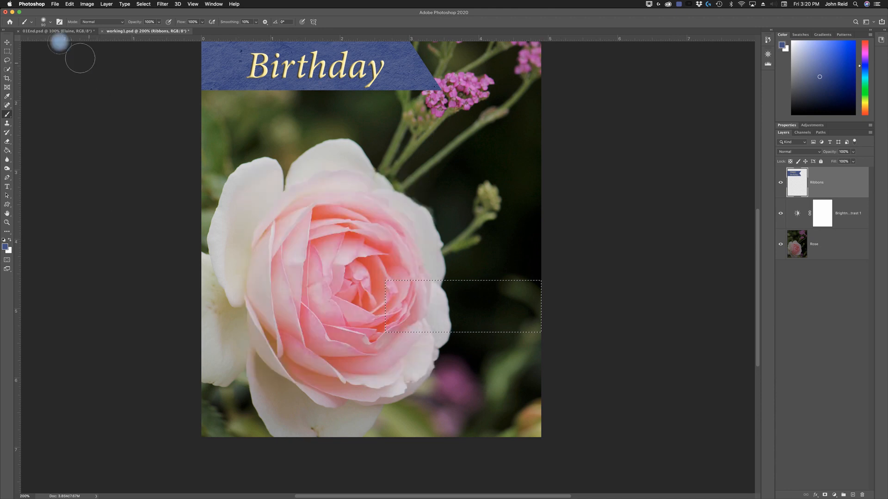
{"action": "left_click", "coordinate": [31, 23]}
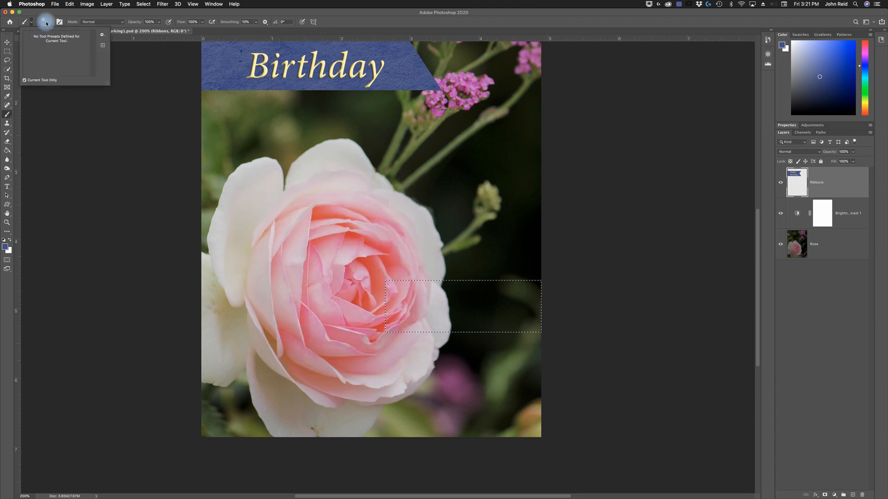
{"action": "left_click", "coordinate": [49, 22]}
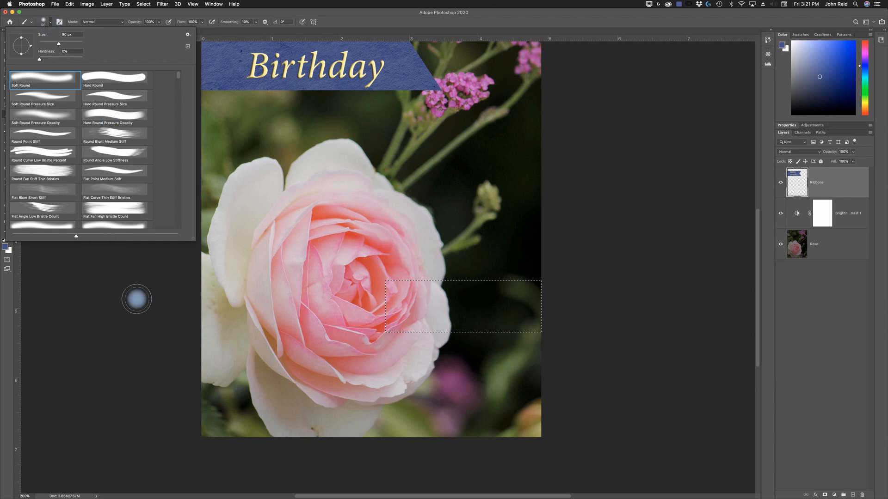
{"action": "left_click", "coordinate": [137, 299]}
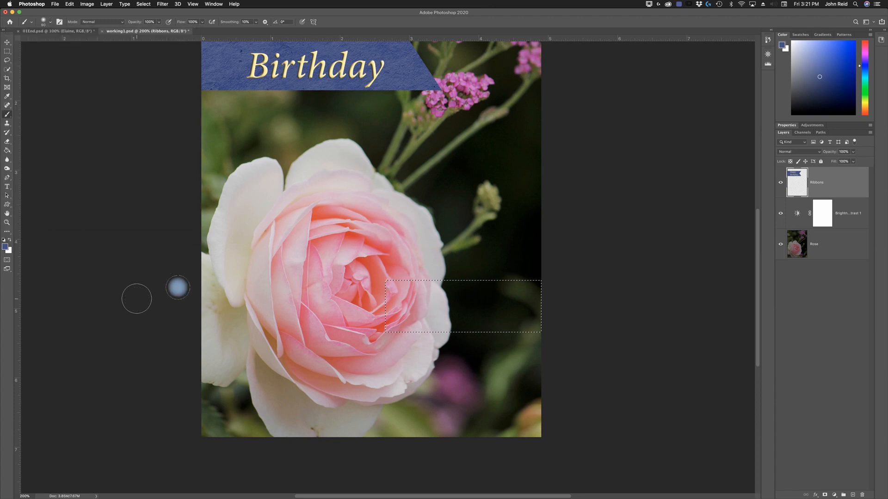
{"action": "right_click", "coordinate": [207, 155]}
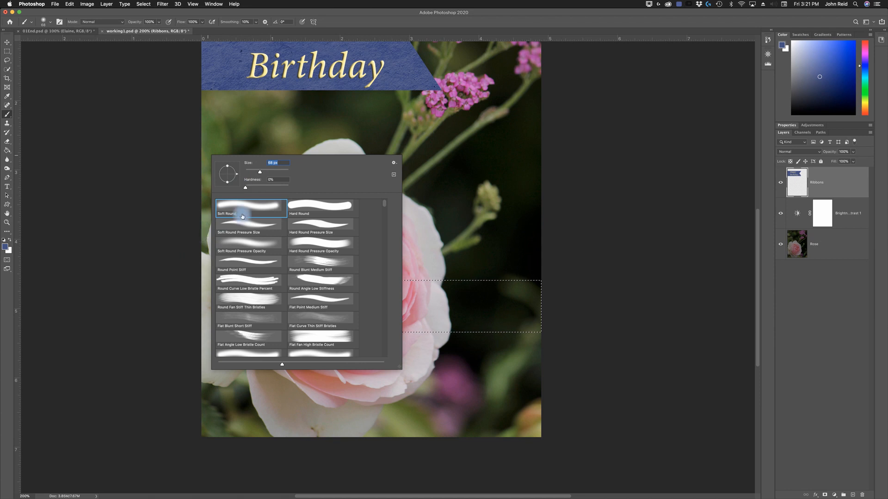
{"action": "left_click", "coordinate": [156, 239]}
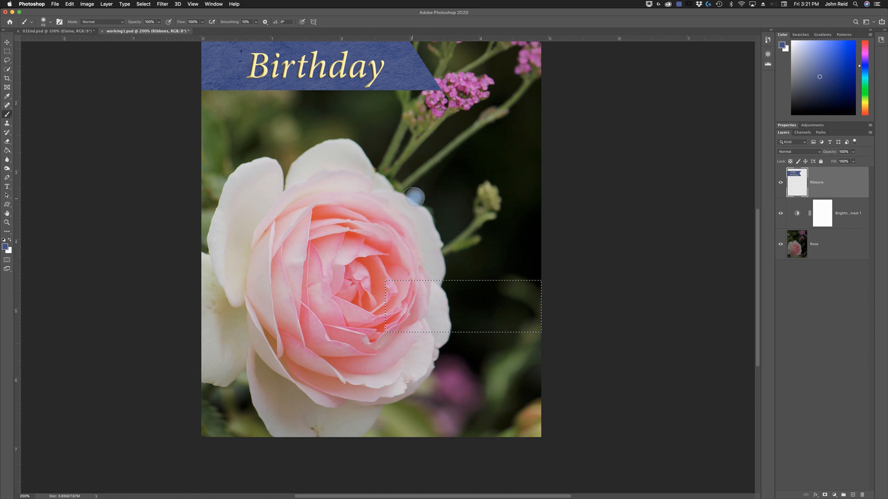
- Paint the whole marquee selection blue on the Ribbons layer with the brush in Normal mode, and deselect it
{"action": "mouse_move", "coordinate": [419, 249]}
{"action": "left_mouse_down"}
{"action": "mouse_move", "coordinate": [365, 304]}
{"action": "mouse_move", "coordinate": [419, 258]}
{"action": "mouse_move", "coordinate": [371, 321]}
{"action": "mouse_move", "coordinate": [417, 274]}
{"action": "mouse_move", "coordinate": [389, 332]}
{"action": "mouse_move", "coordinate": [423, 281]}
{"action": "mouse_move", "coordinate": [404, 337]}
{"action": "mouse_move", "coordinate": [442, 279]}
{"action": "left_mouse_up"}
{"action": "left_click_drag", "start_coordinate": [434, 322], "coordinate": [465, 276]}
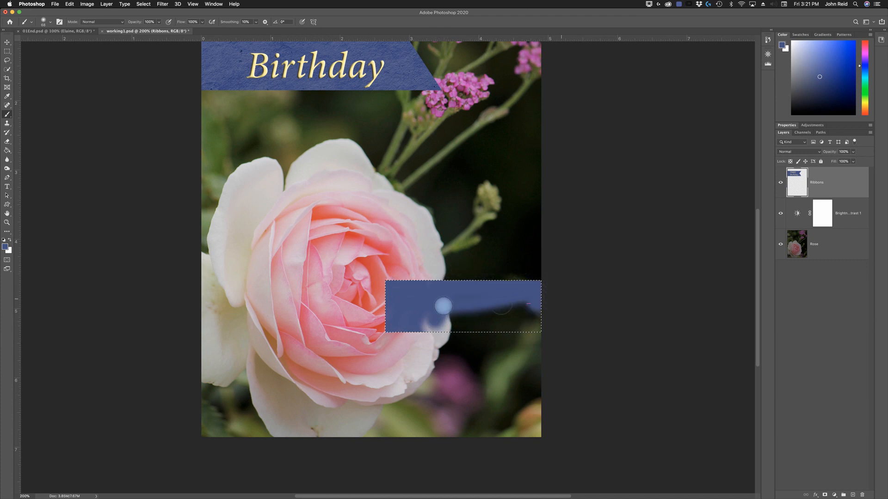
{"action": "mouse_move", "coordinate": [484, 306]}
{"action": "left_mouse_down"}
{"action": "mouse_move", "coordinate": [367, 321]}
{"action": "mouse_move", "coordinate": [518, 329]}
{"action": "mouse_move", "coordinate": [385, 324]}
{"action": "left_mouse_up"}
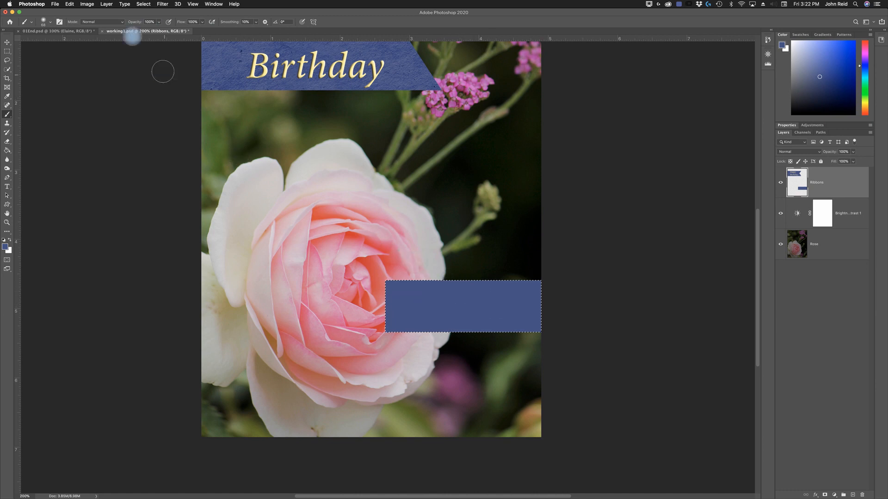
{"action": "left_click", "coordinate": [121, 23]}
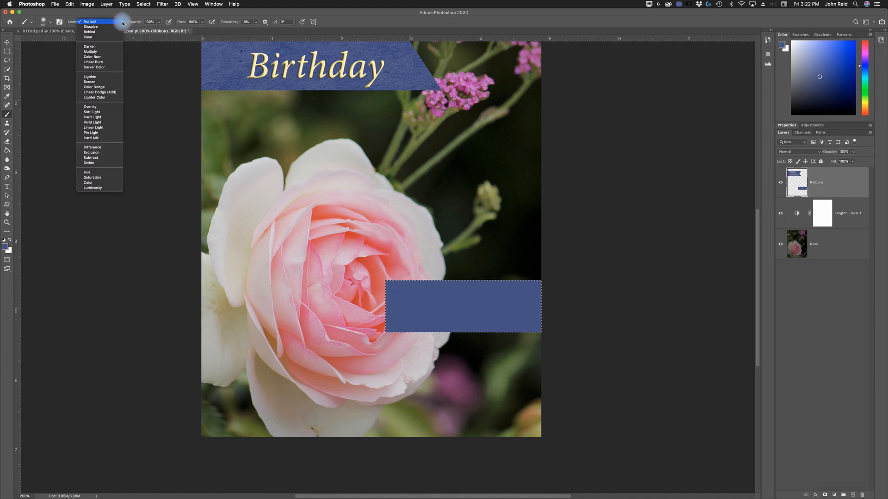
{"action": "left_click", "coordinate": [113, 23]}
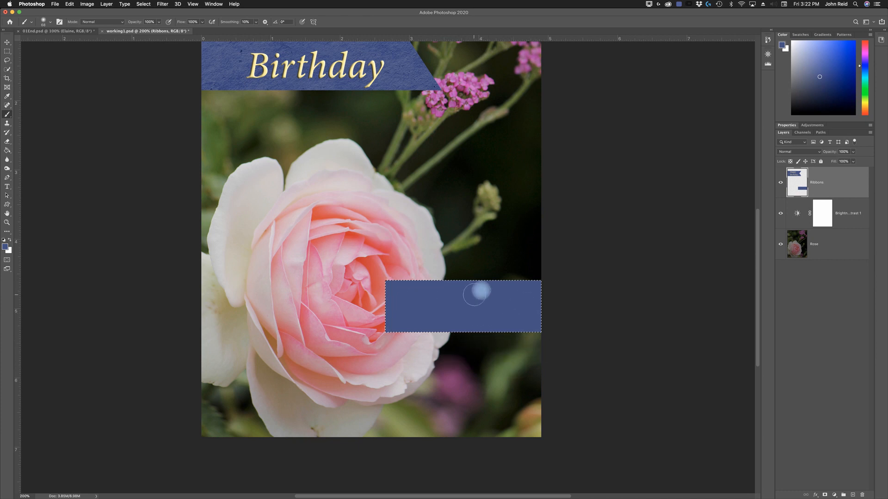
{"action": "left_click", "coordinate": [143, 4]}
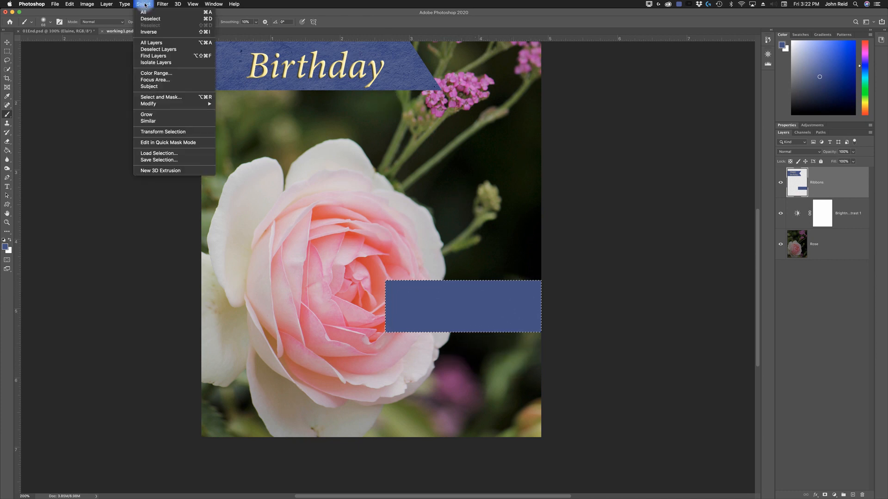
{"action": "left_click", "coordinate": [154, 19]}
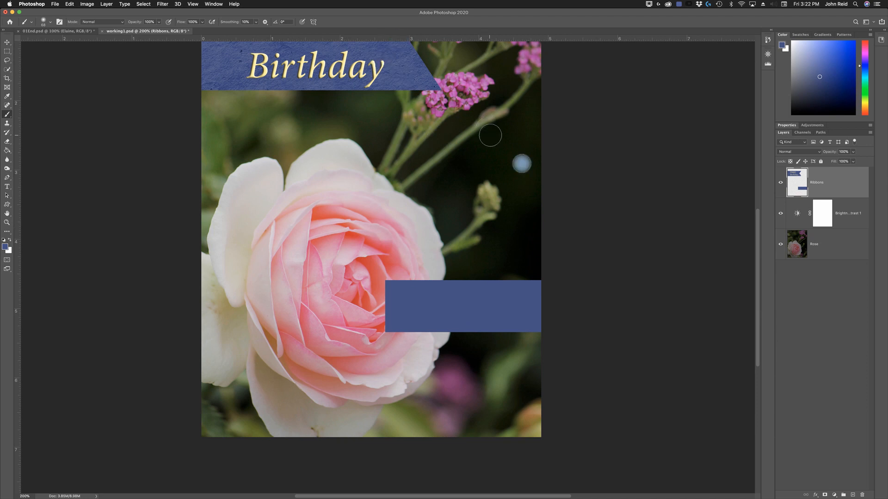
- Cycle through the Lasso, Polygonal Lasso and Magnetic Lasso tools to compare them
{"action": "left_click_drag", "start_coordinate": [758, 283], "coordinate": [759, 265]}
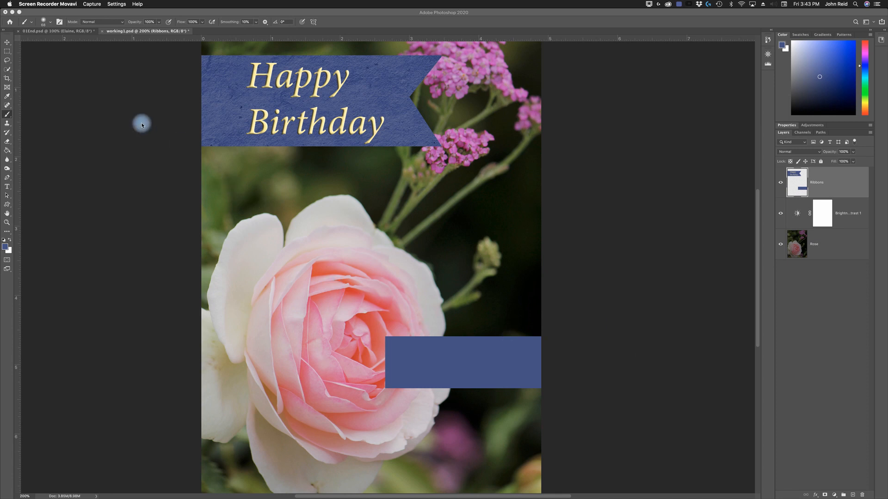
{"action": "left_click", "coordinate": [8, 63]}
{"action": "mouse_move", "coordinate": [8, 63]}
{"action": "left_mouse_down"}
{"action": "mouse_move", "coordinate": [41, 61]}
{"action": "mouse_move", "coordinate": [48, 76]}
{"action": "mouse_move", "coordinate": [38, 59]}
{"action": "mouse_move", "coordinate": [40, 68]}
{"action": "left_mouse_up"}
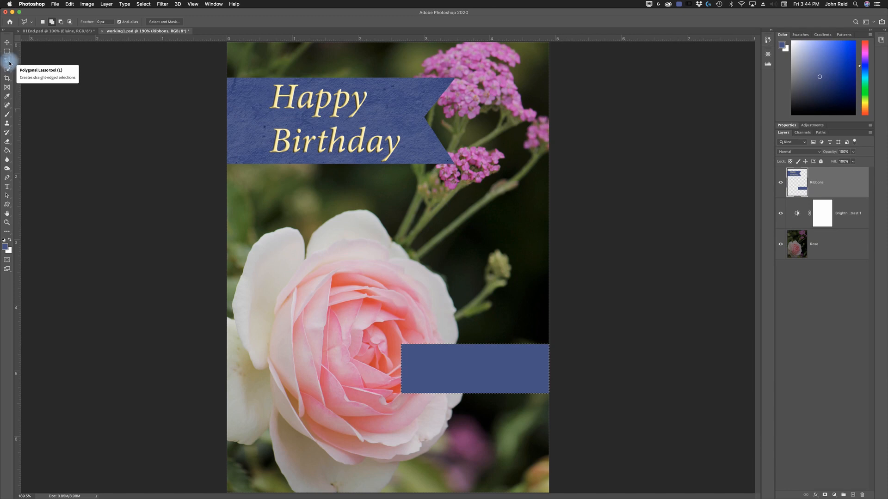
{"action": "left_click", "coordinate": [9, 63], "text": "alt"}
{"action": "left_click", "coordinate": [9, 63], "text": "alt"}
{"action": "left_click", "coordinate": [9, 63], "text": "alt"}
{"action": "left_click", "coordinate": [9, 63], "text": "alt"}
{"action": "left_click", "coordinate": [9, 63], "text": "alt"}
{"action": "left_click", "coordinate": [9, 62], "text": "alt"}
{"action": "left_click", "coordinate": [9, 63], "text": "alt"}
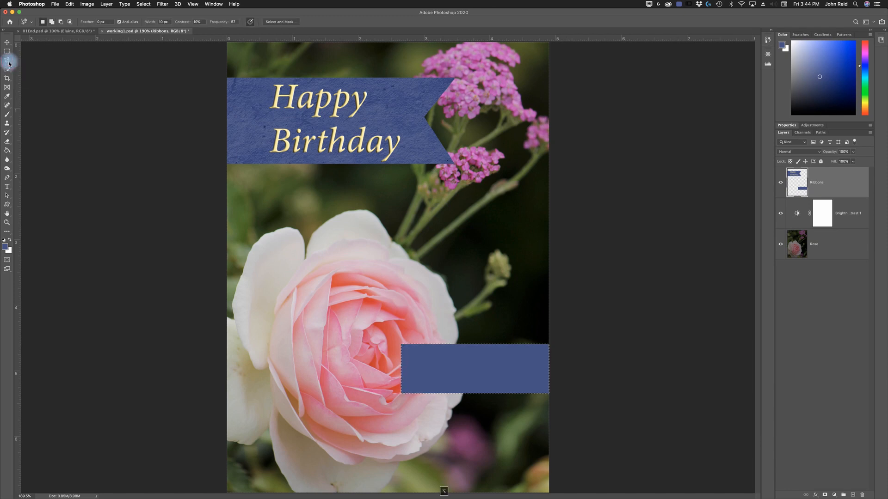
{"action": "left_click", "coordinate": [9, 63], "text": "alt"}
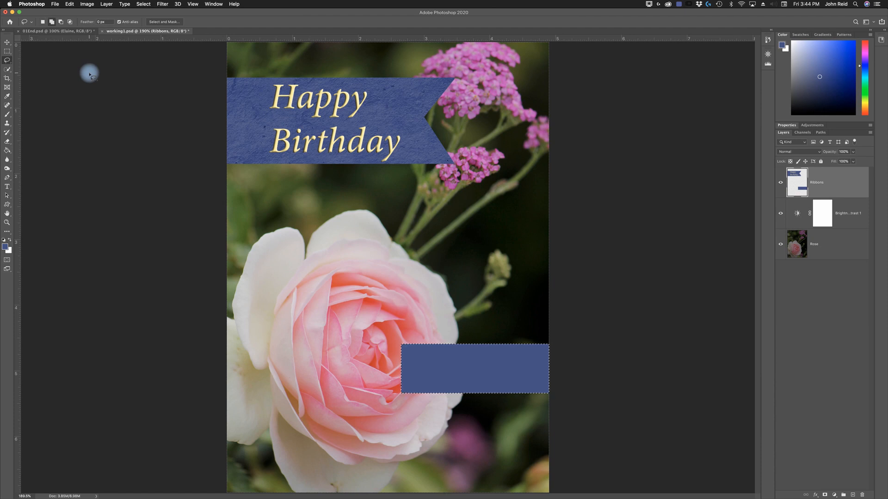
- Activate the Polygonal Lasso tool and clear the rectangular selection around the lower ribbon
{"action": "key", "text": "shift+l"}
{"action": "left_click_drag", "start_coordinate": [9, 66], "coordinate": [65, 61]}
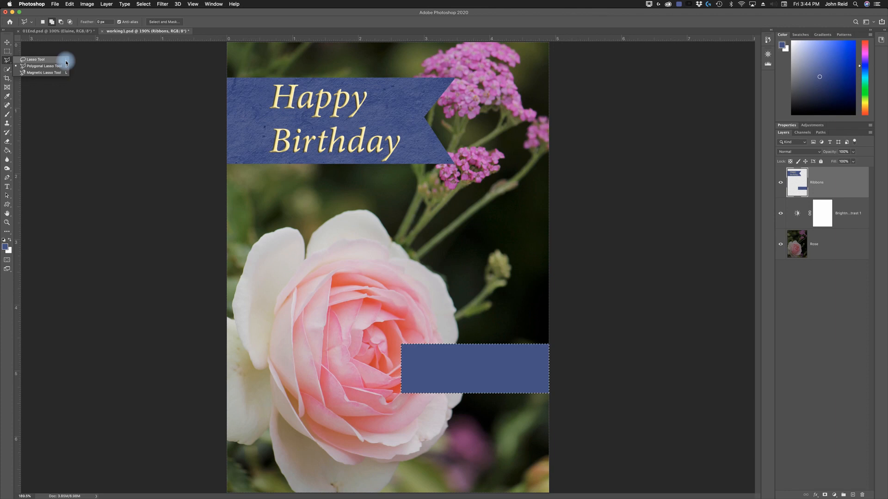
{"action": "left_click_drag", "start_coordinate": [65, 63], "coordinate": [38, 62]}
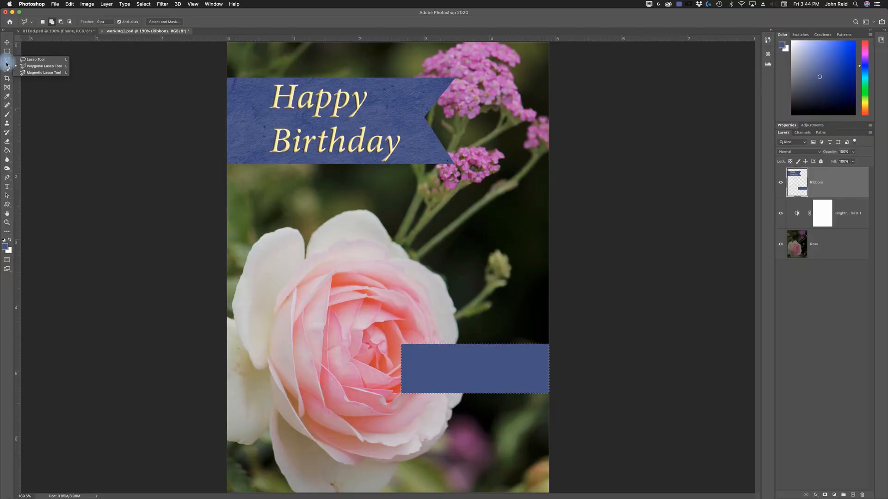
{"action": "left_click", "coordinate": [7, 64]}
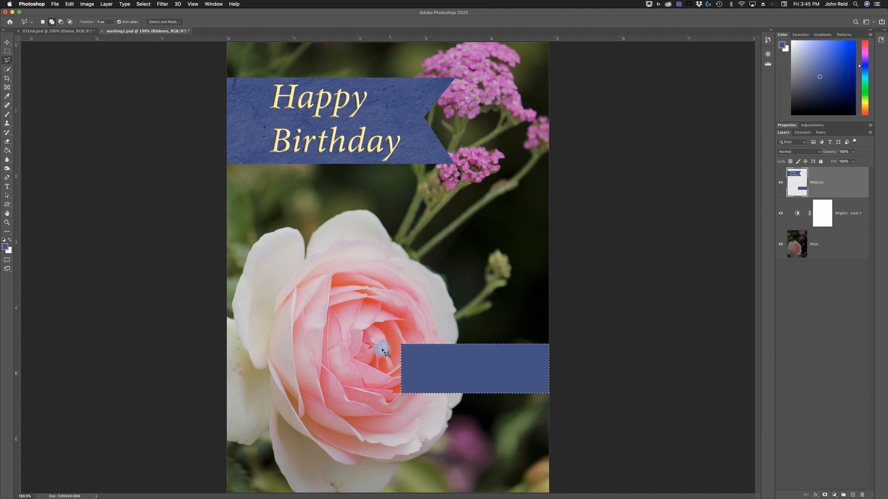
{"action": "key", "text": "super+d"}
- Cut a triangular notch out of the lower ribbon's left end with a three-point polygonal lasso selection, and deselect it
{"action": "left_click", "coordinate": [398, 344]}
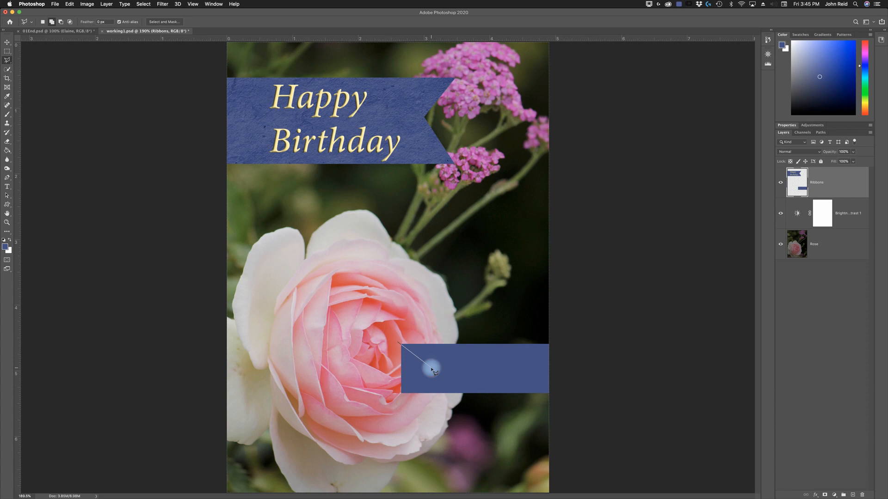
{"action": "left_click", "coordinate": [432, 368]}
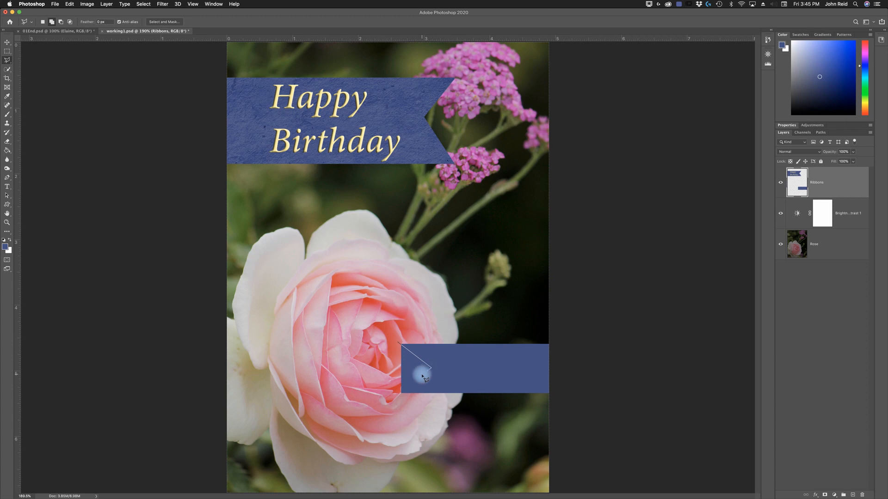
{"action": "left_click", "coordinate": [457, 366]}
{"action": "key", "text": "BackSpace"}
{"action": "left_click", "coordinate": [387, 405]}
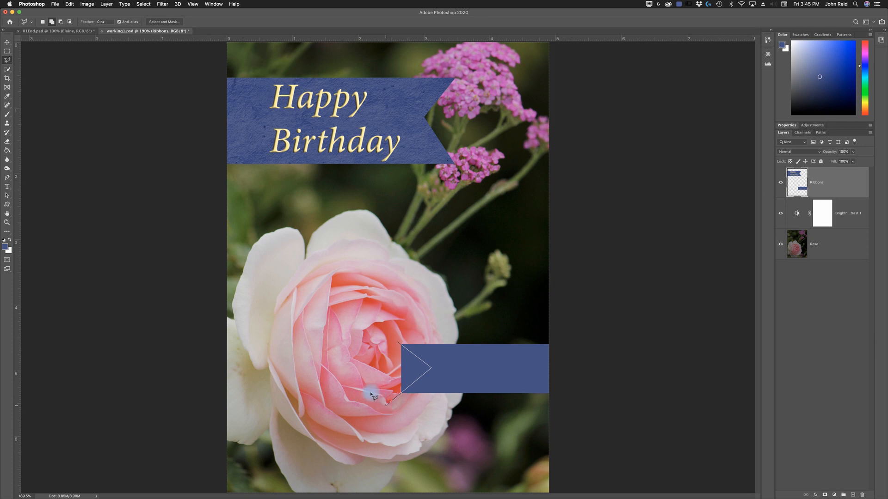
{"action": "left_click", "coordinate": [399, 346]}
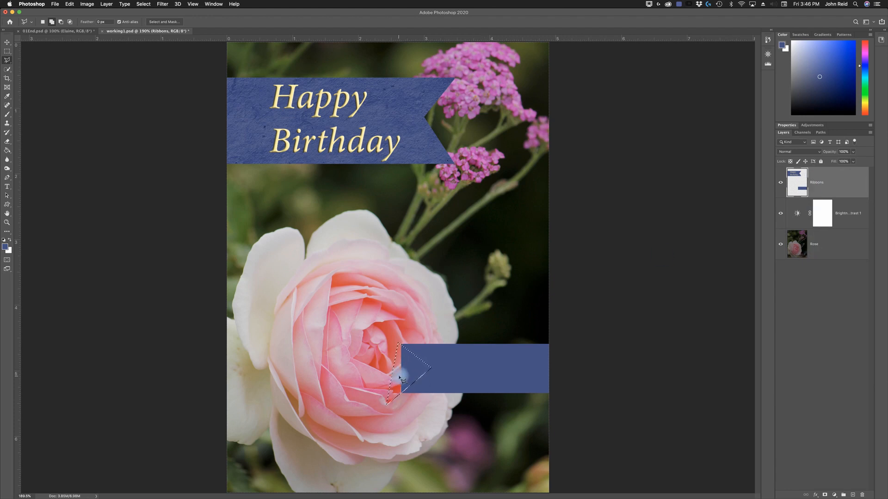
{"action": "key", "text": "BackSpace"}
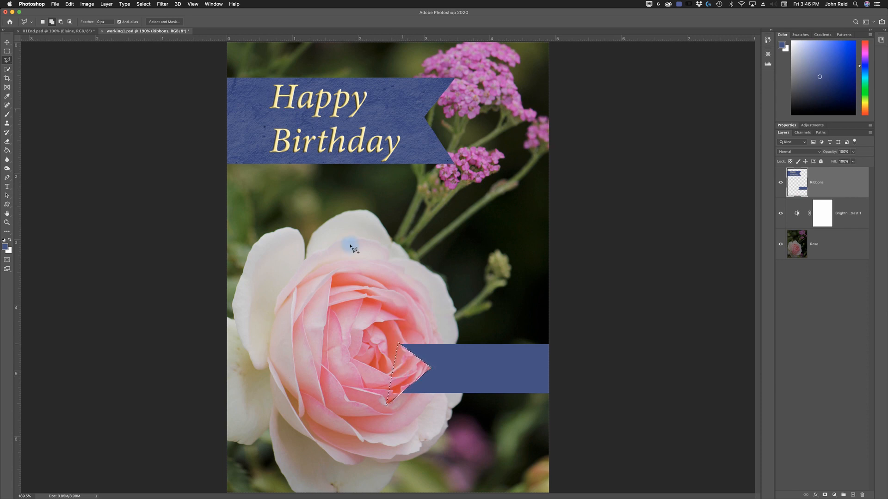
{"action": "left_click", "coordinate": [144, 5]}
{"action": "left_click", "coordinate": [151, 20]}
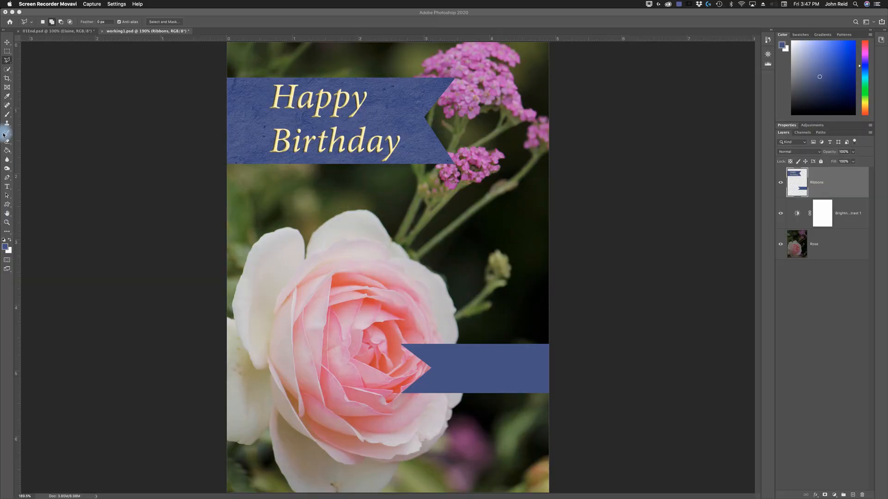
- Activate the Horizontal Type tool with the Minion Pro font in Italic style
{"action": "left_click", "coordinate": [8, 189]}
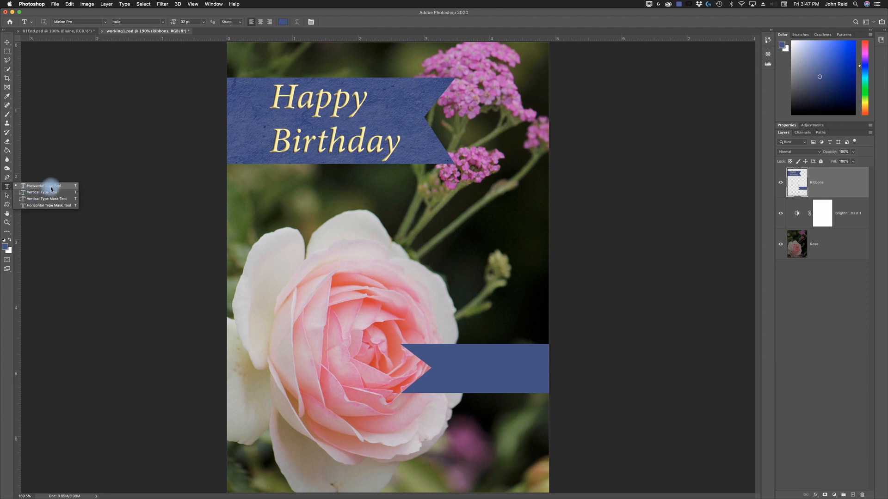
{"action": "left_click", "coordinate": [34, 189]}
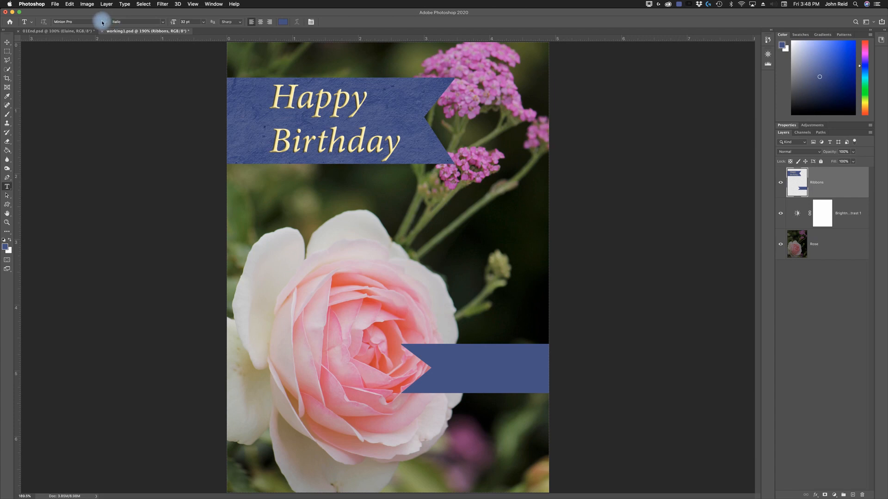
{"action": "left_click", "coordinate": [62, 22]}
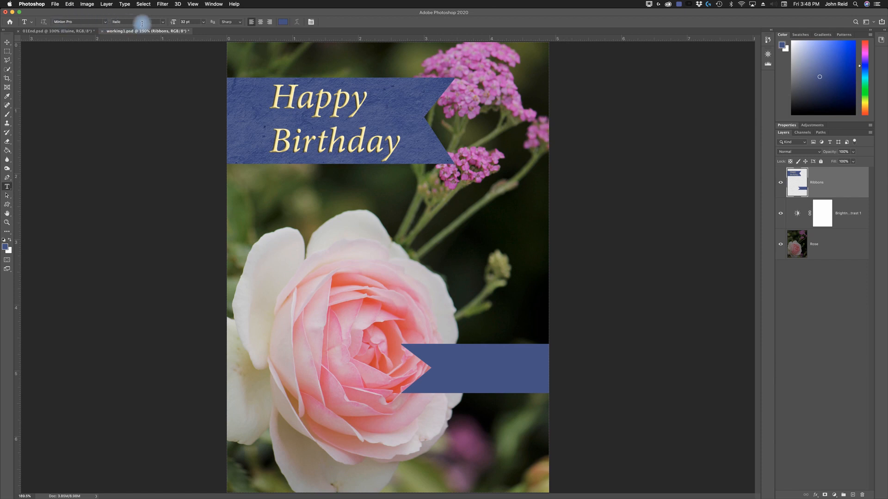
- Try a type size of 36 pt for the Horizontal Type tool
{"action": "left_click", "coordinate": [204, 23]}
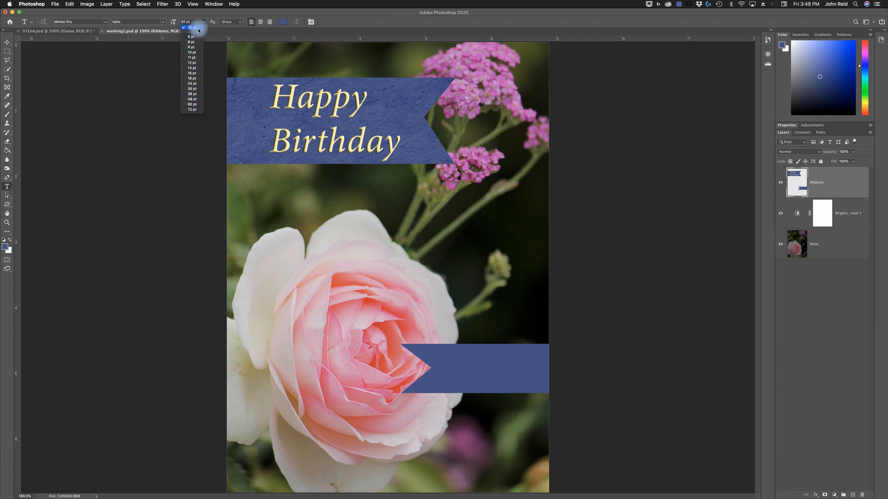
{"action": "left_click", "coordinate": [177, 23]}
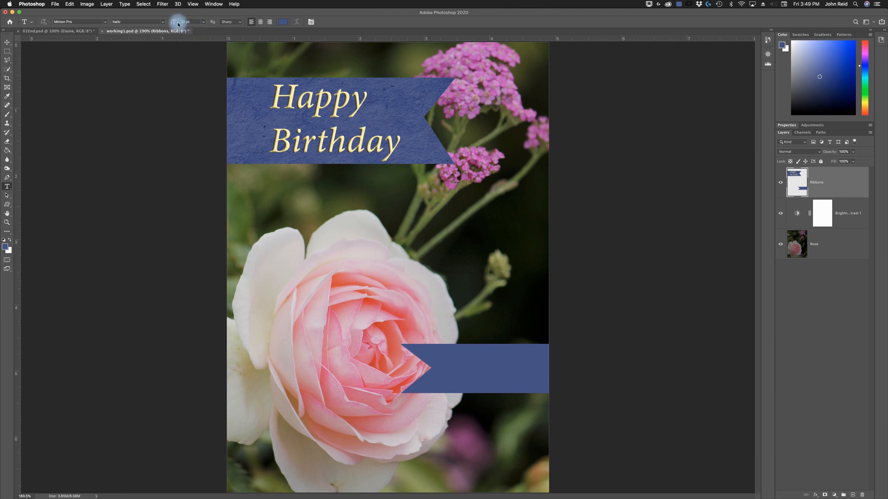
{"action": "double_click", "coordinate": [186, 23]}
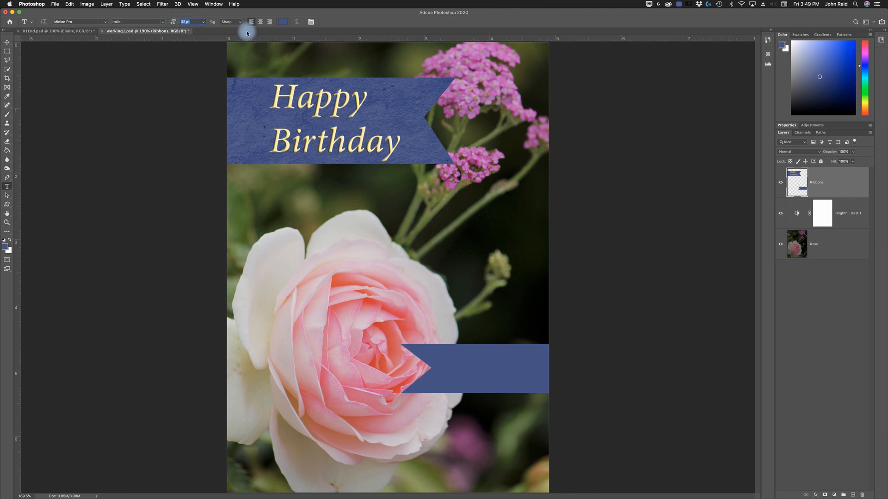
{"action": "type", "text": "36"}
{"action": "key", "text": "Return"}
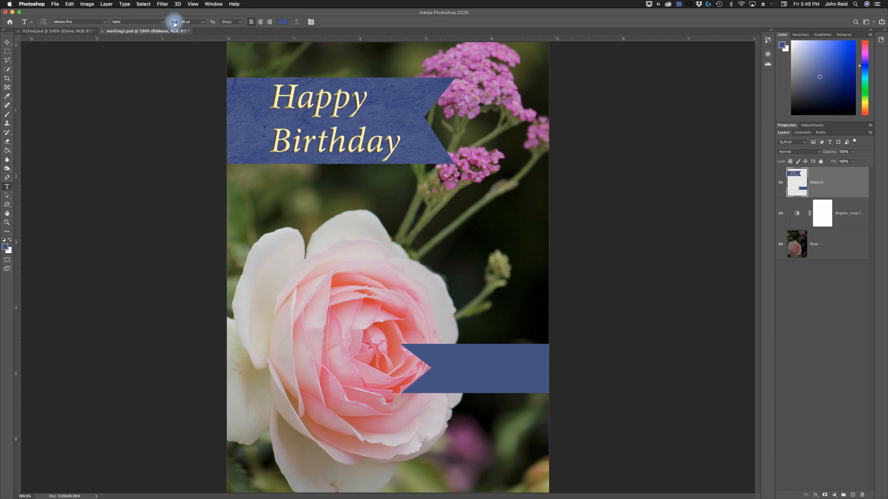
- Set the type size to 32 pt and start a new text line on the lower blue ribbon beside its notch
{"action": "mouse_move", "coordinate": [174, 23]}
{"action": "left_mouse_down"}
{"action": "mouse_move", "coordinate": [152, 21]}
{"action": "mouse_move", "coordinate": [214, 23]}
{"action": "mouse_move", "coordinate": [175, 23]}
{"action": "left_mouse_up"}
{"action": "mouse_move", "coordinate": [174, 24]}
{"action": "left_mouse_down"}
{"action": "mouse_move", "coordinate": [164, 22]}
{"action": "mouse_move", "coordinate": [176, 22]}
{"action": "left_mouse_up"}
{"action": "type", "text": "2"}
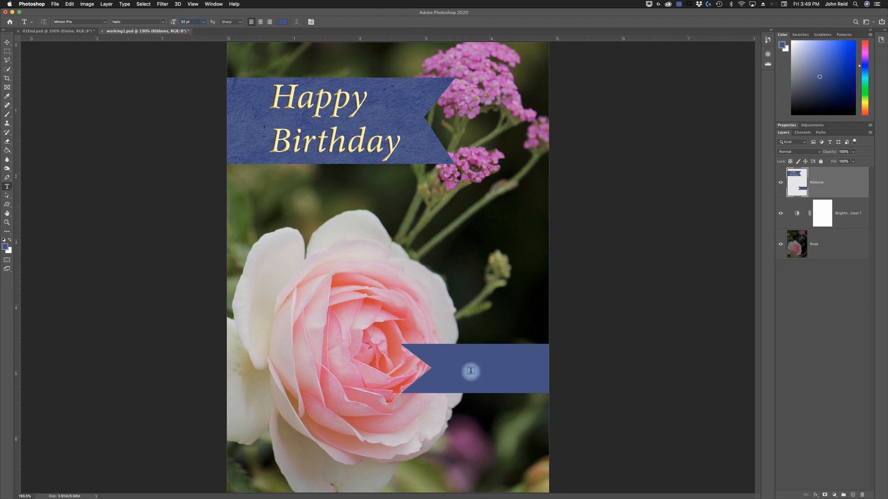
{"action": "left_click", "coordinate": [446, 368]}
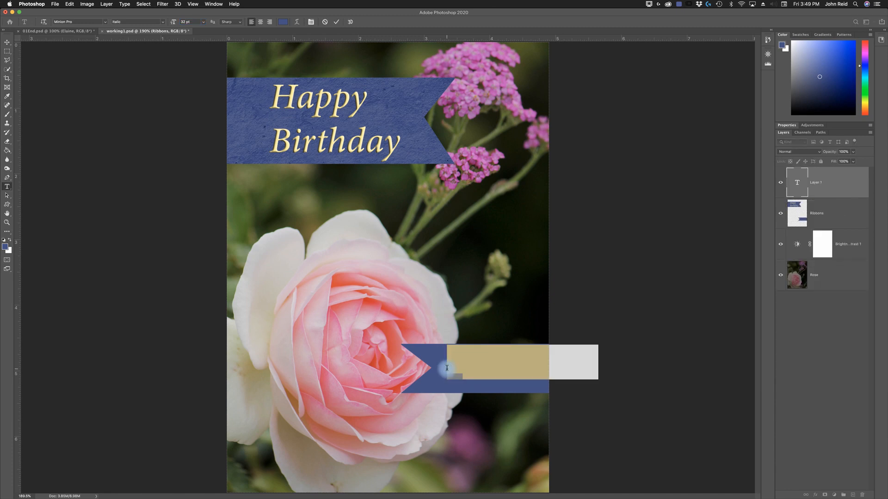
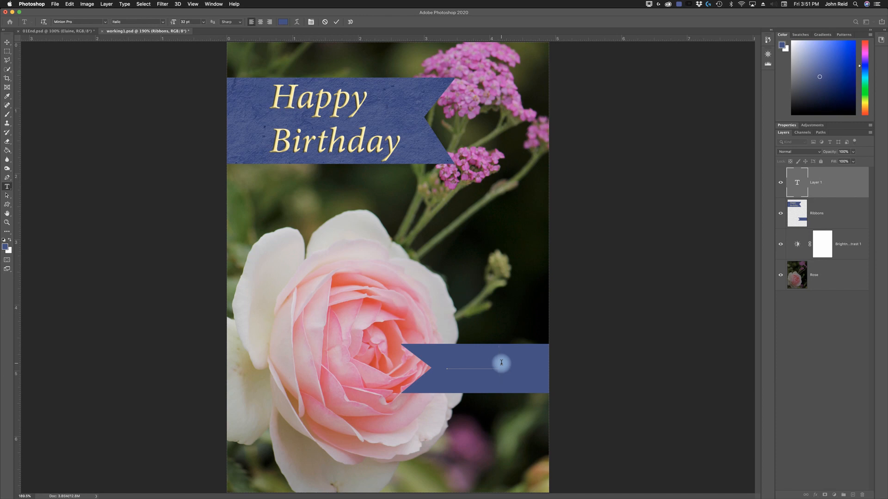
- Enter the recipient's first name on the lower ribbon, colour the text with the Pastel Yellow swatch, and commit it
{"action": "left_click_drag", "start_coordinate": [502, 363], "coordinate": [437, 364]}
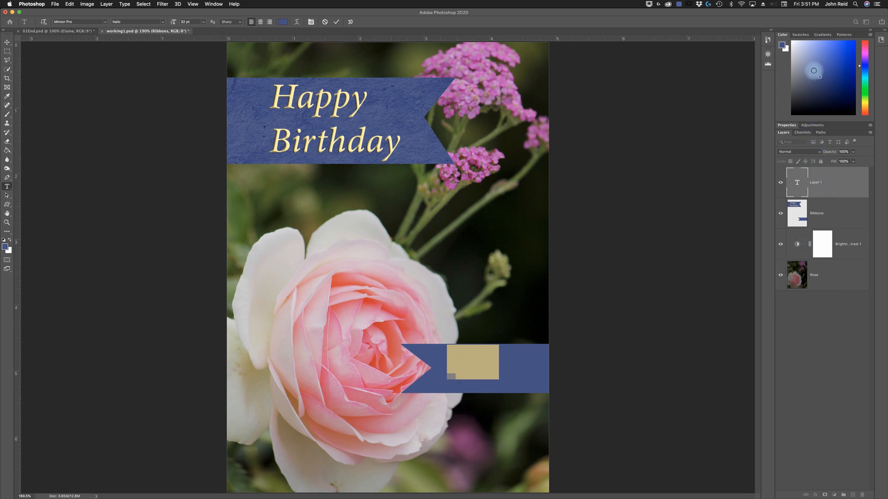
{"action": "left_click", "coordinate": [800, 36]}
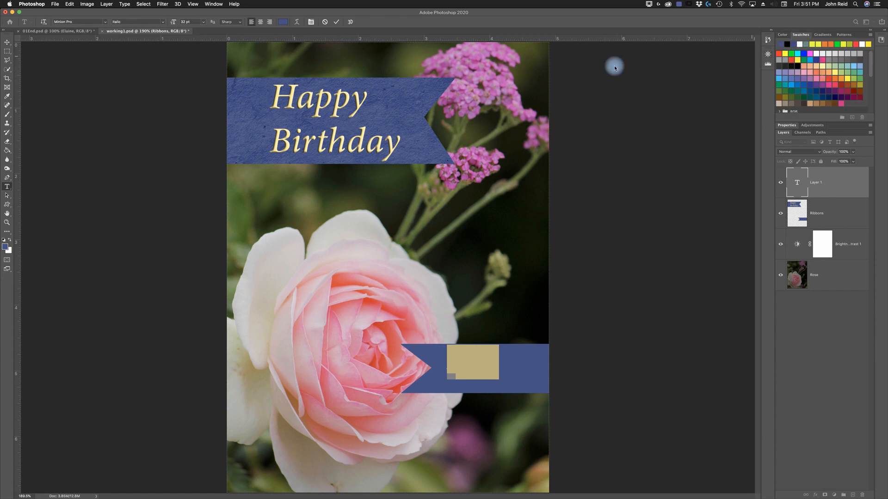
{"action": "left_click", "coordinate": [210, 4]}
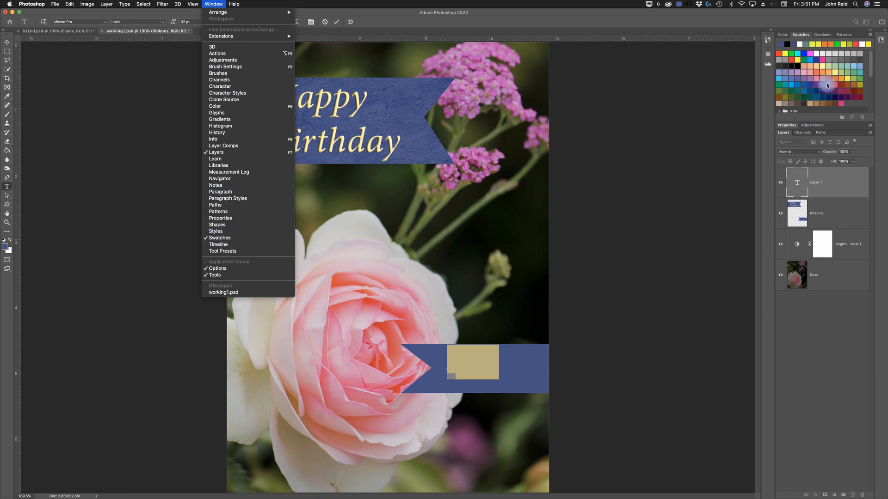
{"action": "left_click", "coordinate": [798, 40]}
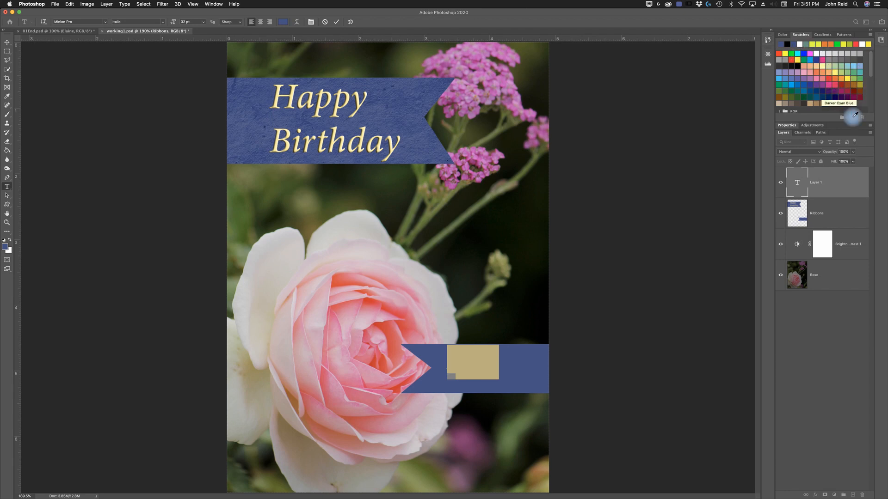
{"action": "left_click", "coordinate": [821, 66]}
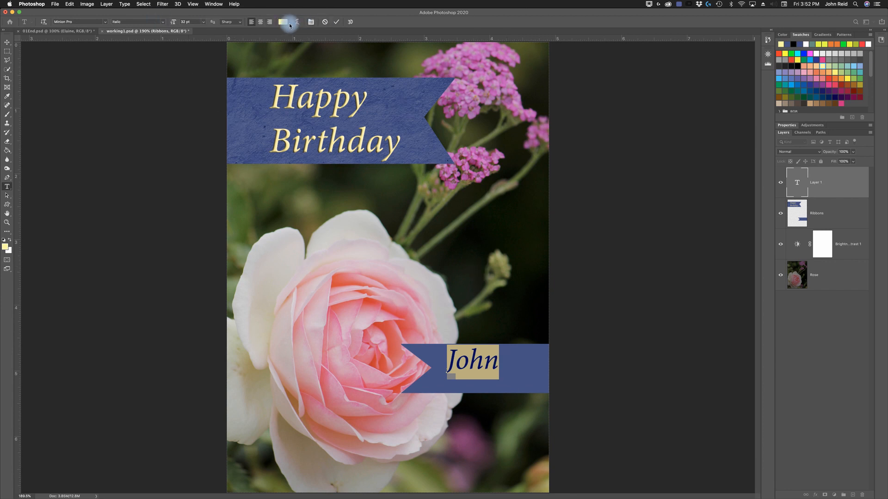
{"action": "left_click", "coordinate": [337, 23]}
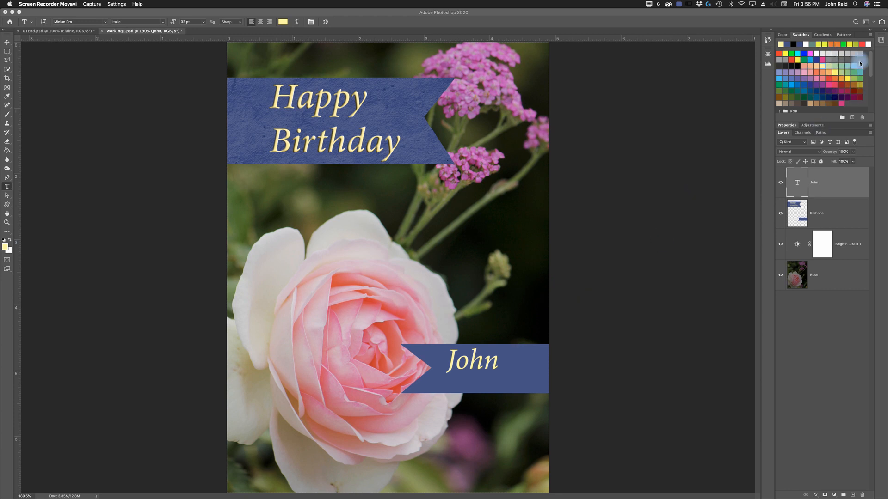
- Display the colour swatches as a Small List and browse through the named colours
{"action": "left_click", "coordinate": [871, 36]}
{"action": "left_click", "coordinate": [871, 37]}
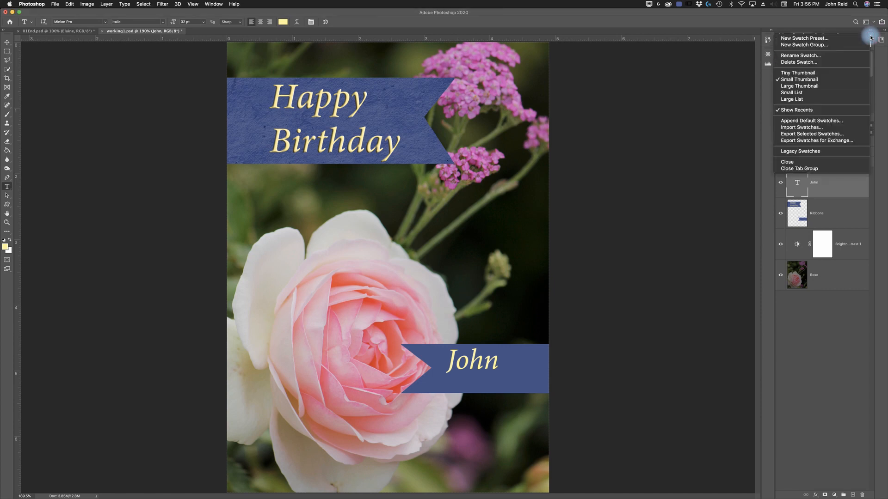
{"action": "left_click", "coordinate": [794, 94]}
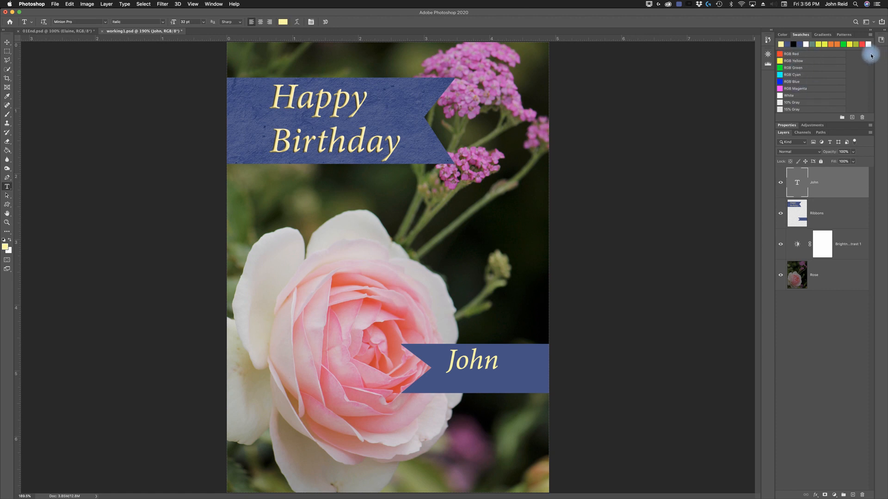
{"action": "scroll", "coordinate": [872, 67], "scroll_direction": "down", "scroll_amount": 5}
{"action": "scroll", "coordinate": [872, 79], "scroll_direction": "down", "scroll_amount": 8}
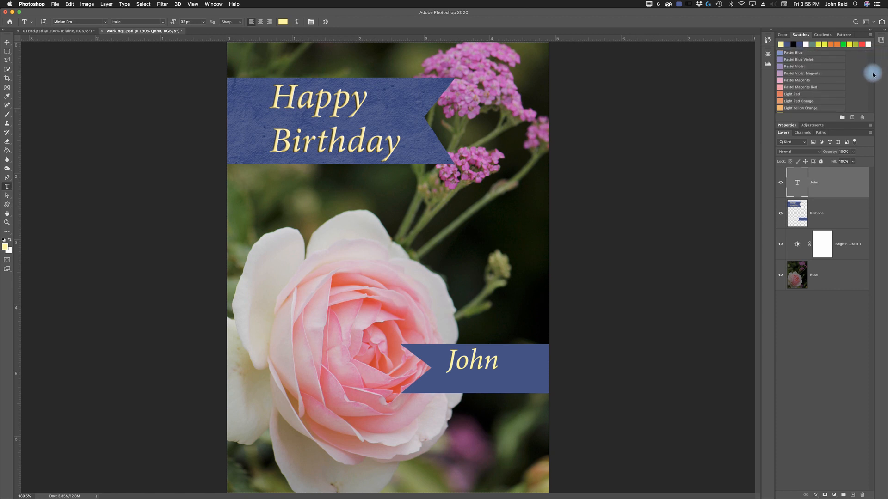
{"action": "scroll", "coordinate": [870, 94], "scroll_direction": "down", "scroll_amount": 10}
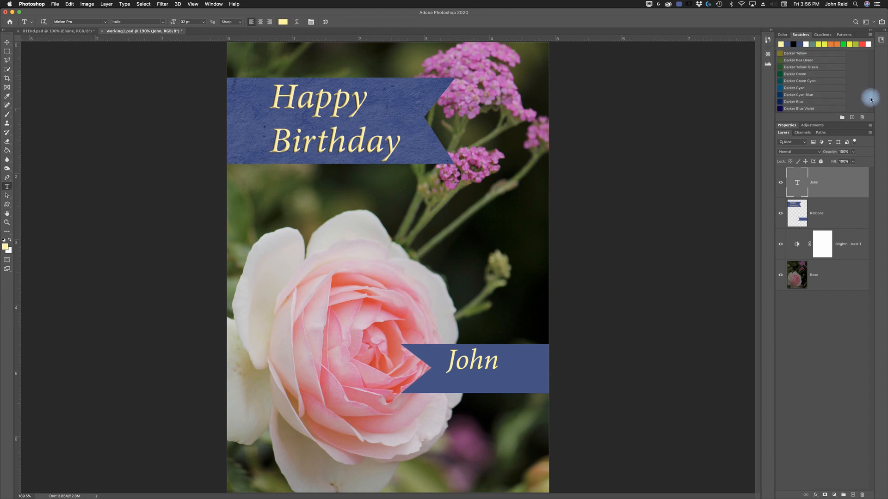
{"action": "left_click_drag", "start_coordinate": [869, 95], "coordinate": [872, 52]}
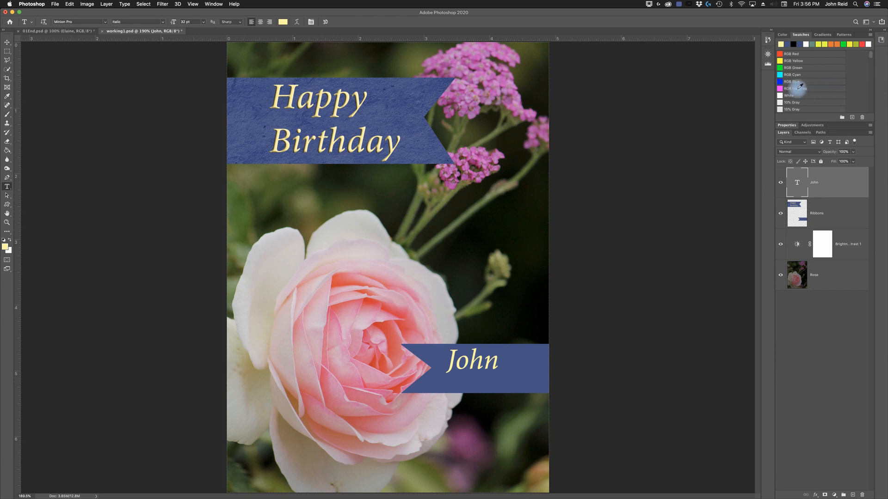
- Try the Light Yellow Orange swatch as the colour of the name text on the lower ribbon
{"action": "scroll", "coordinate": [827, 75], "scroll_direction": "down", "scroll_amount": 1}
{"action": "scroll", "coordinate": [827, 75], "scroll_direction": "down", "scroll_amount": 5}
{"action": "scroll", "coordinate": [827, 75], "scroll_direction": "down", "scroll_amount": 4}
{"action": "scroll", "coordinate": [827, 75], "scroll_direction": "down", "scroll_amount": 8}
{"action": "scroll", "coordinate": [827, 75], "scroll_direction": "down", "scroll_amount": 1}
{"action": "scroll", "coordinate": [827, 75], "scroll_direction": "down", "scroll_amount": 5}
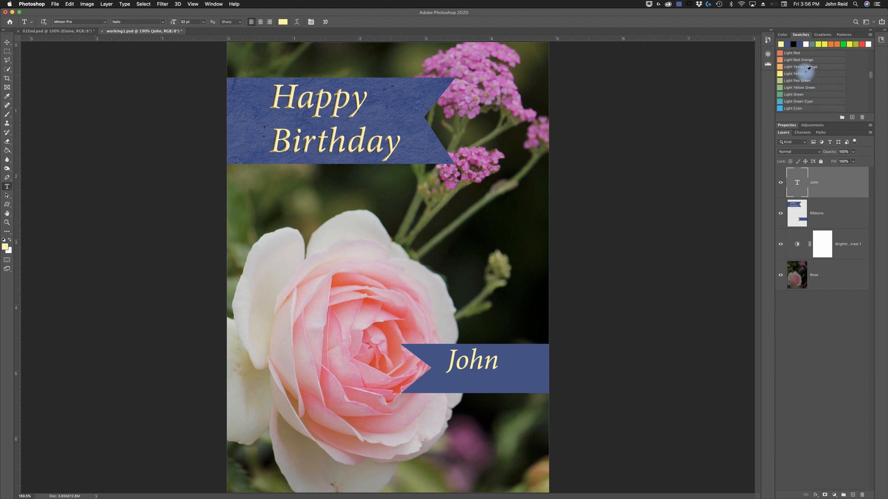
{"action": "left_click", "coordinate": [780, 67]}
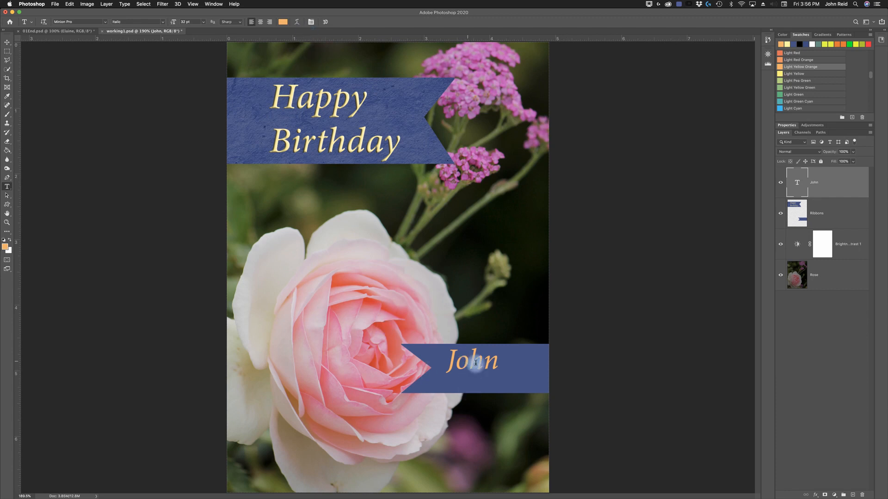
- Discard the stray placeholder text layer and undo the last colour change on the name text
{"action": "left_click", "coordinate": [500, 362]}
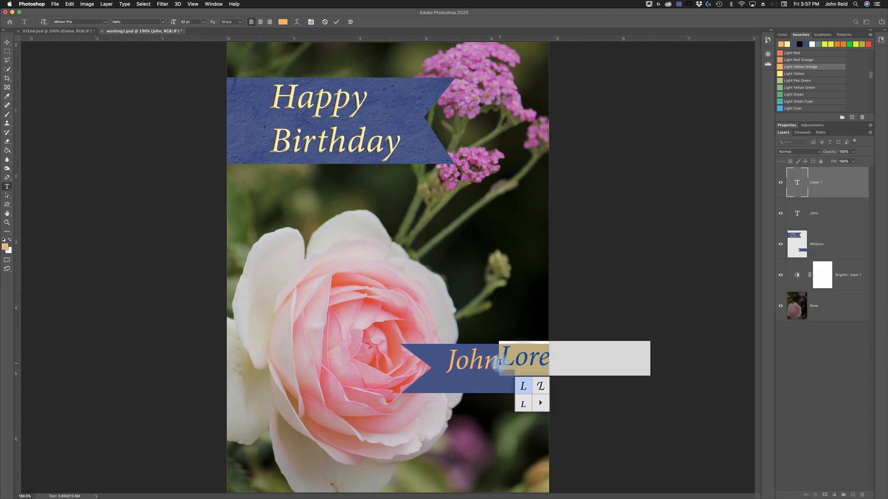
{"action": "key", "text": "Escape"}
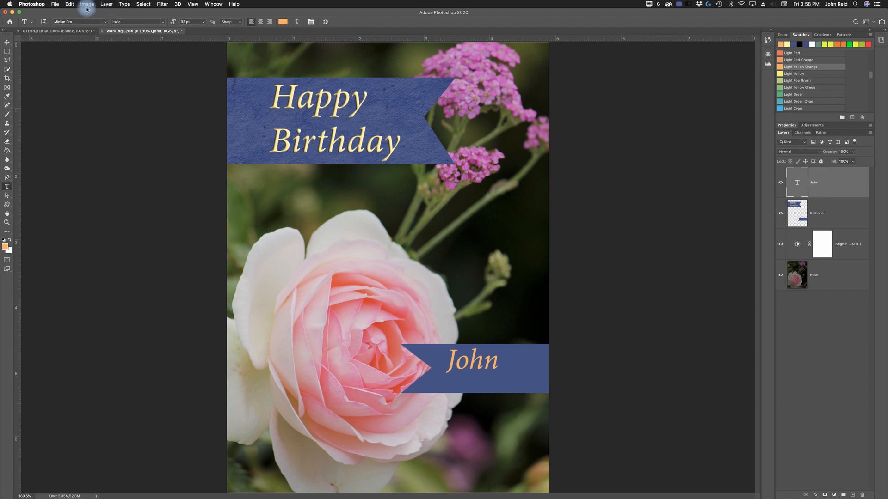
{"action": "left_click", "coordinate": [69, 5]}
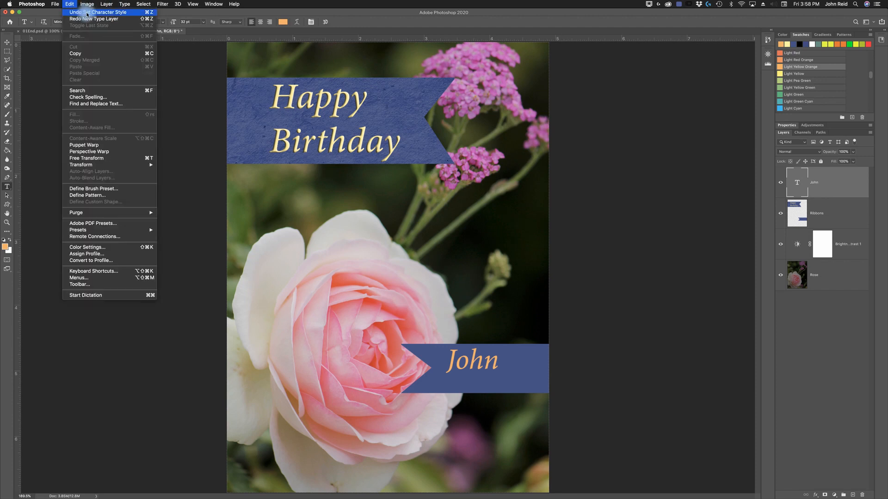
{"action": "left_click", "coordinate": [87, 13]}
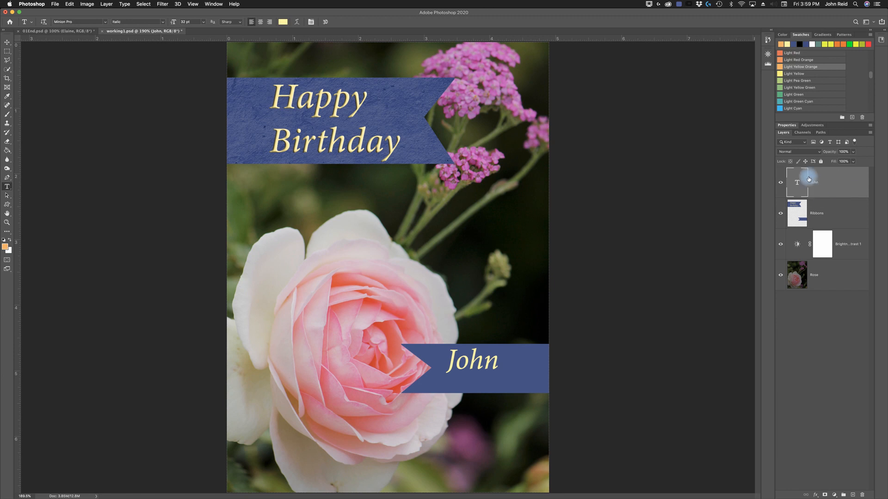
- Move the name text down with the Move tool so it sits vertically centred on the lower ribbon
{"action": "left_click", "coordinate": [8, 43]}
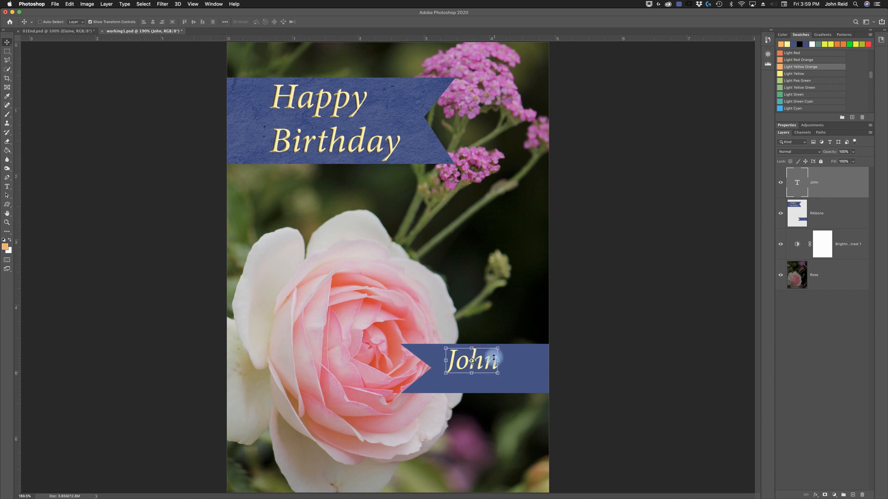
{"action": "left_click_drag", "start_coordinate": [488, 361], "coordinate": [488, 364]}
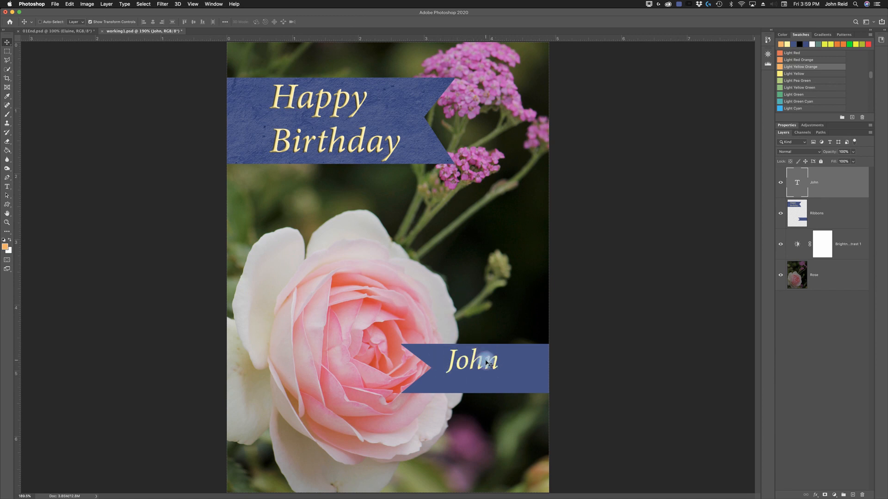
{"action": "left_click_drag", "start_coordinate": [485, 361], "coordinate": [495, 371]}
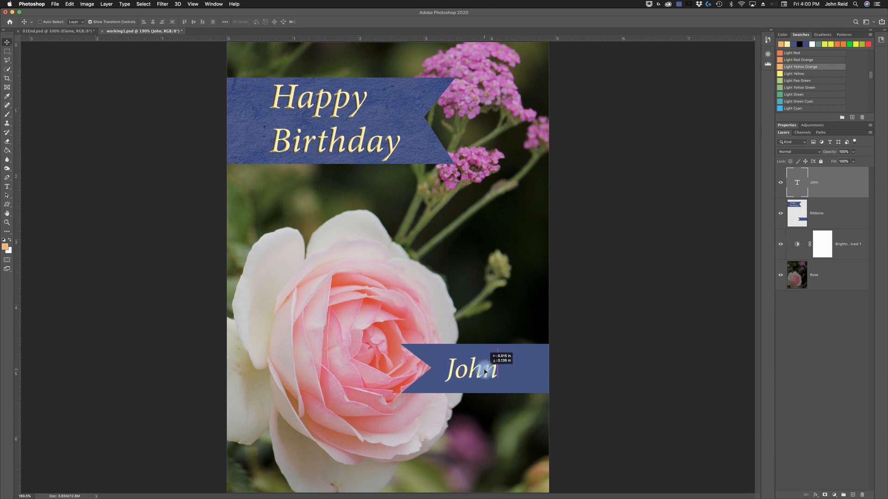
{"action": "key", "text": "Right"}
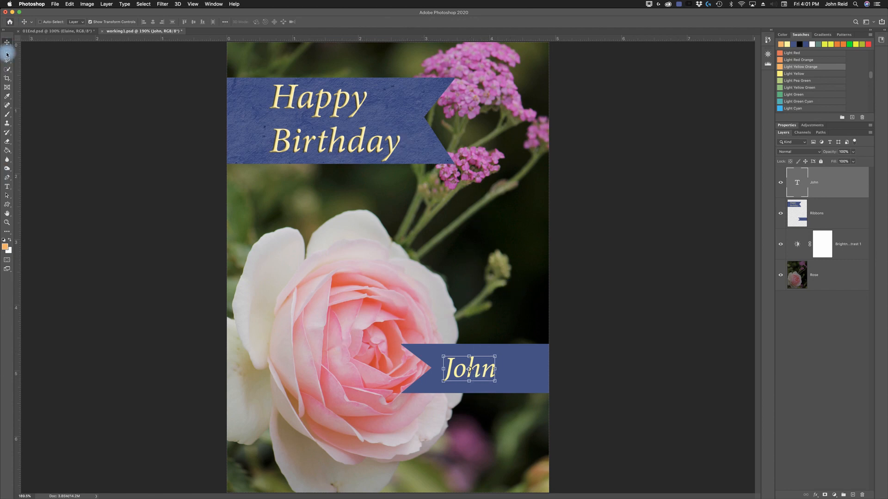
- Compare the working1.psd card with the finished reference 01End.psd and return to working1.psd
{"action": "left_click", "coordinate": [53, 32]}
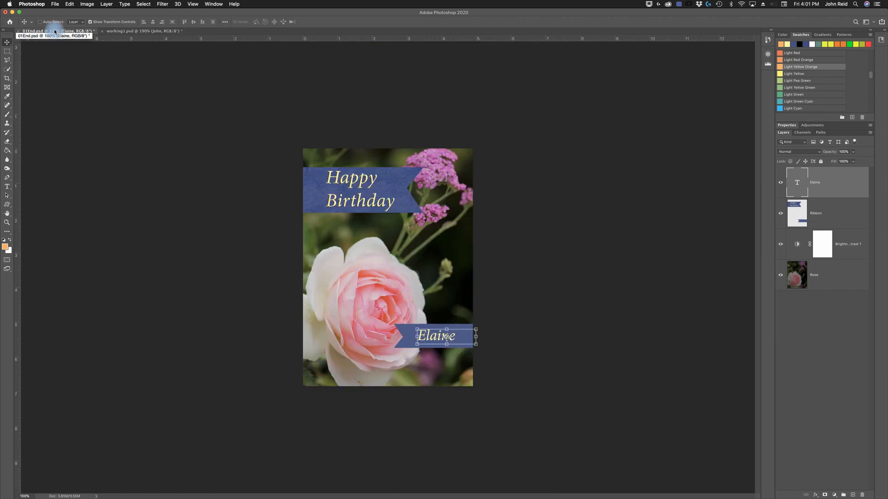
{"action": "left_click", "coordinate": [130, 32]}
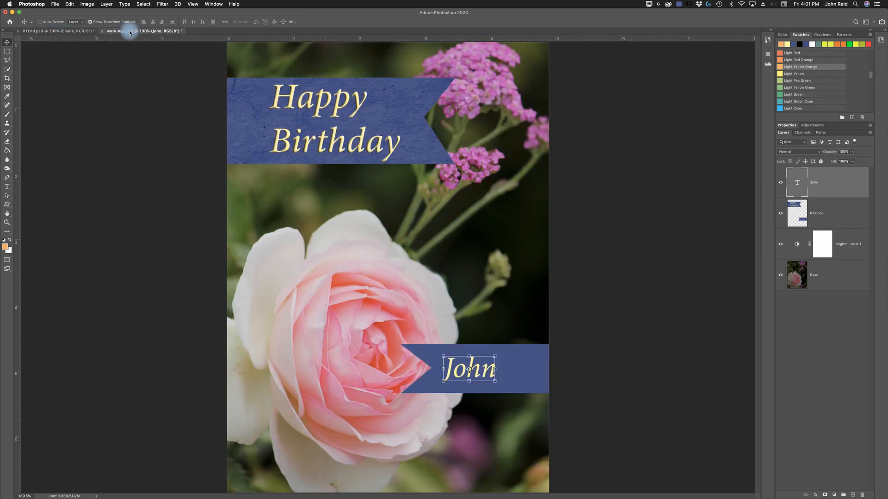
{"action": "left_click", "coordinate": [70, 32]}
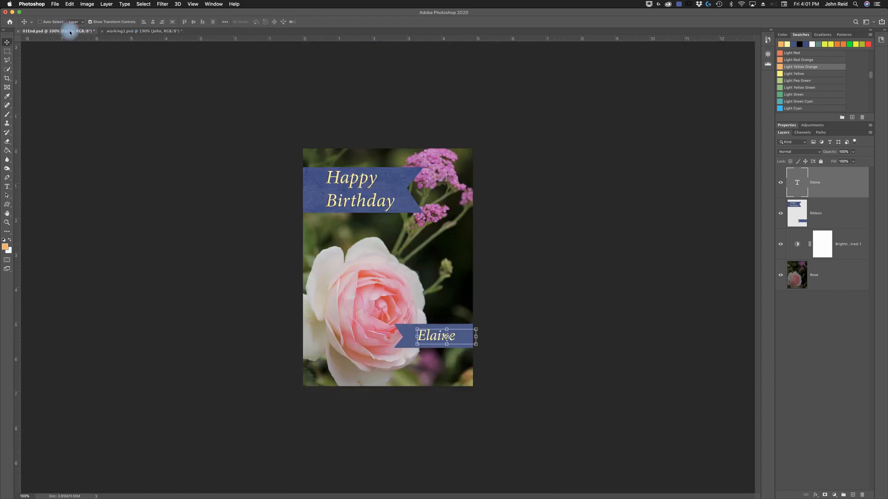
{"action": "left_click", "coordinate": [142, 33]}
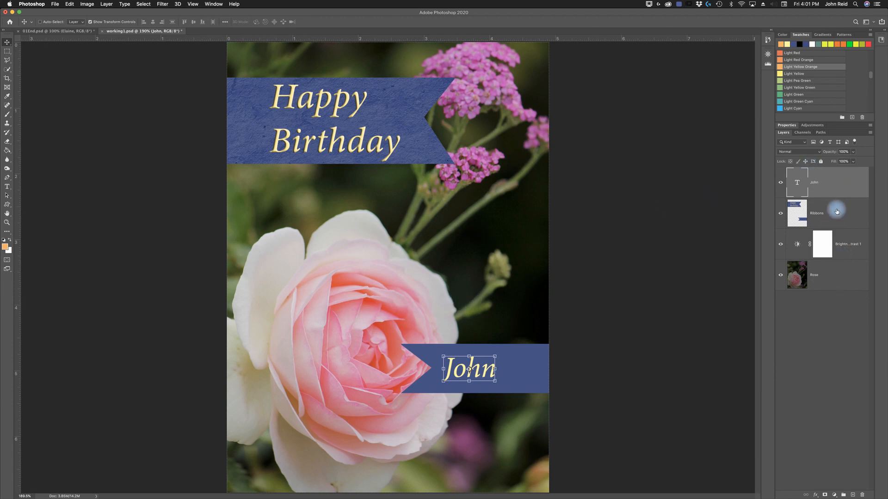
- Save the card as a new Photoshop file named CardFinished.psd
{"action": "left_click", "coordinate": [55, 4]}
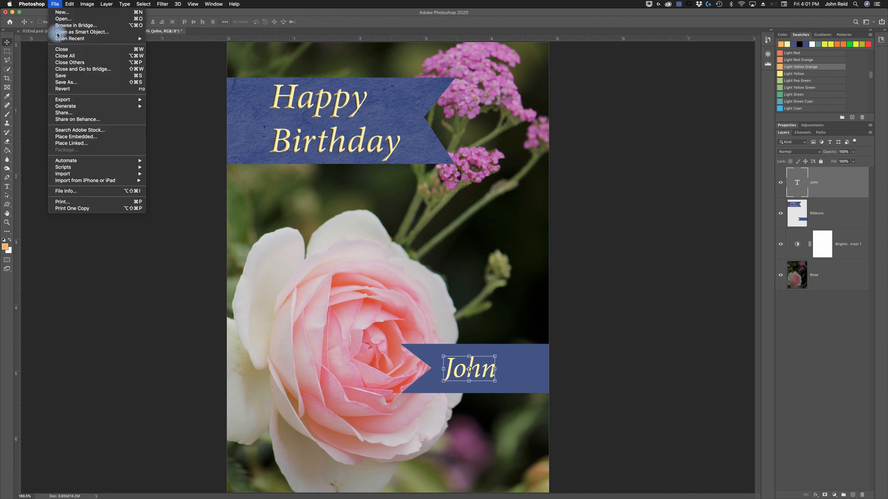
{"action": "left_click", "coordinate": [74, 82]}
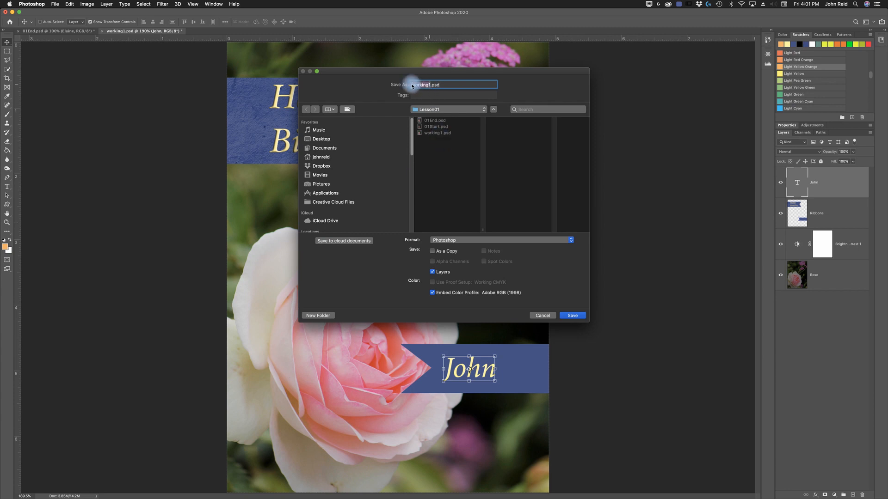
{"action": "left_click_drag", "start_coordinate": [411, 86], "coordinate": [415, 86]}
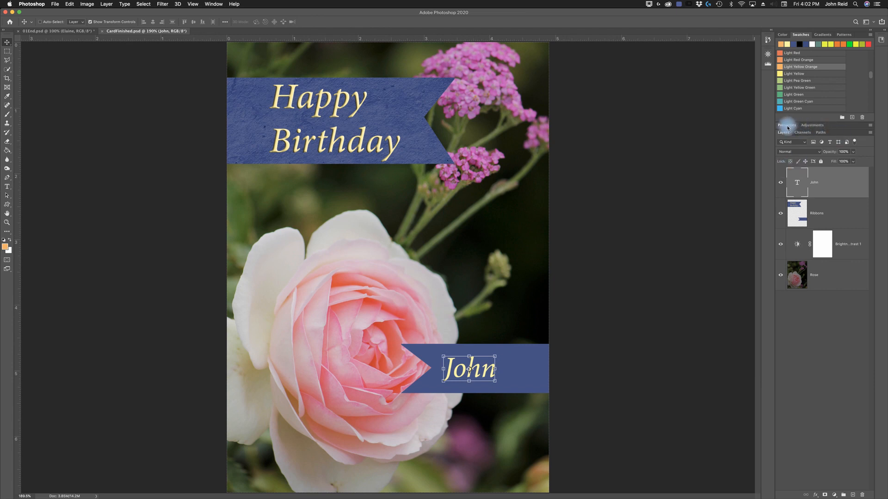
- Undock the Properties panel so it floats over the workspace, and dock it back into the Adjustments group
{"action": "left_click_drag", "start_coordinate": [788, 127], "coordinate": [655, 129]}
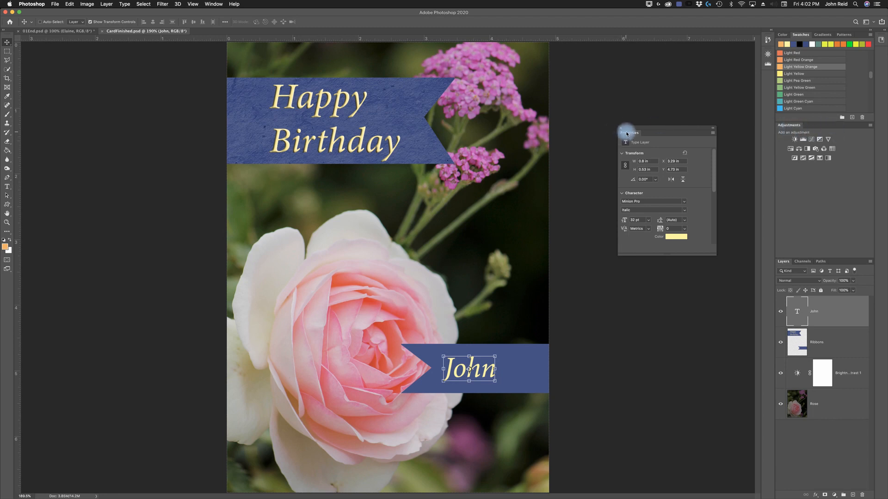
{"action": "left_click_drag", "start_coordinate": [627, 135], "coordinate": [807, 130]}
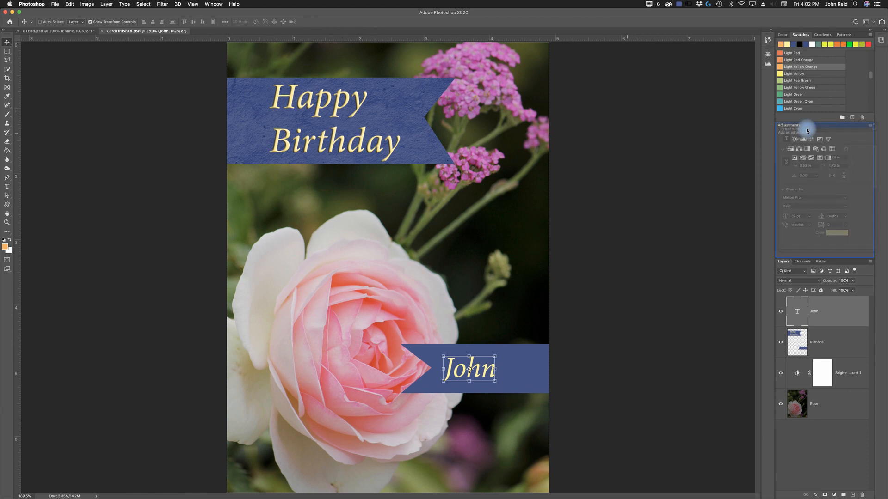
{"action": "left_click_drag", "start_coordinate": [807, 131], "coordinate": [807, 132]}
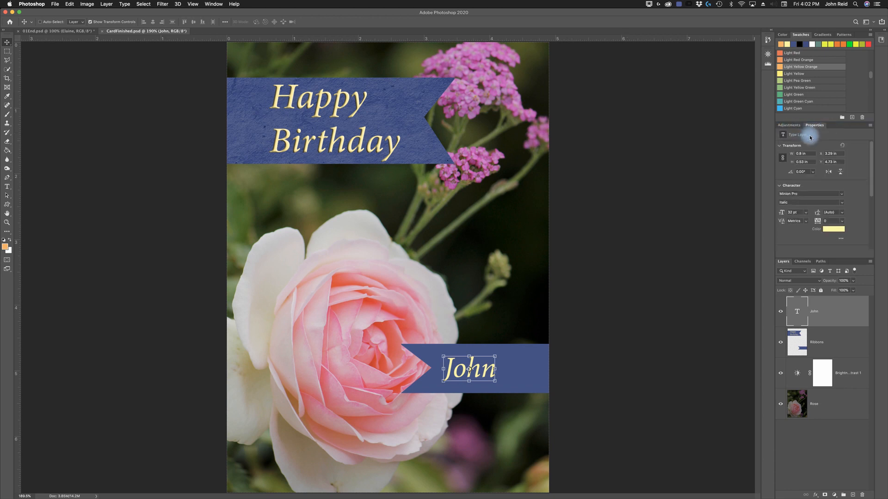
- Close the Properties panel and reopen it beside Adjustments
{"action": "right_click", "coordinate": [808, 125]}
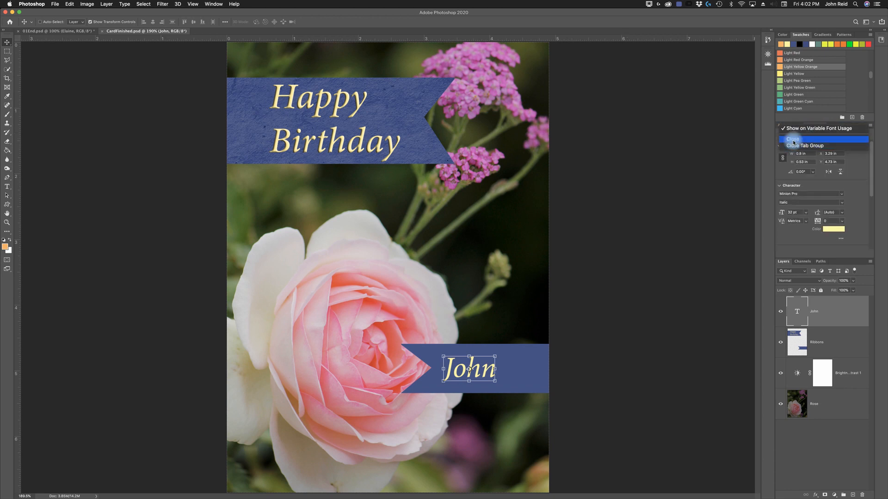
{"action": "left_click", "coordinate": [794, 140]}
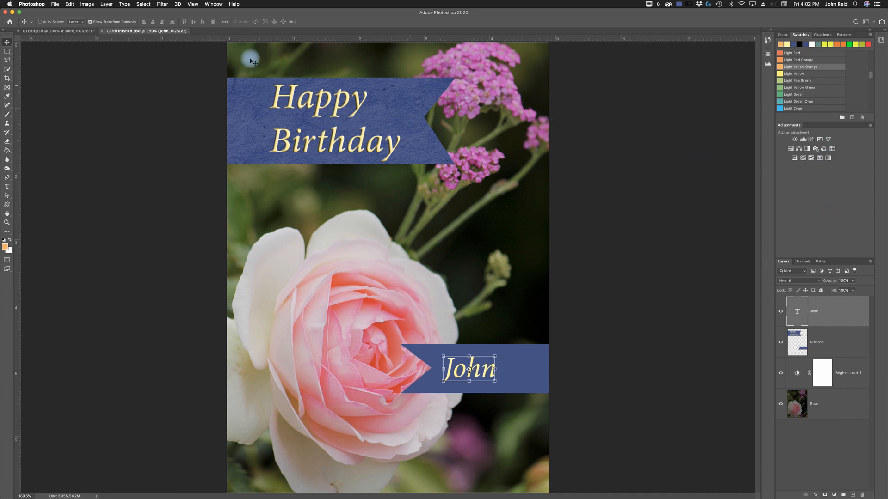
{"action": "left_click", "coordinate": [212, 4]}
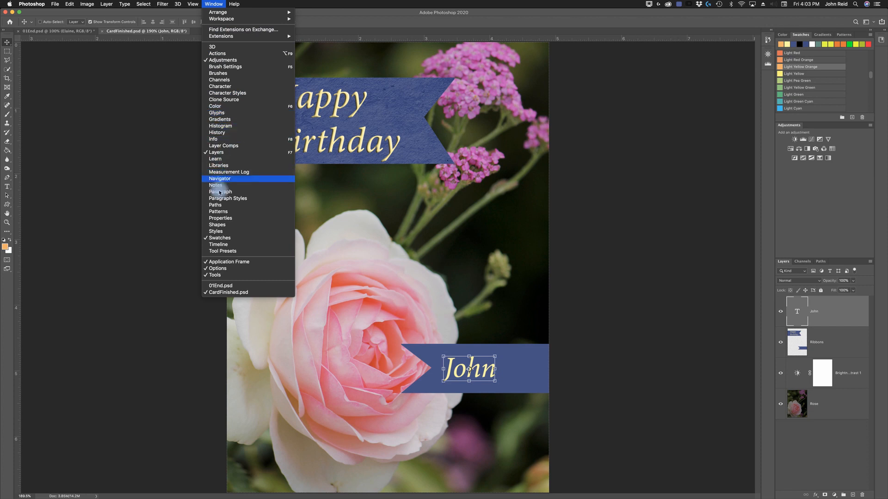
{"action": "left_click", "coordinate": [222, 219]}
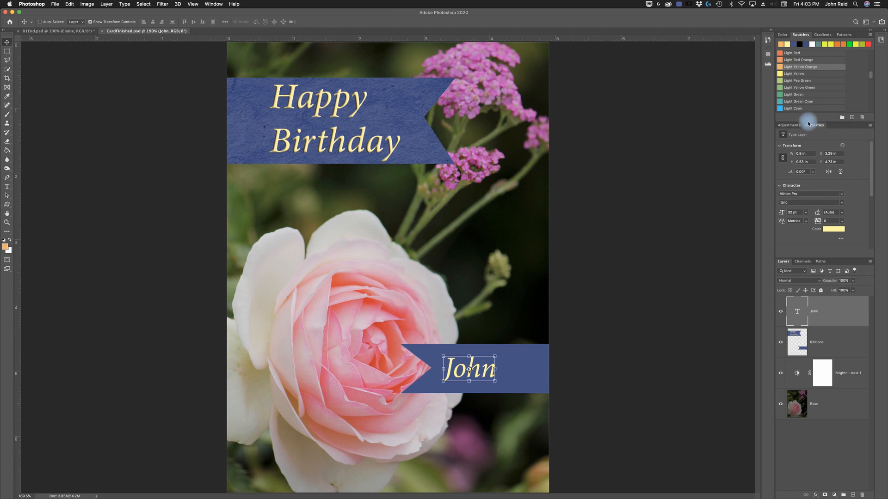
- Move the Adjustments panel into the Layers group, move it back beside Properties, and show the Layers panel
{"action": "left_click_drag", "start_coordinate": [793, 128], "coordinate": [800, 262]}
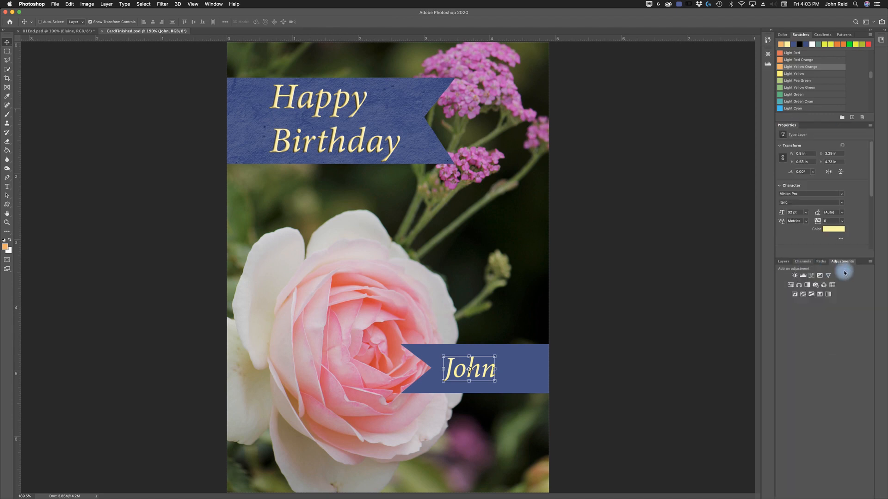
{"action": "left_click", "coordinate": [783, 261]}
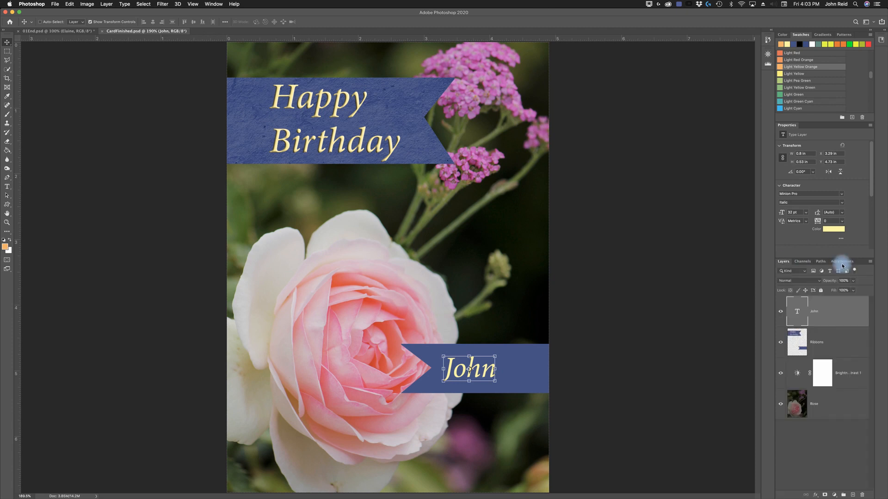
{"action": "left_click", "coordinate": [842, 261]}
{"action": "left_click_drag", "start_coordinate": [842, 264], "coordinate": [804, 127]}
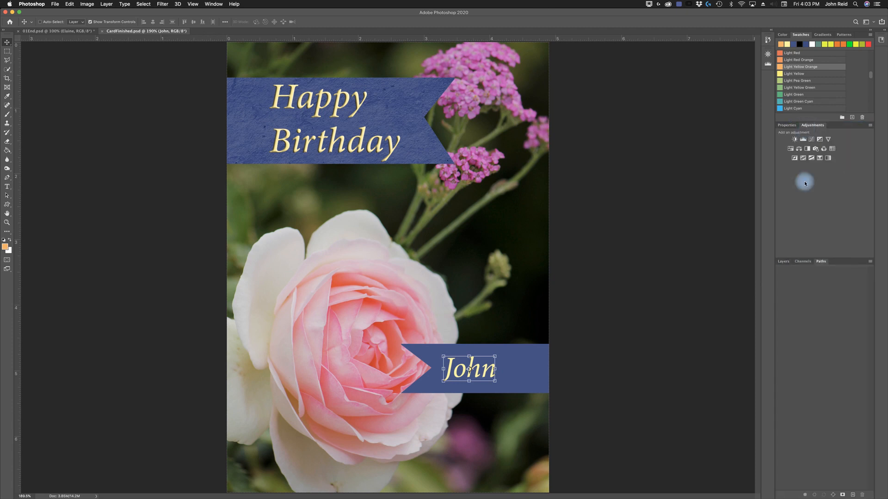
{"action": "left_click", "coordinate": [785, 263]}
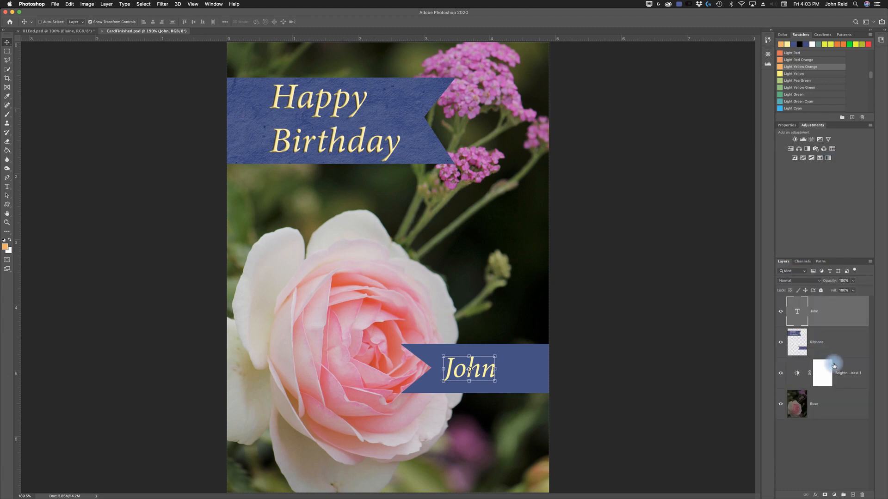
- Collapse the panel dock to icons and open the Swatches, Gradients, Patterns, Properties, Adjustments and Layers panels from it one by one
{"action": "double_click", "coordinate": [871, 31]}
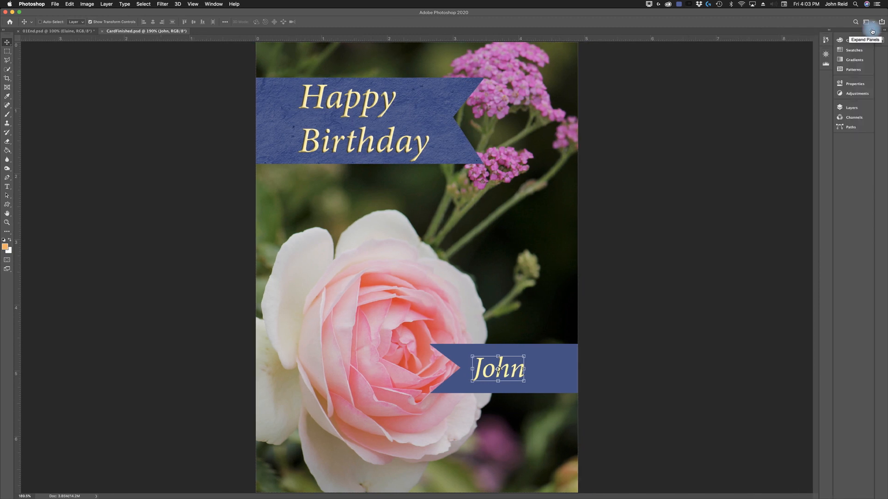
{"action": "left_click", "coordinate": [850, 51]}
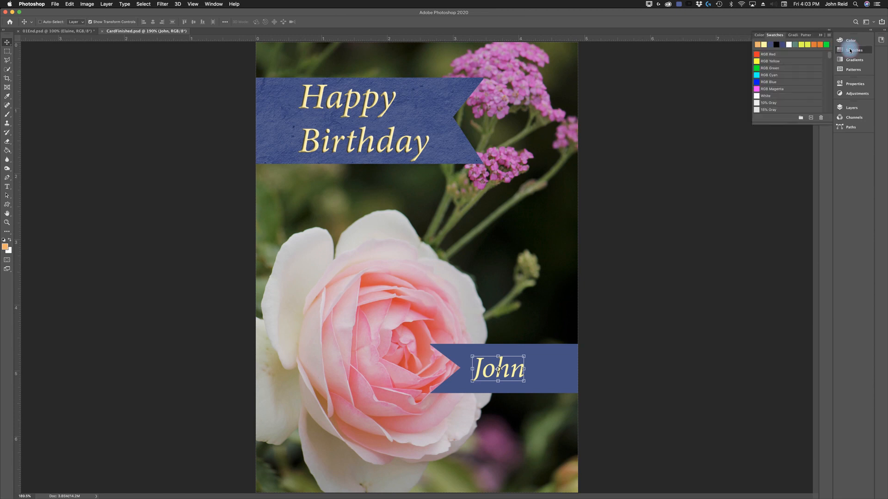
{"action": "left_click", "coordinate": [853, 61]}
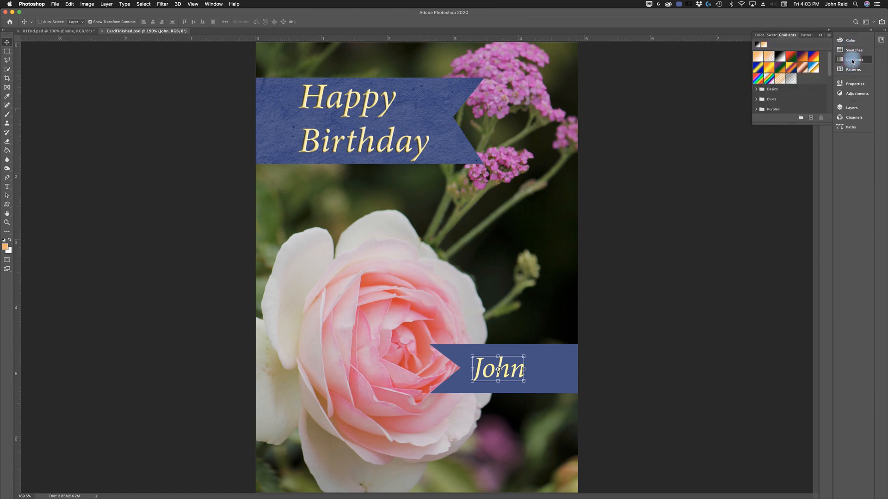
{"action": "left_click", "coordinate": [852, 70]}
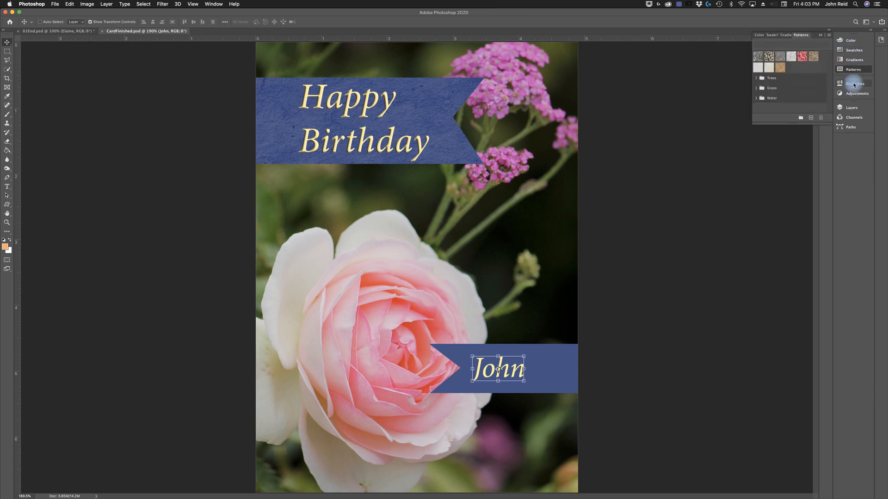
{"action": "left_click", "coordinate": [854, 84]}
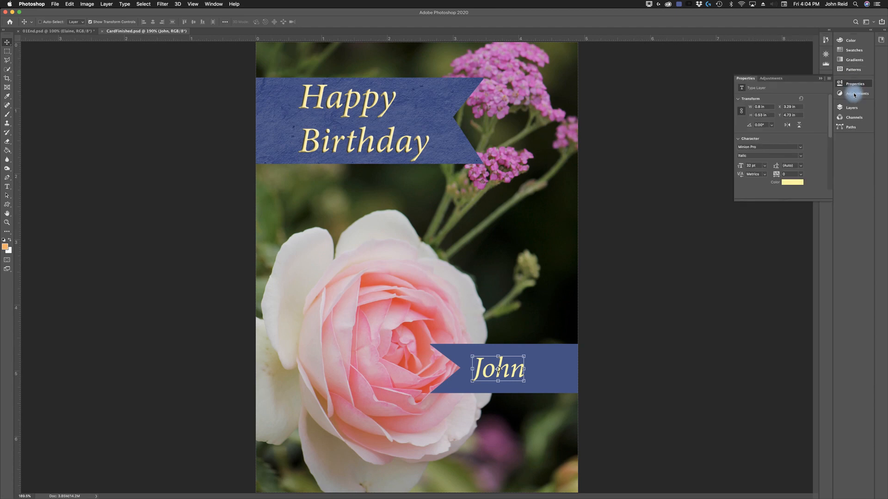
{"action": "left_click", "coordinate": [854, 93]}
{"action": "left_click", "coordinate": [853, 108]}
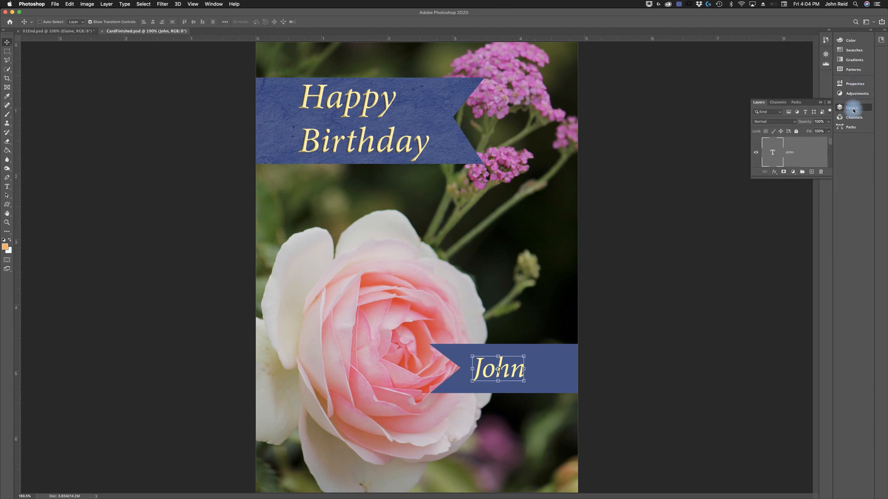
- Lengthen the pop-out Layers panel to show all its layers, close it, and expand the icon dock back to full panels
{"action": "left_click_drag", "start_coordinate": [797, 177], "coordinate": [783, 345]}
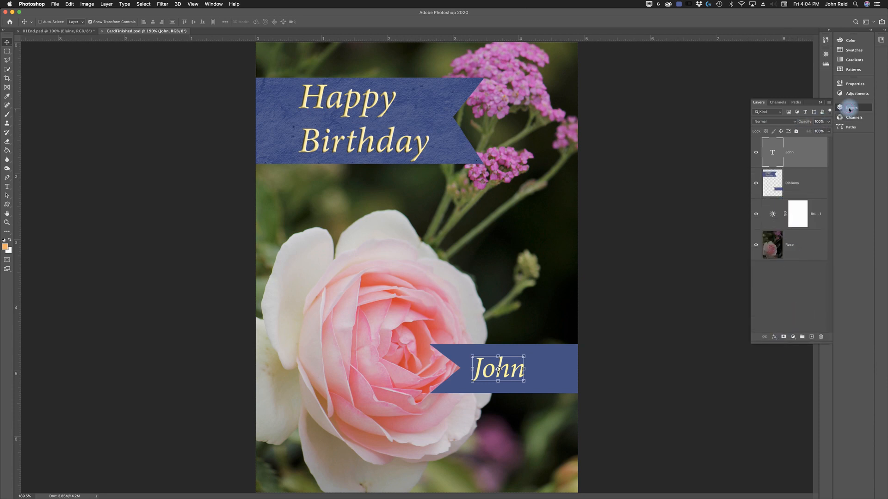
{"action": "left_click", "coordinate": [850, 110]}
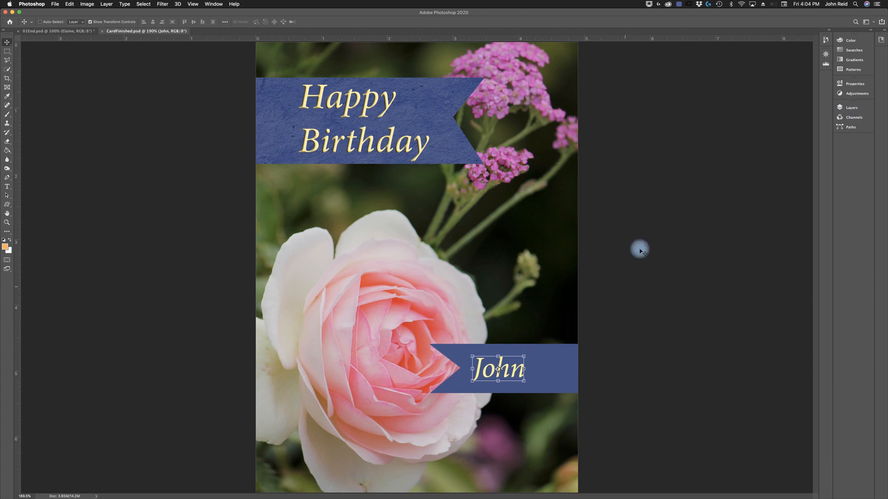
{"action": "left_click", "coordinate": [871, 32]}
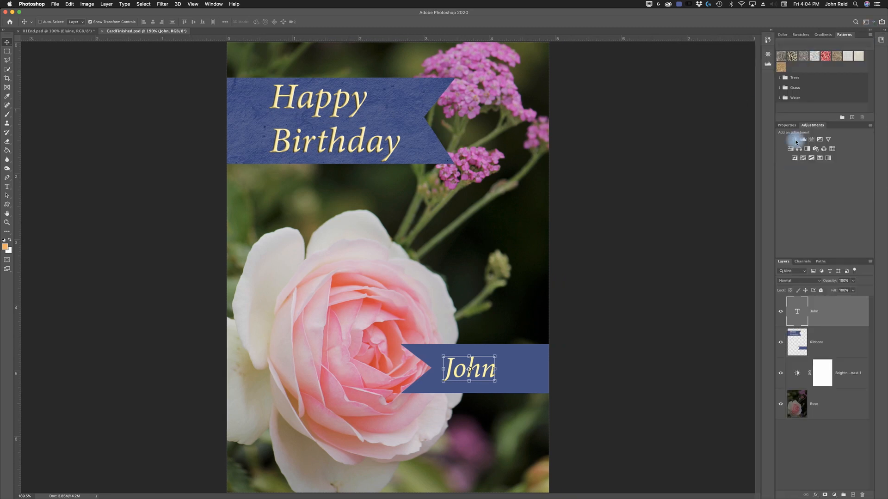
- Shorten the Properties and Adjustments group so Layers gets more room, and switch between both panels to compare their heights
{"action": "left_click_drag", "start_coordinate": [828, 258], "coordinate": [822, 134]}
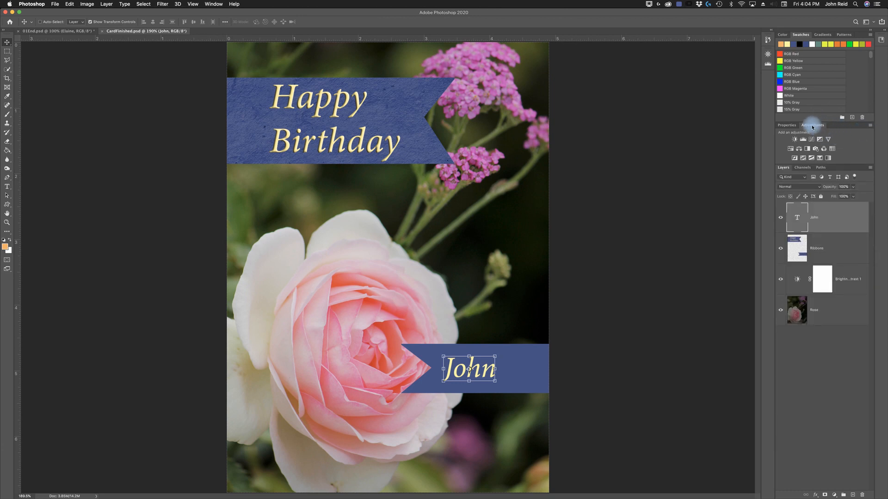
{"action": "double_click", "coordinate": [812, 125]}
{"action": "left_click", "coordinate": [813, 126]}
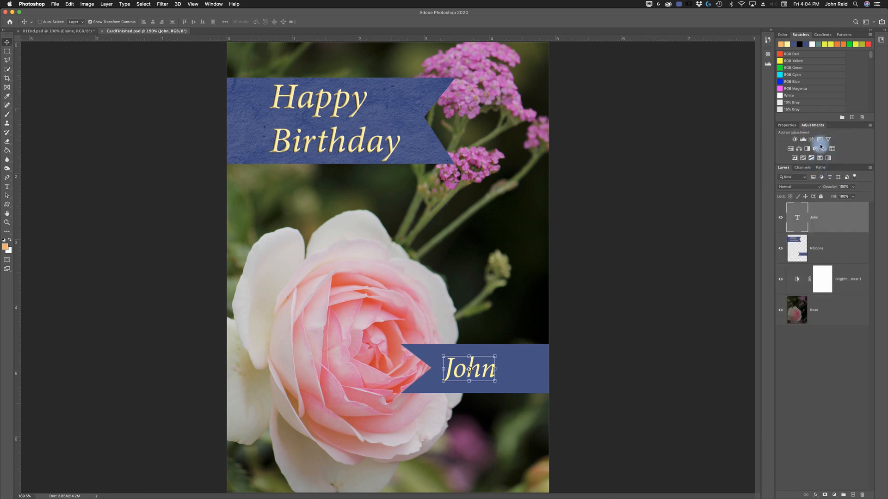
{"action": "left_click", "coordinate": [785, 126]}
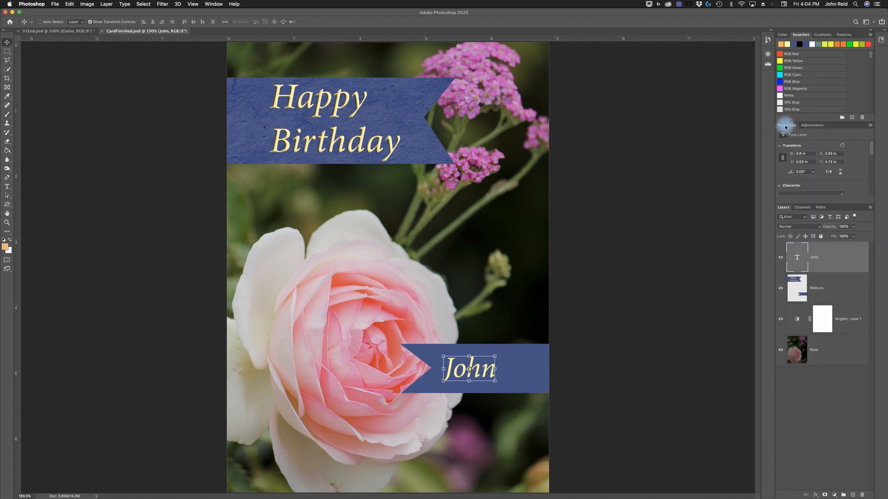
{"action": "left_click", "coordinate": [812, 126]}
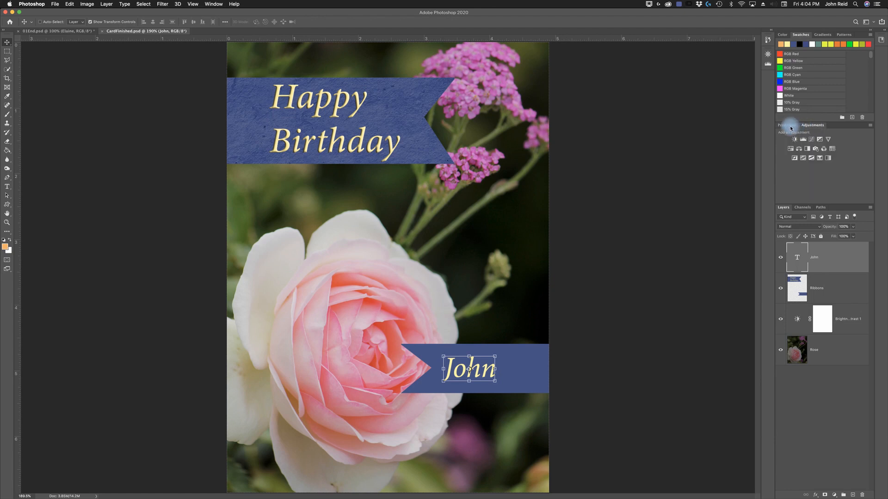
{"action": "left_click", "coordinate": [791, 126]}
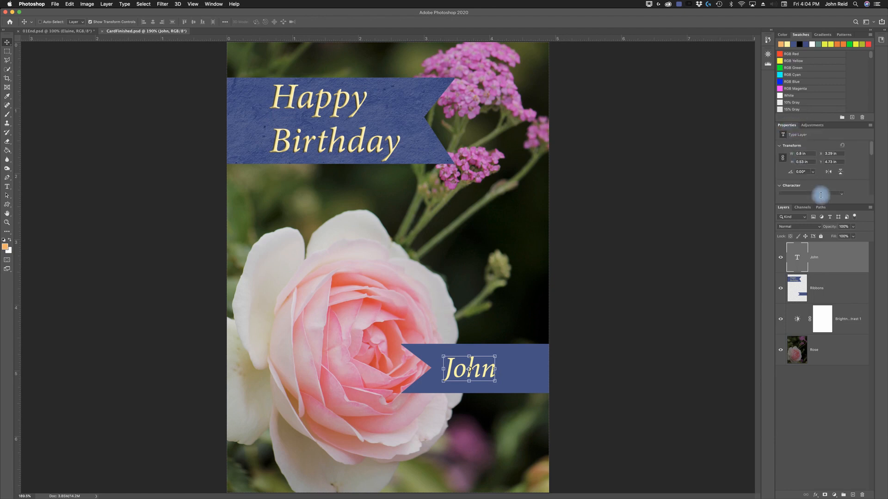
{"action": "left_click", "coordinate": [813, 126]}
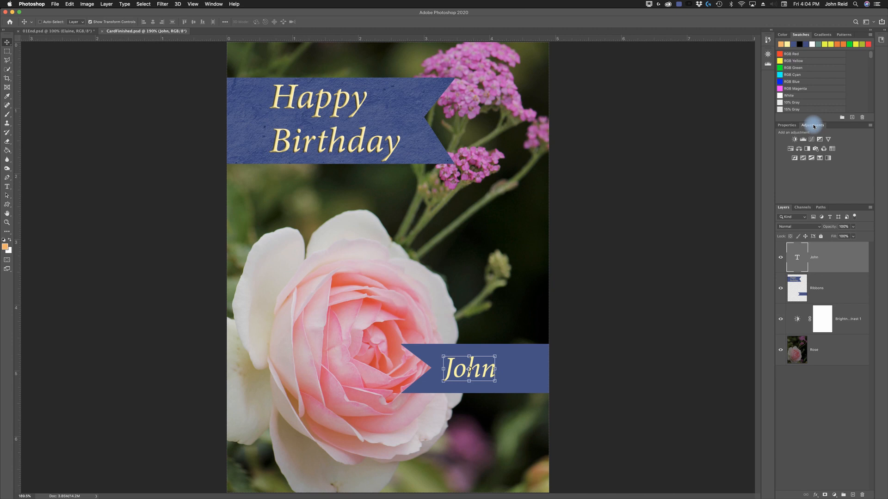
- Collapse the Adjustments group to its tabs, expand it again, and bring the Properties panel forward
{"action": "double_click", "coordinate": [813, 126]}
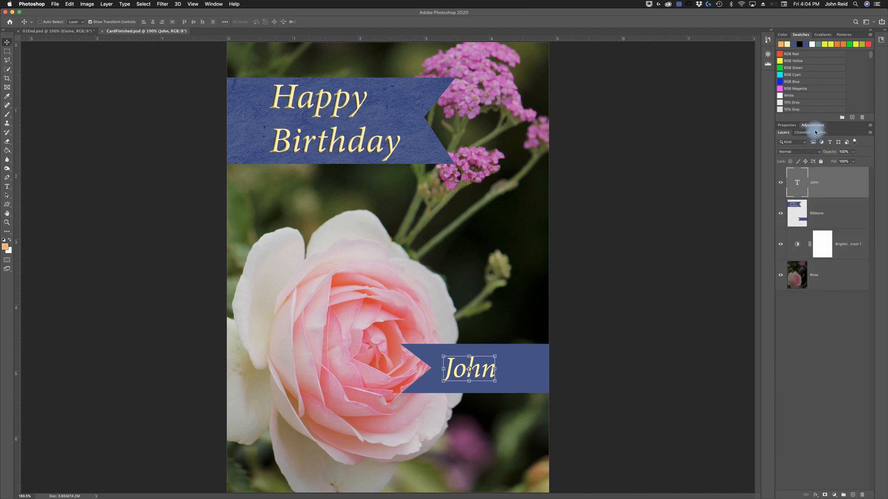
{"action": "double_click", "coordinate": [815, 126]}
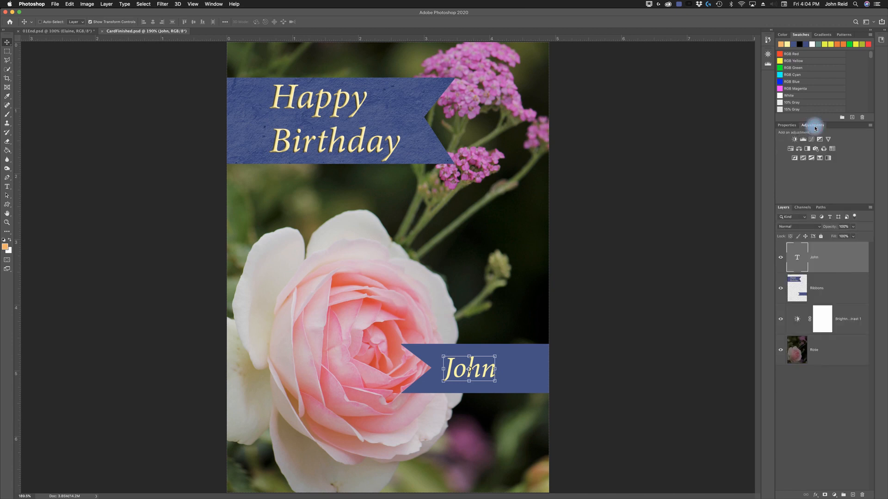
{"action": "left_click", "coordinate": [790, 125]}
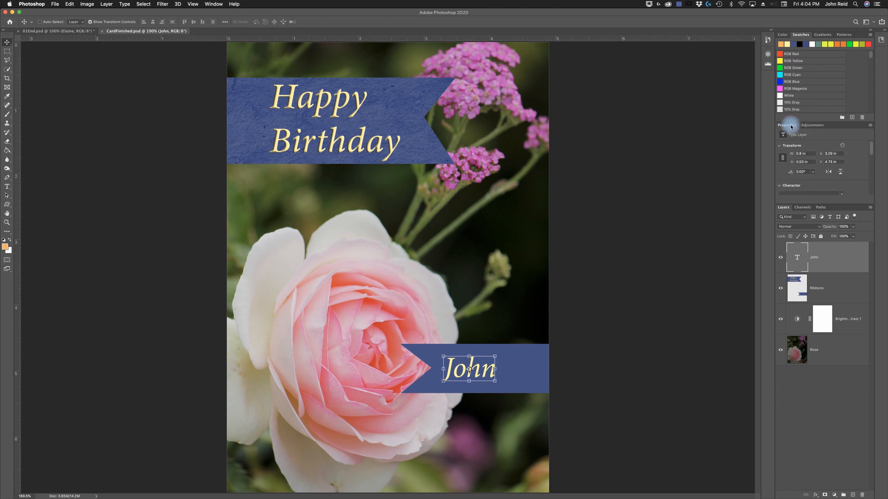
- Enlarge the Properties panel slightly to reveal the font family and style fields of the text layer
{"action": "mouse_move", "coordinate": [871, 151]}
{"action": "left_mouse_down"}
{"action": "mouse_move", "coordinate": [868, 193]}
{"action": "mouse_move", "coordinate": [876, 148]}
{"action": "left_mouse_up"}
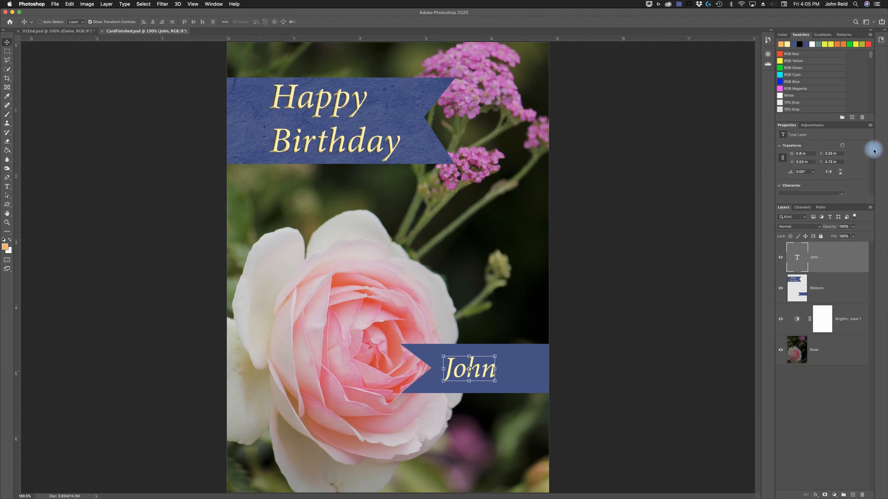
{"action": "mouse_move", "coordinate": [873, 154]}
{"action": "left_mouse_down"}
{"action": "mouse_move", "coordinate": [869, 187]}
{"action": "mouse_move", "coordinate": [873, 149]}
{"action": "left_mouse_up"}
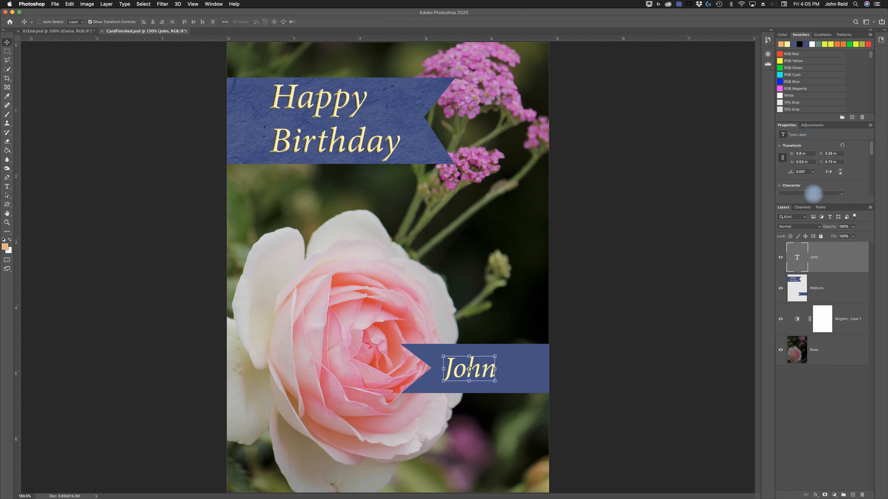
{"action": "mouse_move", "coordinate": [820, 203]}
{"action": "left_mouse_down"}
{"action": "mouse_move", "coordinate": [817, 389]}
{"action": "mouse_move", "coordinate": [825, 216]}
{"action": "left_mouse_up"}
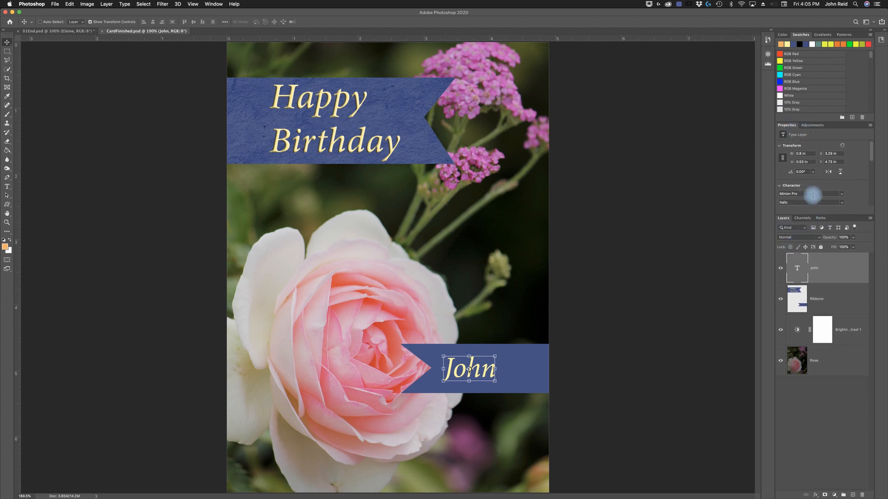
{"action": "scroll", "coordinate": [838, 176], "scroll_direction": "down", "scroll_amount": 1}
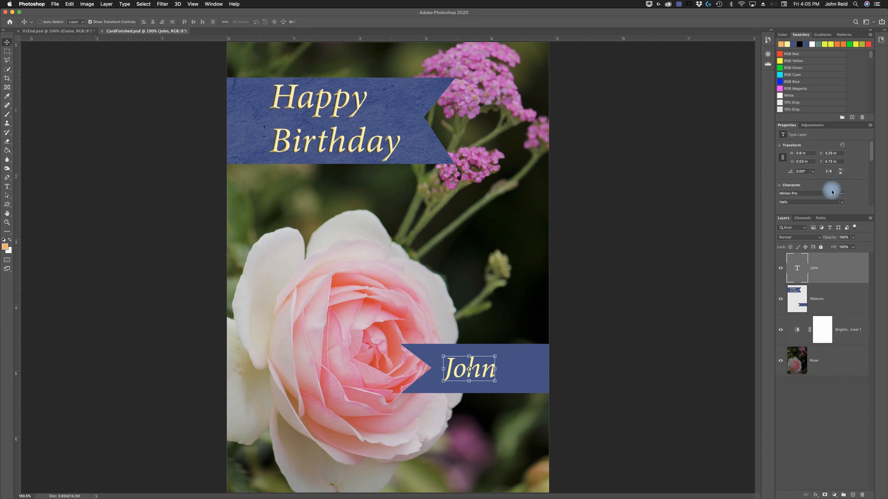
- Shorten the Properties panel slightly while the Ribbons layer is selected, and reselect the name text layer
{"action": "left_click", "coordinate": [833, 301]}
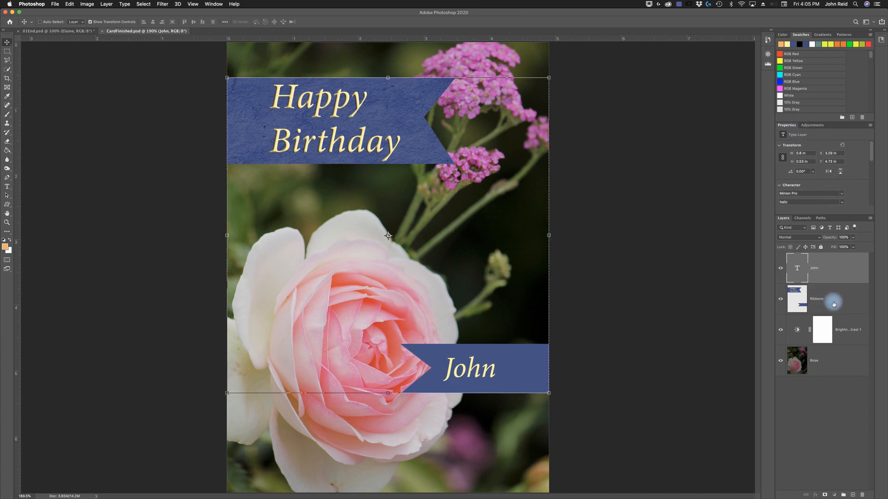
{"action": "mouse_move", "coordinate": [831, 215]}
{"action": "left_mouse_down"}
{"action": "mouse_move", "coordinate": [833, 295]}
{"action": "mouse_move", "coordinate": [823, 202]}
{"action": "mouse_move", "coordinate": [825, 214]}
{"action": "left_mouse_up"}
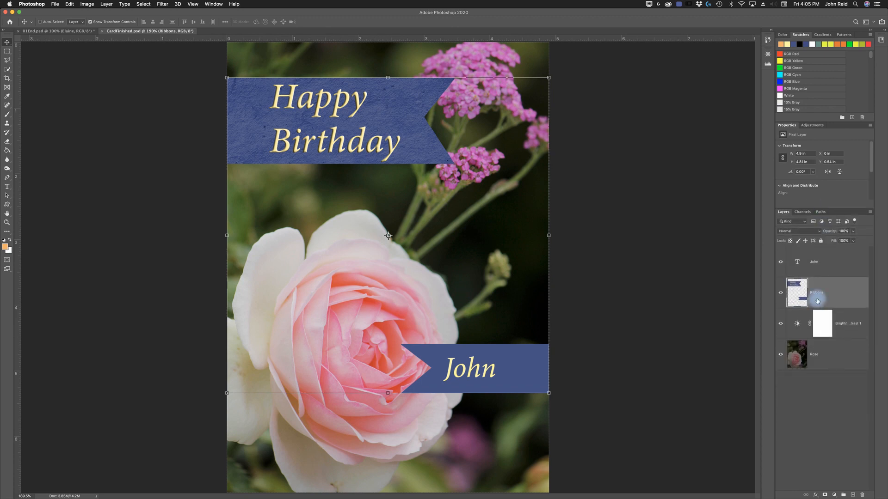
{"action": "left_click", "coordinate": [821, 263]}
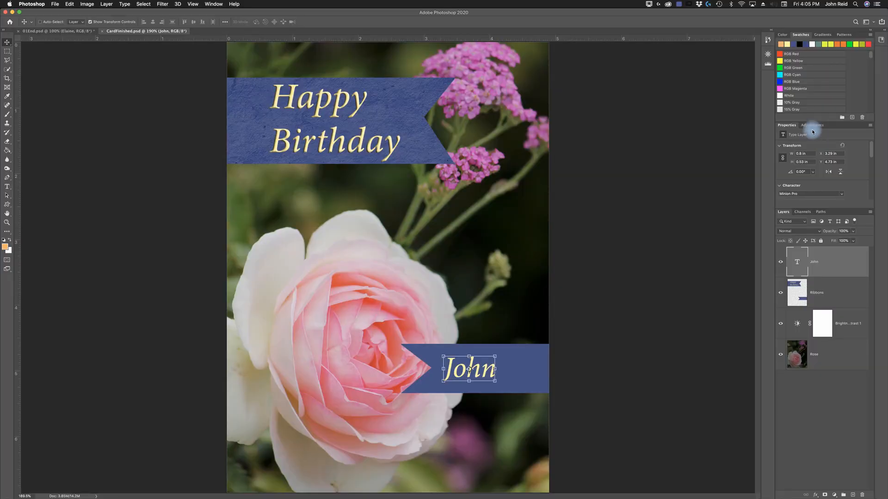
- Undock the Adjustments panel as a floating panel, shrink it to fit its icons, and enlarge it well beyond them
{"action": "left_click_drag", "start_coordinate": [817, 126], "coordinate": [622, 111]}
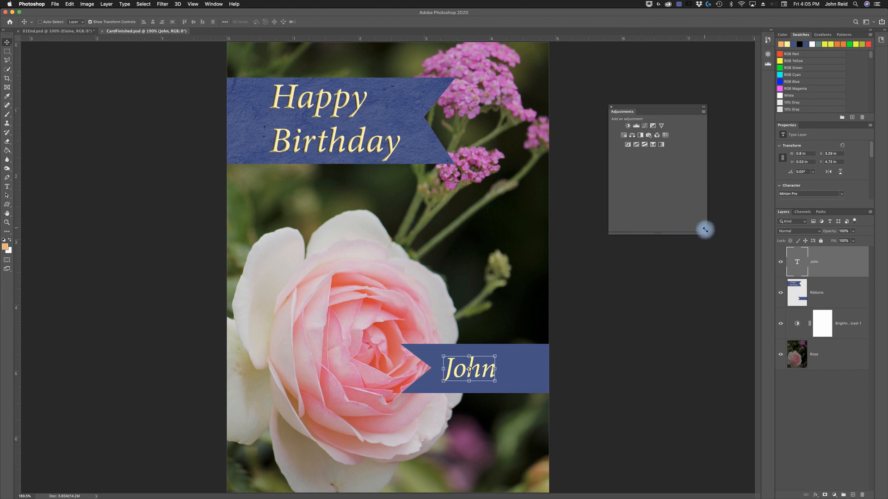
{"action": "left_click_drag", "start_coordinate": [706, 231], "coordinate": [679, 142]}
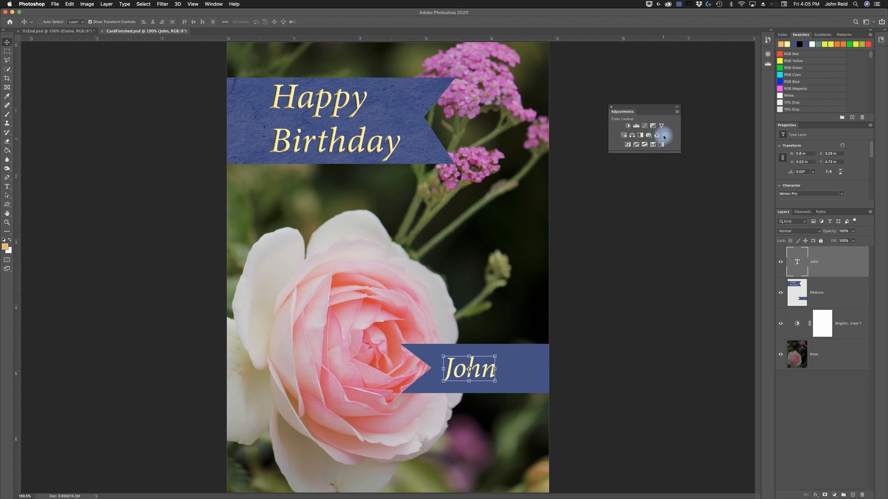
{"action": "left_click_drag", "start_coordinate": [680, 152], "coordinate": [752, 319]}
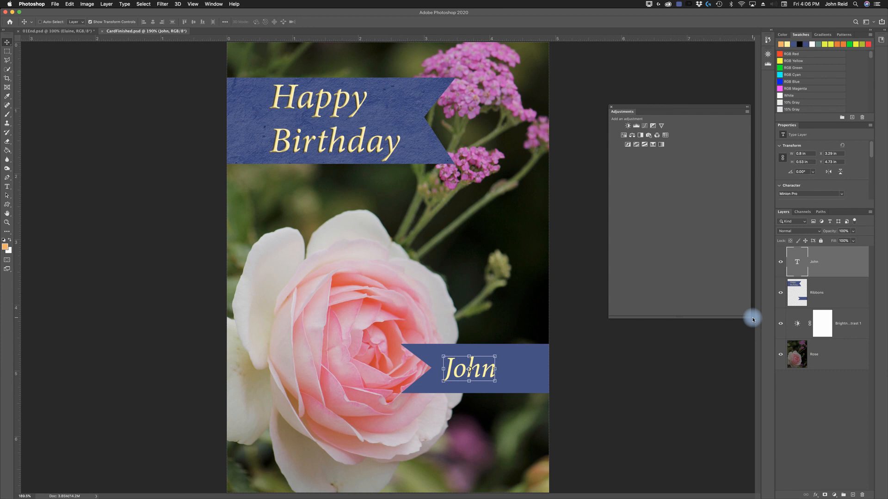
- Shrink the floating Adjustments panel and dock it back beside Properties
{"action": "left_click_drag", "start_coordinate": [623, 115], "coordinate": [792, 130]}
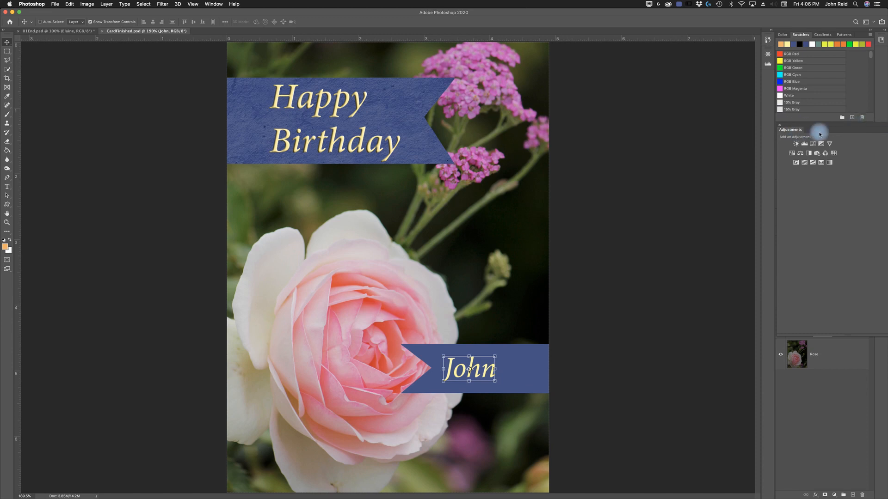
{"action": "left_click_drag", "start_coordinate": [792, 134], "coordinate": [532, 109]}
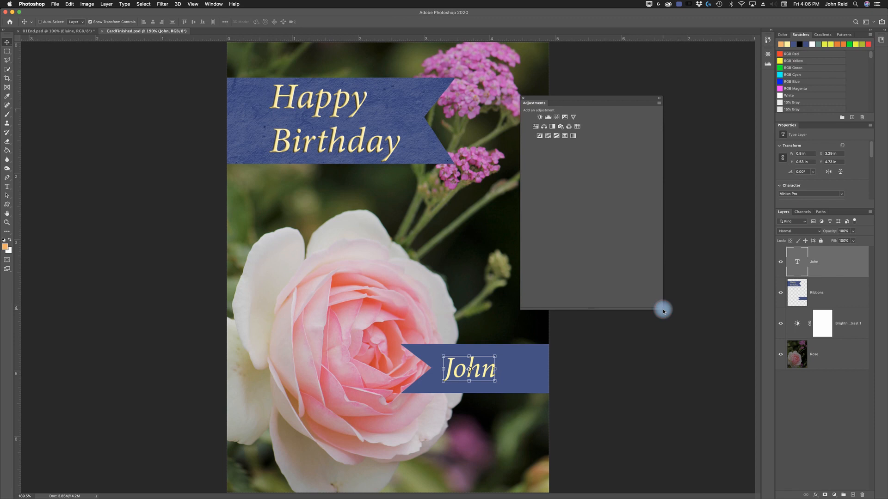
{"action": "left_click_drag", "start_coordinate": [661, 310], "coordinate": [624, 178]}
{"action": "left_click_drag", "start_coordinate": [553, 109], "coordinate": [792, 129]}
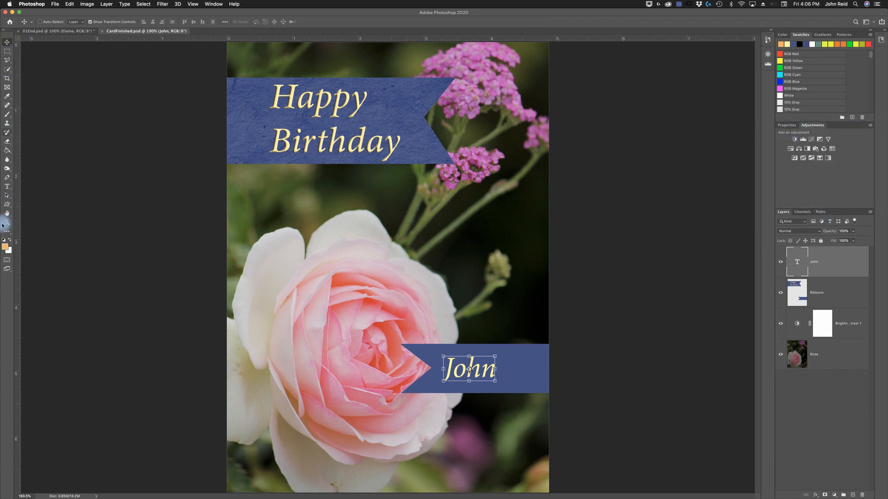
- Undock the Tools panel so it floats over the canvas beside the card, and close it
{"action": "mouse_move", "coordinate": [6, 35]}
{"action": "left_mouse_down"}
{"action": "mouse_move", "coordinate": [660, 40]}
{"action": "mouse_move", "coordinate": [730, 52]}
{"action": "mouse_move", "coordinate": [812, 35]}
{"action": "mouse_move", "coordinate": [293, 59]}
{"action": "mouse_move", "coordinate": [92, 60]}
{"action": "mouse_move", "coordinate": [10, 47]}
{"action": "left_mouse_up"}
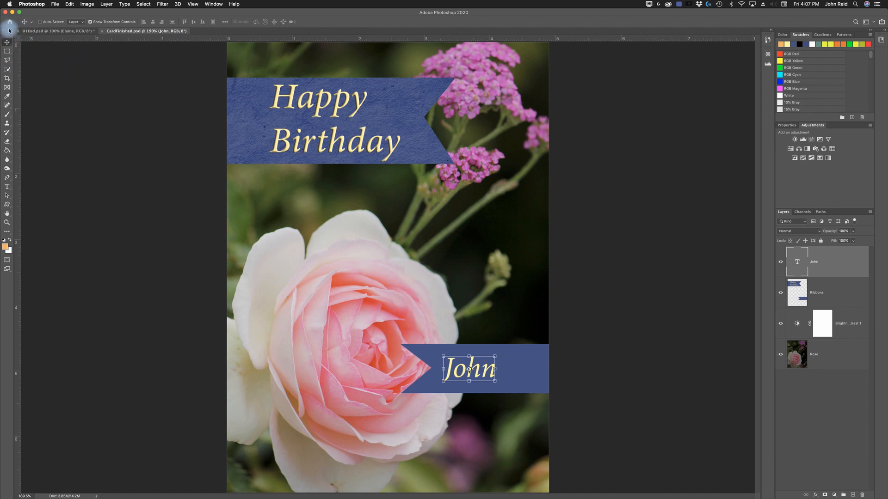
{"action": "left_click_drag", "start_coordinate": [8, 31], "coordinate": [161, 57]}
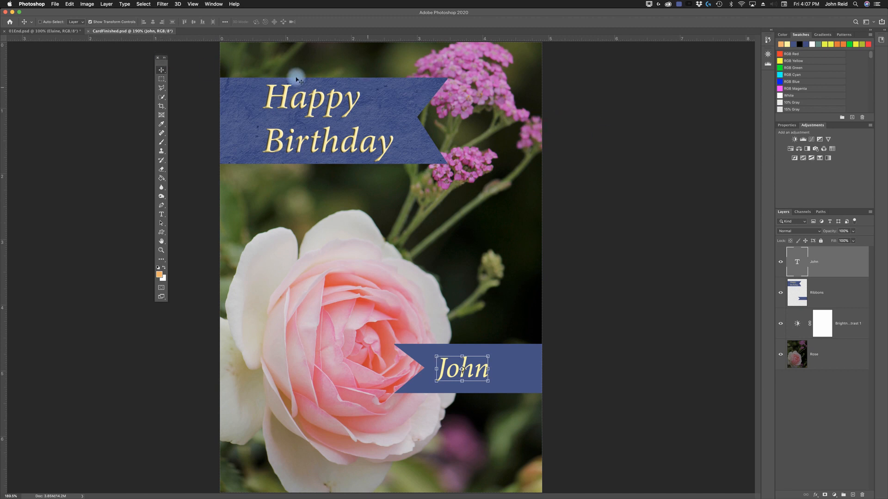
{"action": "left_click", "coordinate": [158, 57]}
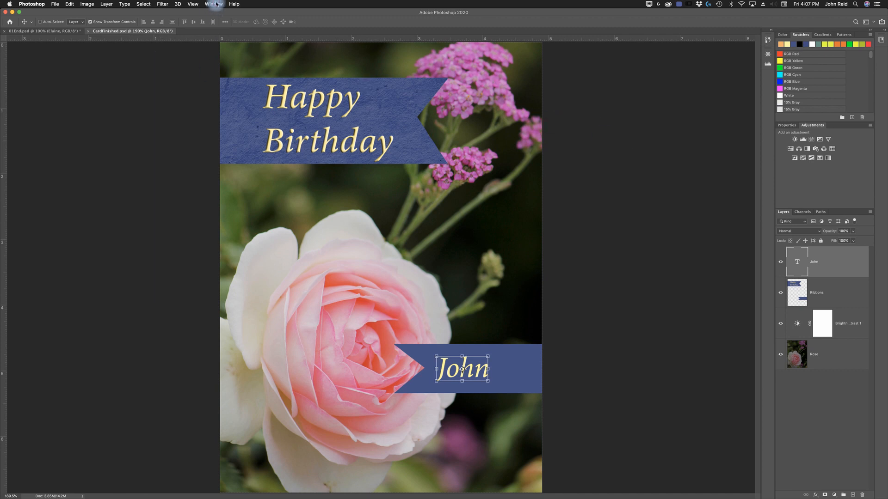
- Show the hidden Tools panel again and dock it back along its original edge of the workspace
{"action": "left_click", "coordinate": [215, 4]}
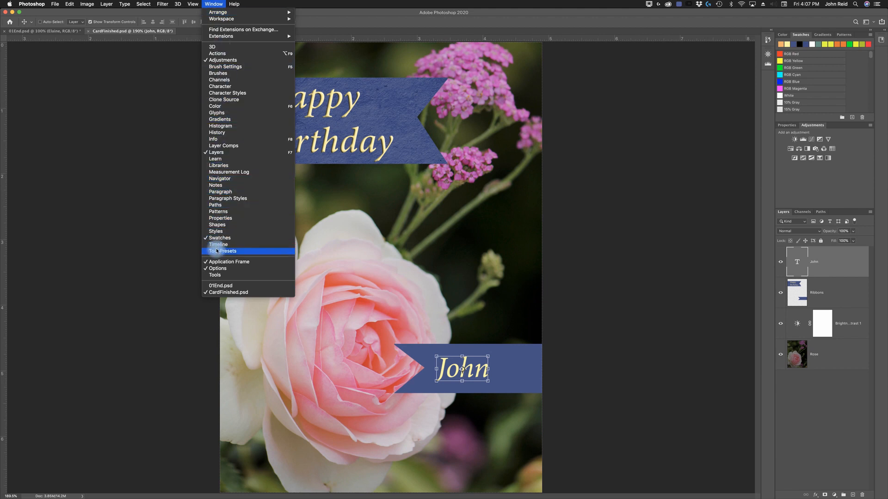
{"action": "left_click", "coordinate": [219, 275]}
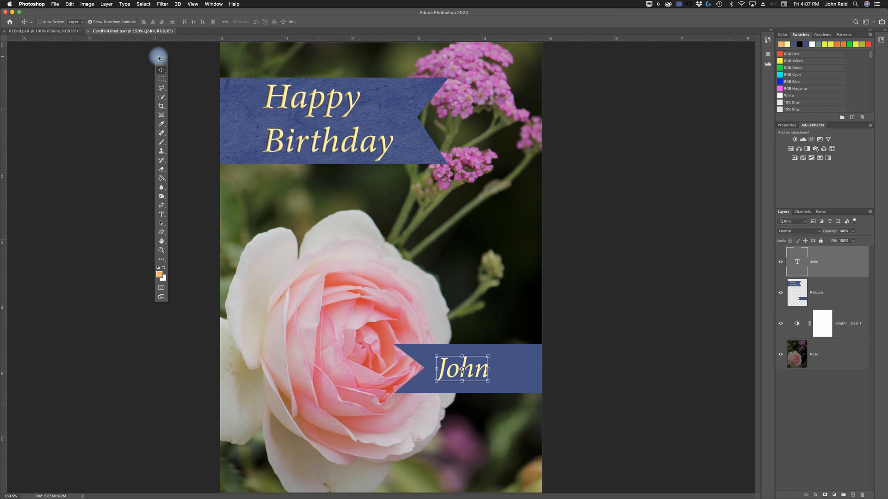
{"action": "left_click_drag", "start_coordinate": [163, 64], "coordinate": [0, 44]}
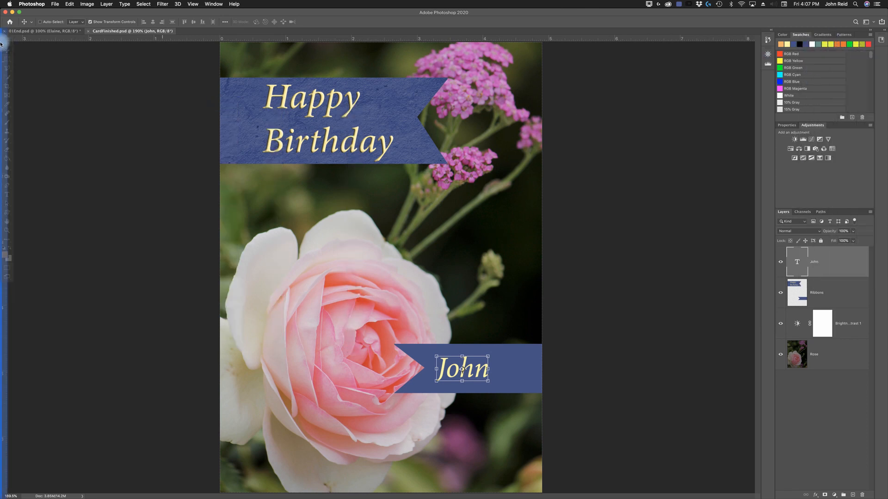
{"action": "left_click_drag", "start_coordinate": [32, 79], "coordinate": [33, 80]}
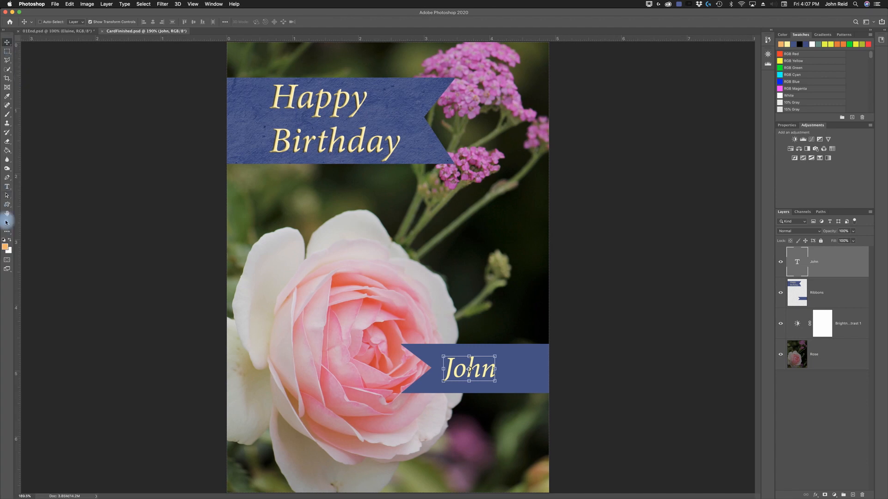